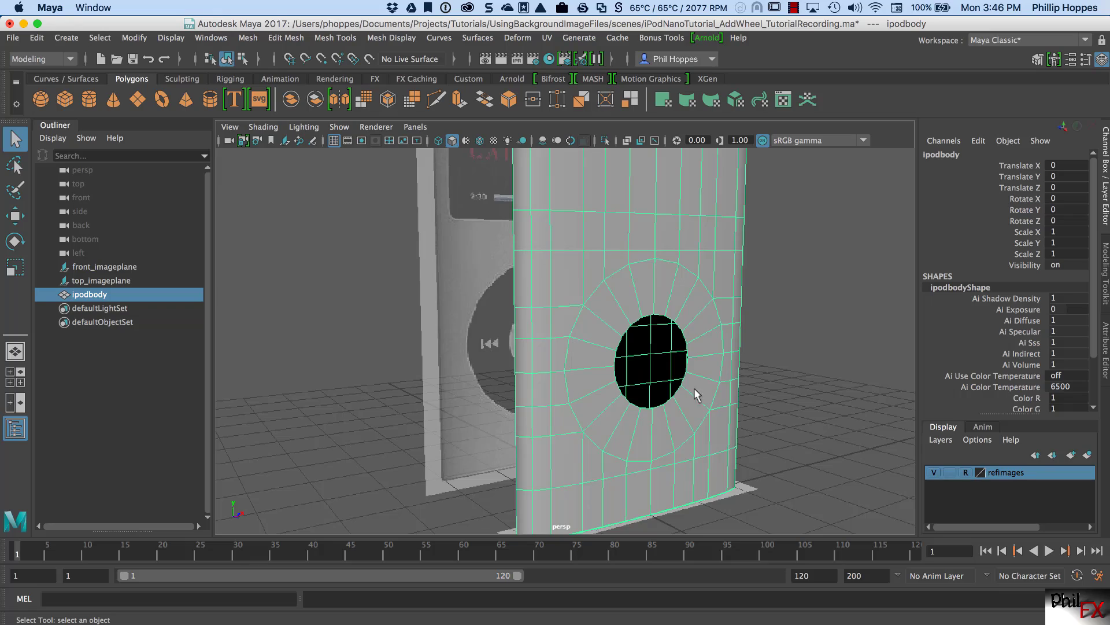
- Set the iPod body to edge selection around the round hole and display the Modeling Toolkit
mouse_move(564, 379)
left_mouse_down("alt")
mouse_move(642, 364)
mouse_move(478, 366)
mouse_move(544, 376)
left_mouse_up("alt")
mouse_move(634, 314)
left_mouse_down("alt")
mouse_move(560, 301)
mouse_move(616, 302)
left_mouse_up("alt")
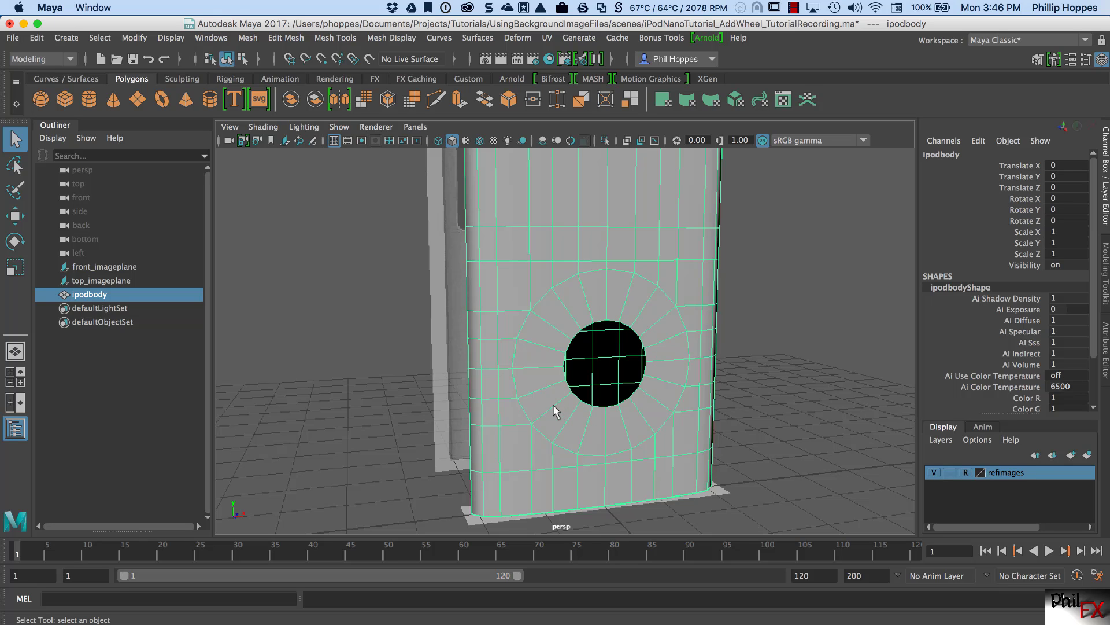
right_click_drag(554, 406, 706, 377, "alt")
left_click_drag(705, 377, 621, 374, "alt")
right_click_drag(584, 374, 626, 363, "alt")
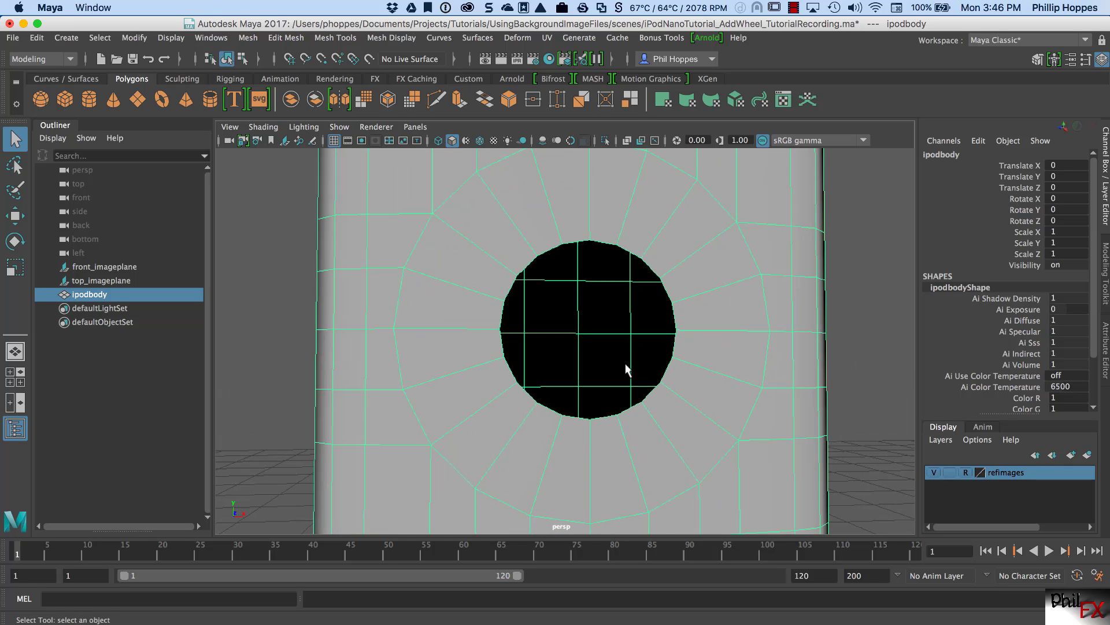
left_click_drag(625, 363, 617, 364, "alt")
right_click_drag(604, 369, 633, 354, "alt")
left_click_drag(609, 335, 587, 364, "alt")
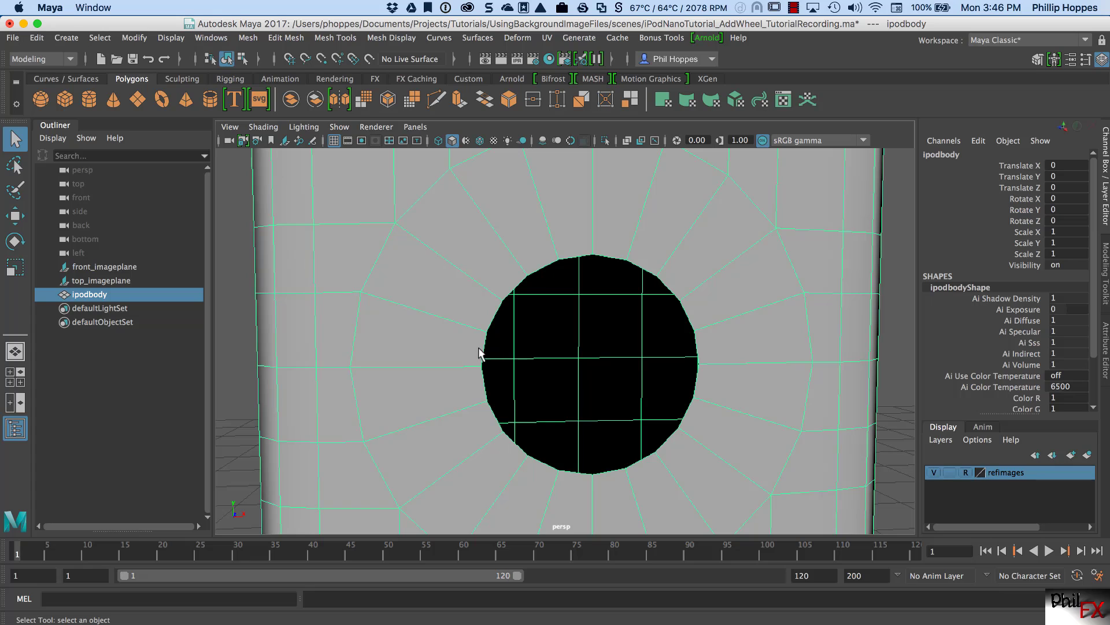
right_click_drag(468, 300, 469, 267)
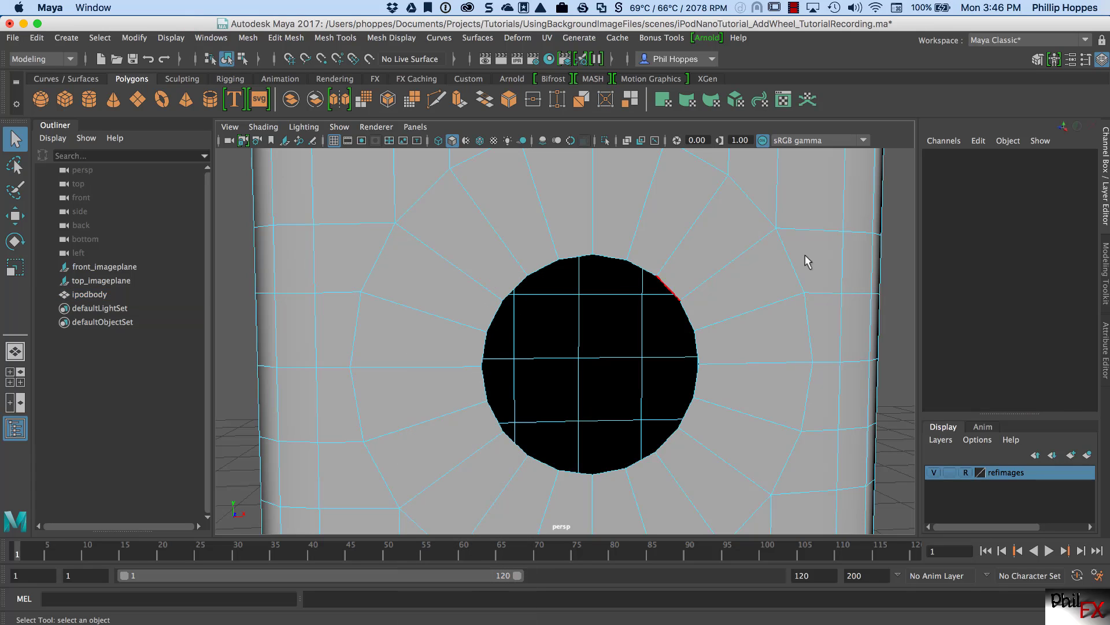
left_click(1038, 60)
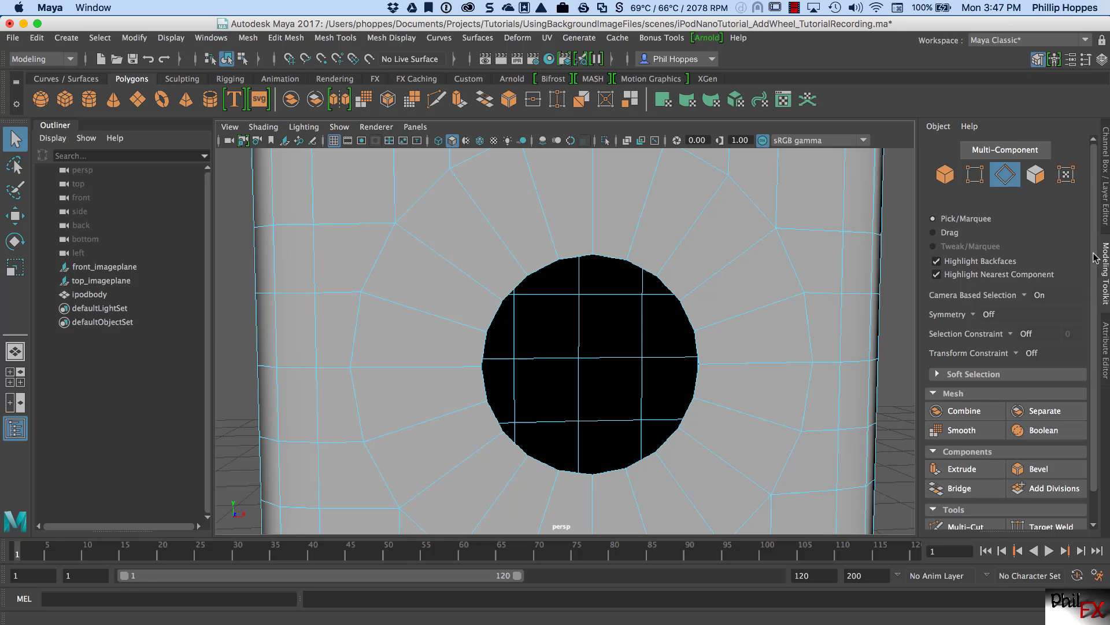
scroll(1094, 257, "down", 2)
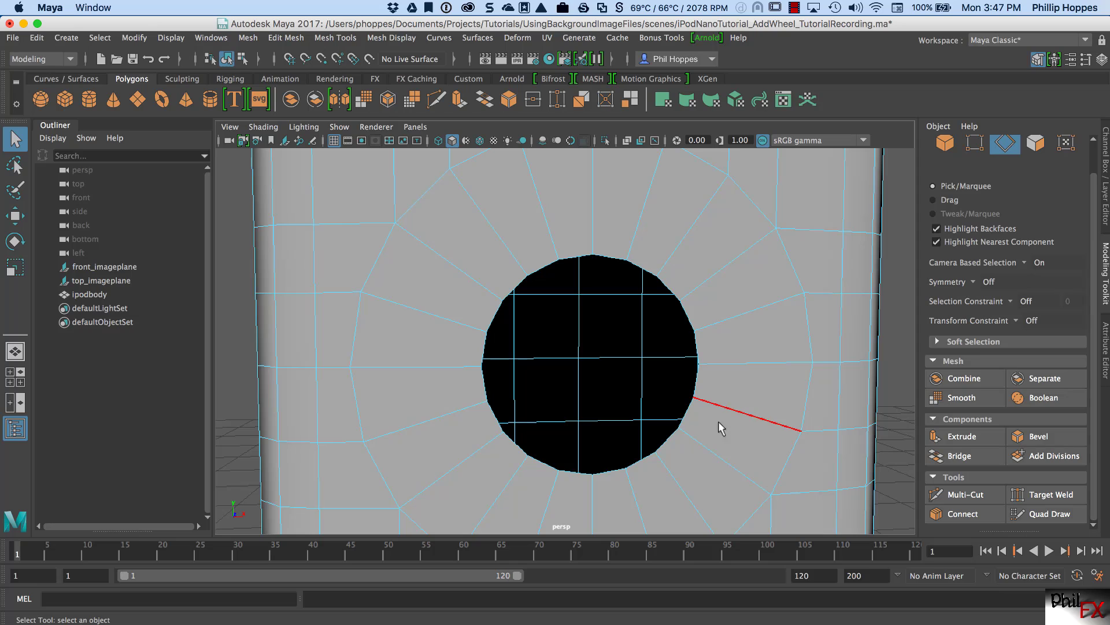
- Review the Bridge options and bridge the two opposite border edges just above the hole's horizontal centre line
left_click(483, 355)
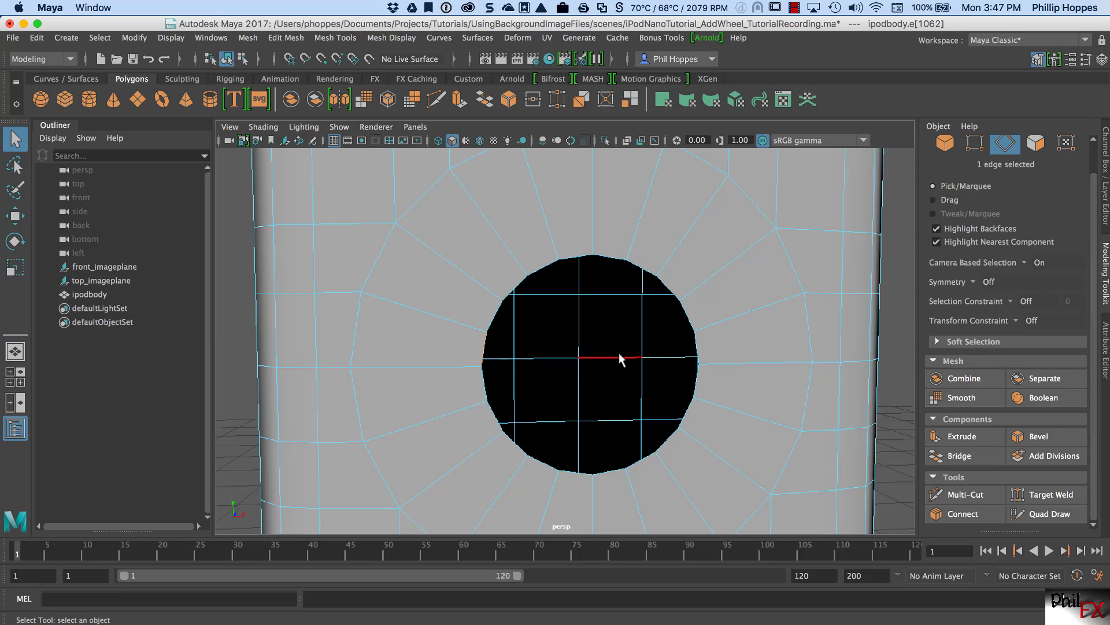
left_click(697, 347, "shift")
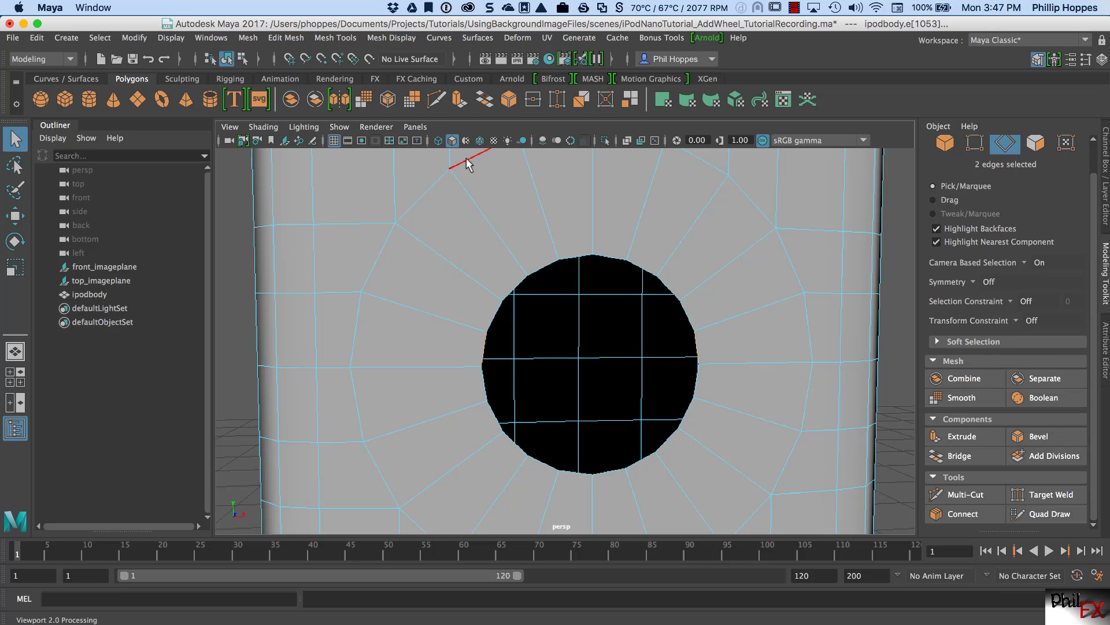
left_click(334, 38)
mouse_move(300, 38)
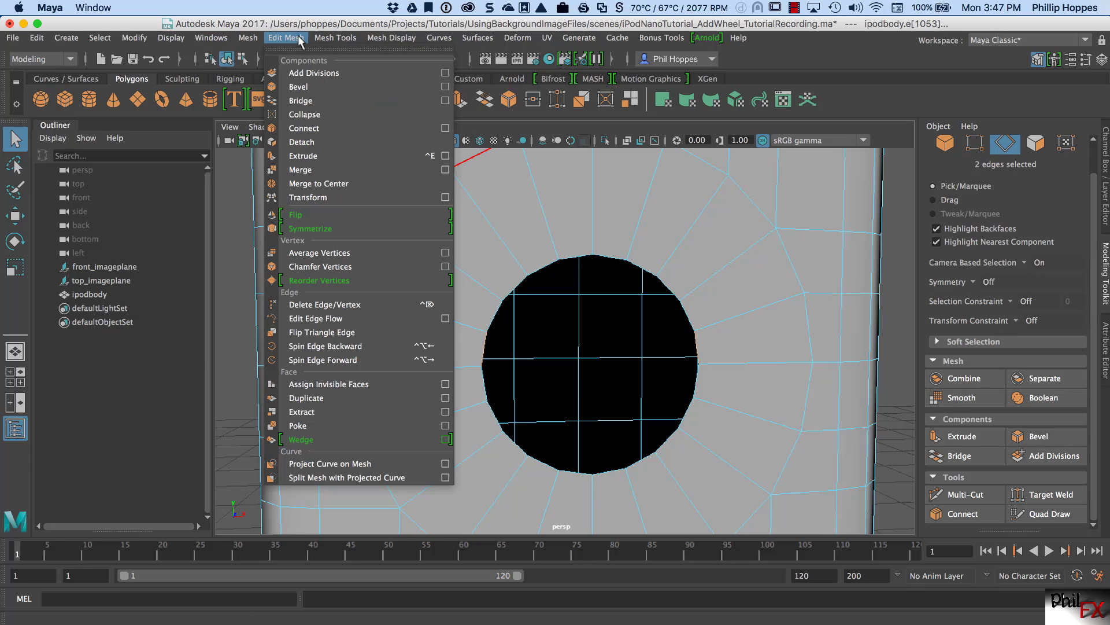
left_click(445, 101)
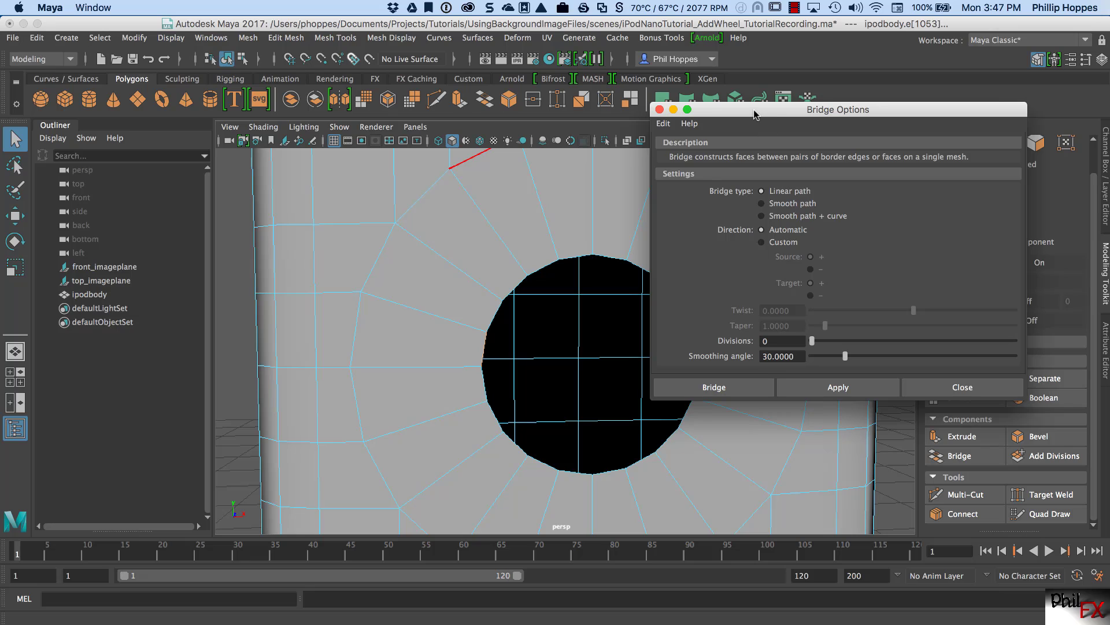
left_click_drag(753, 113, 747, 62)
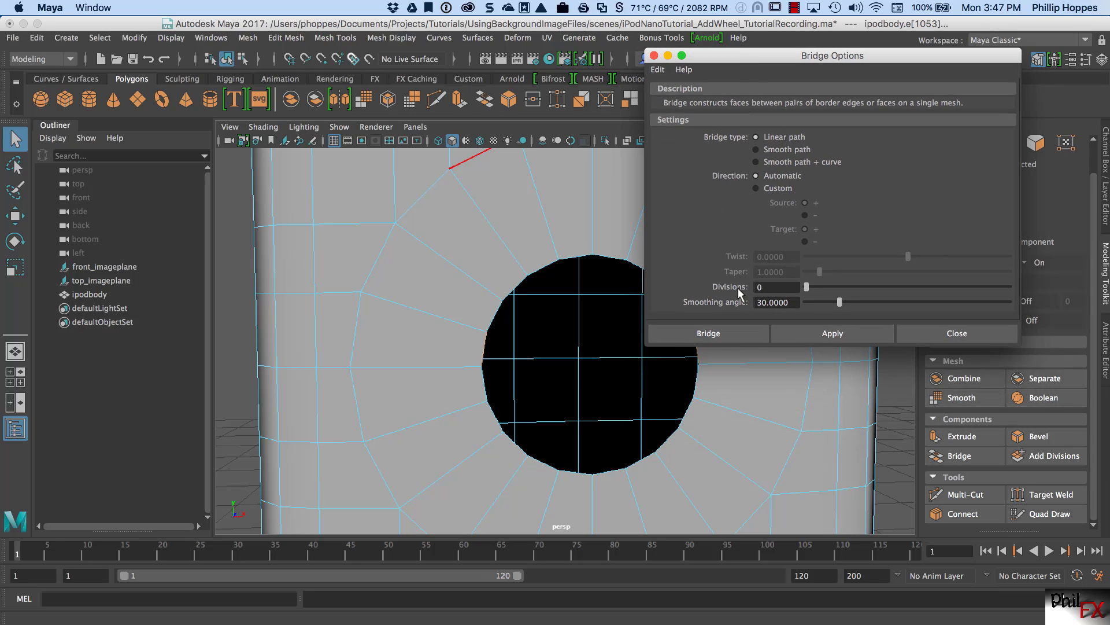
left_click(957, 333)
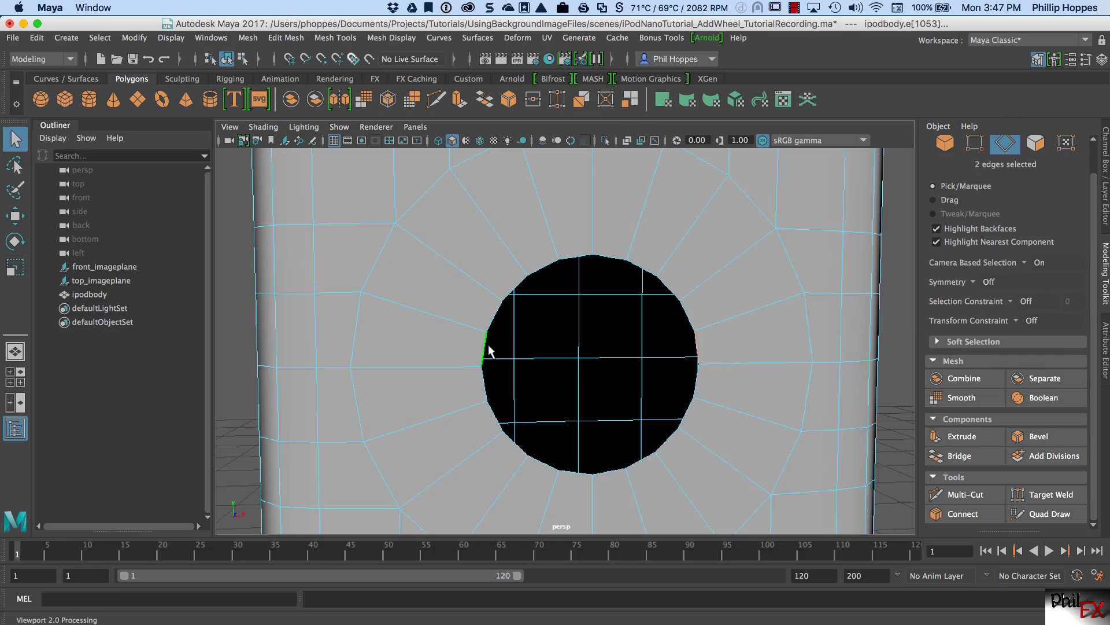
left_click(957, 456)
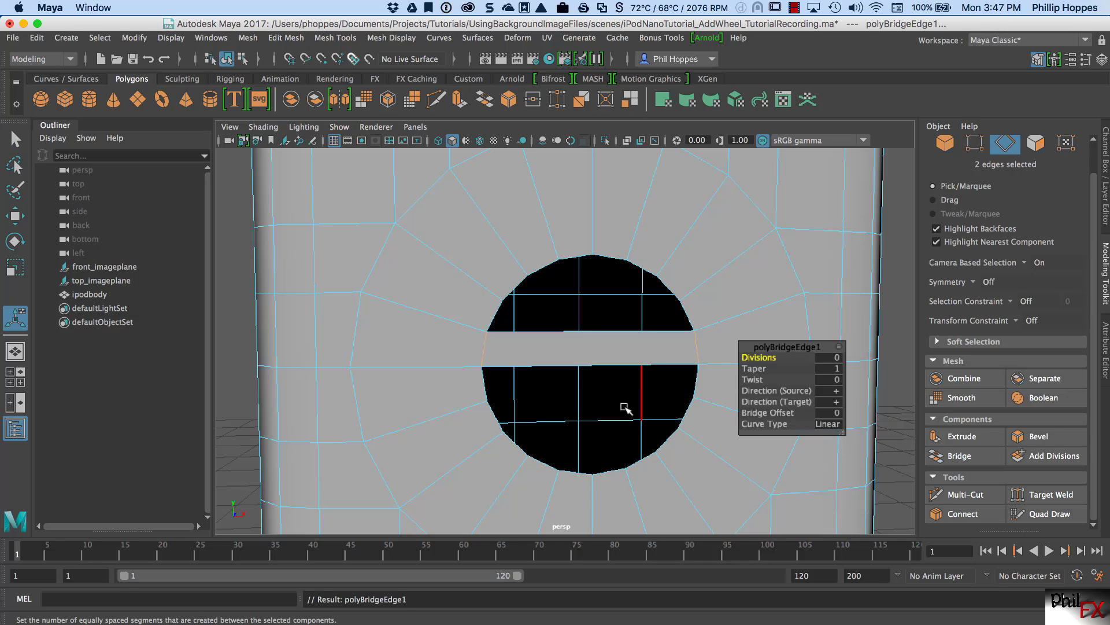
- Bridge the two opposite border edges just below the hole's horizontal centre line
left_click(486, 382)
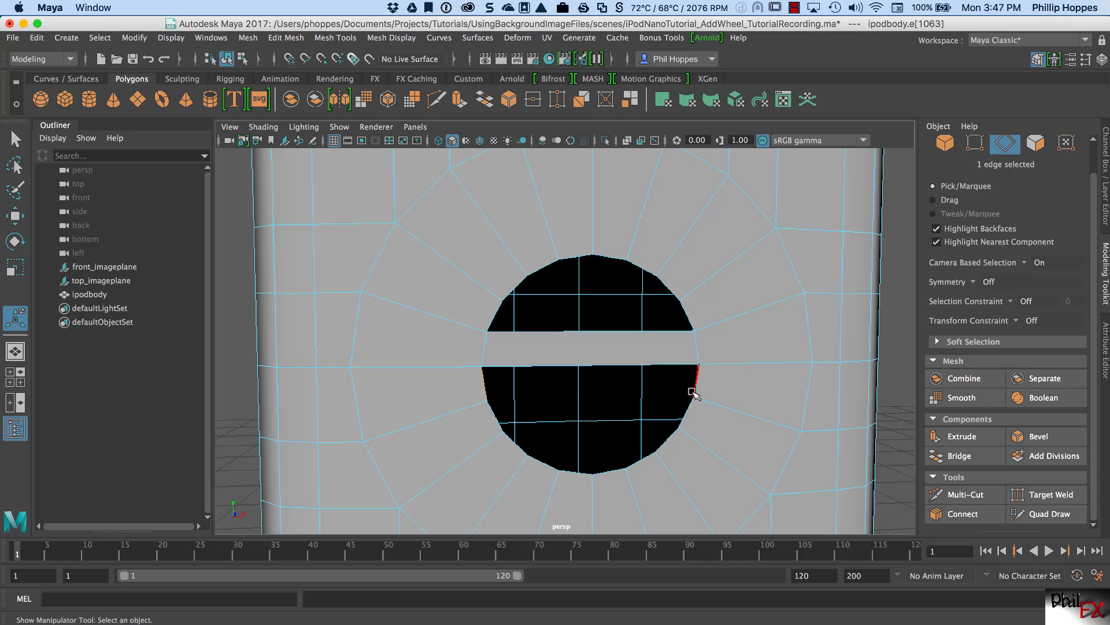
left_click(697, 387, "shift")
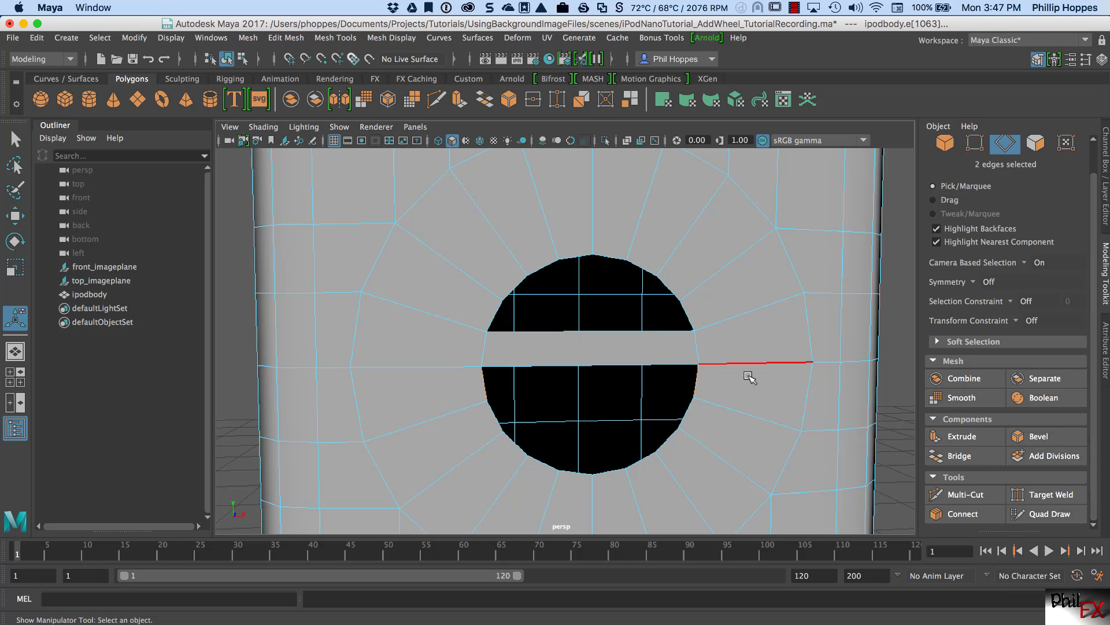
left_click(952, 457)
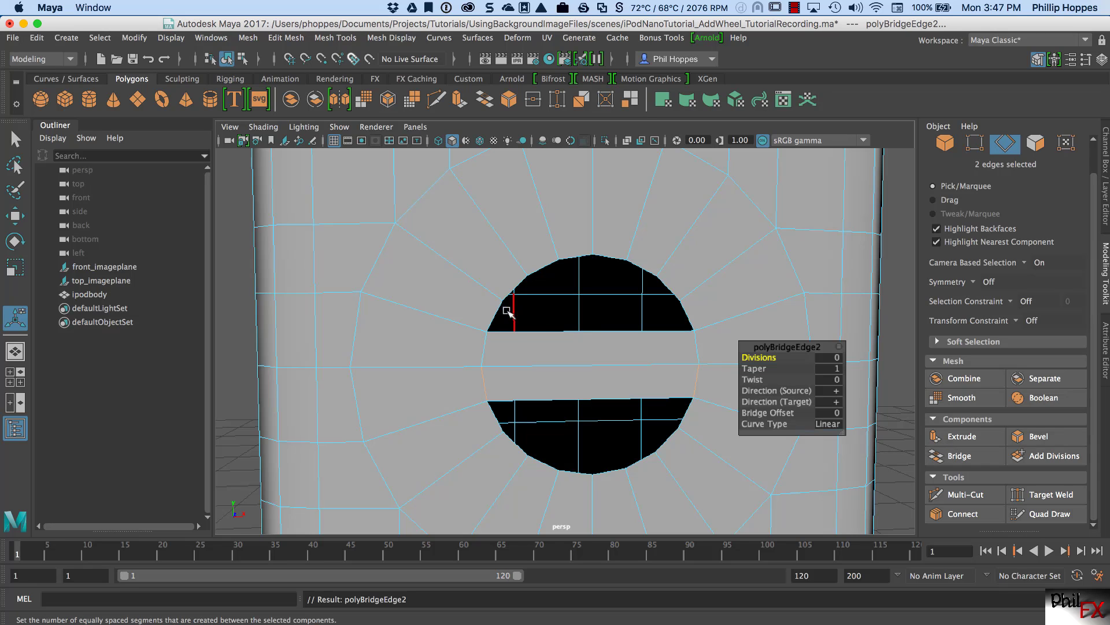
- Bridge the second pair of opposite border edges above the hole's centre line and the matching pair below it
left_click(589, 310)
left_click(684, 316, "shift")
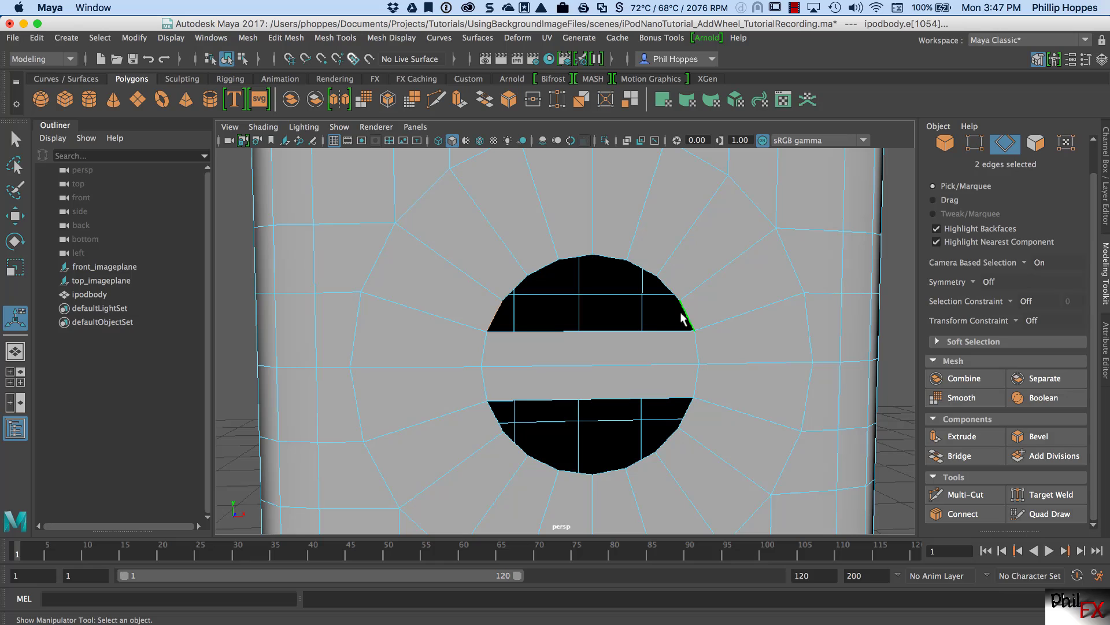
left_click(961, 463)
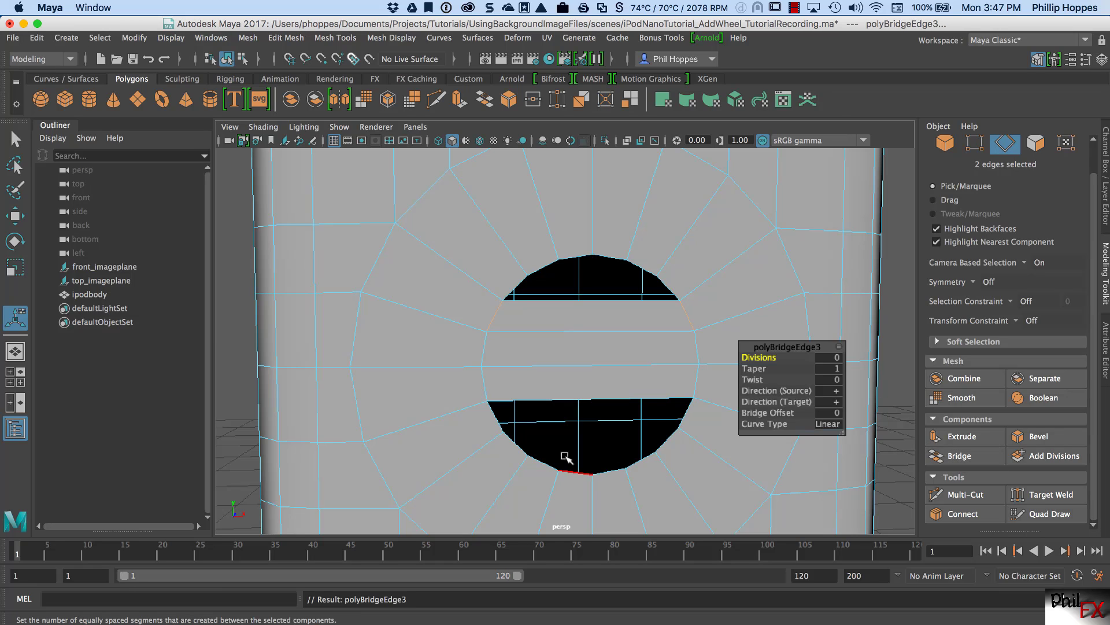
left_click(496, 419)
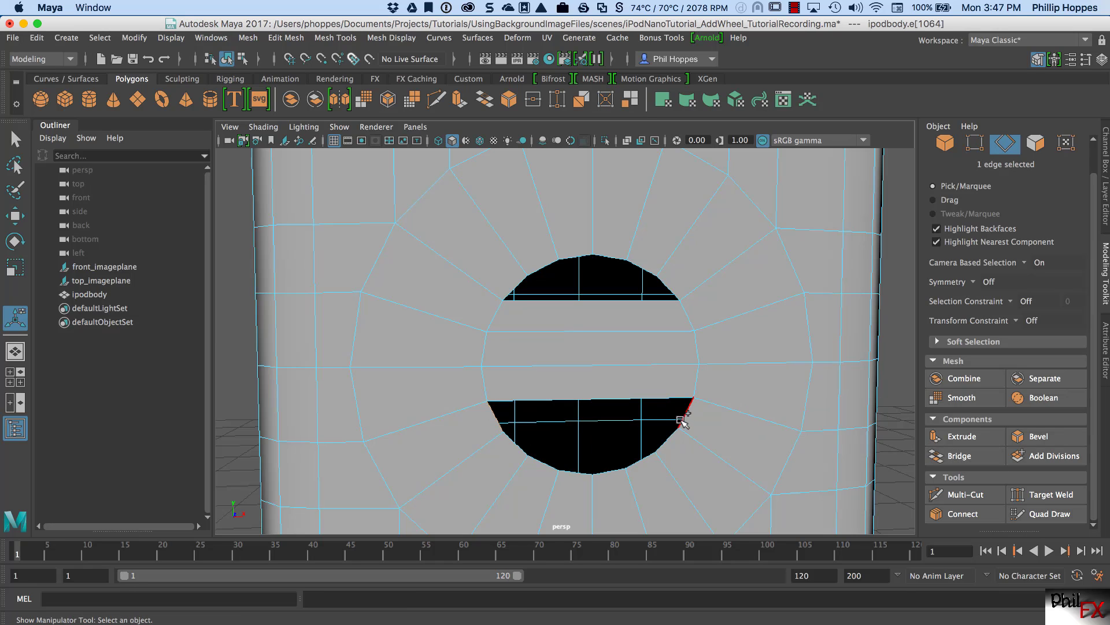
left_click(685, 415, "shift")
left_click(960, 456)
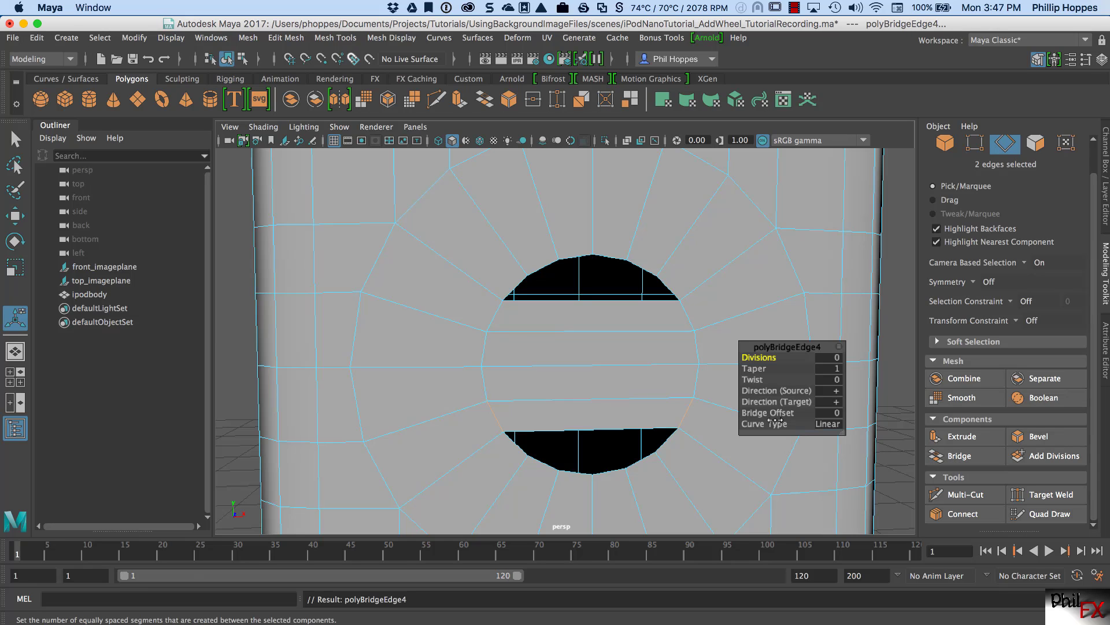
- Bridge the third pair of opposite border edges above the hole's centre line and the matching pair below it
left_click(515, 290)
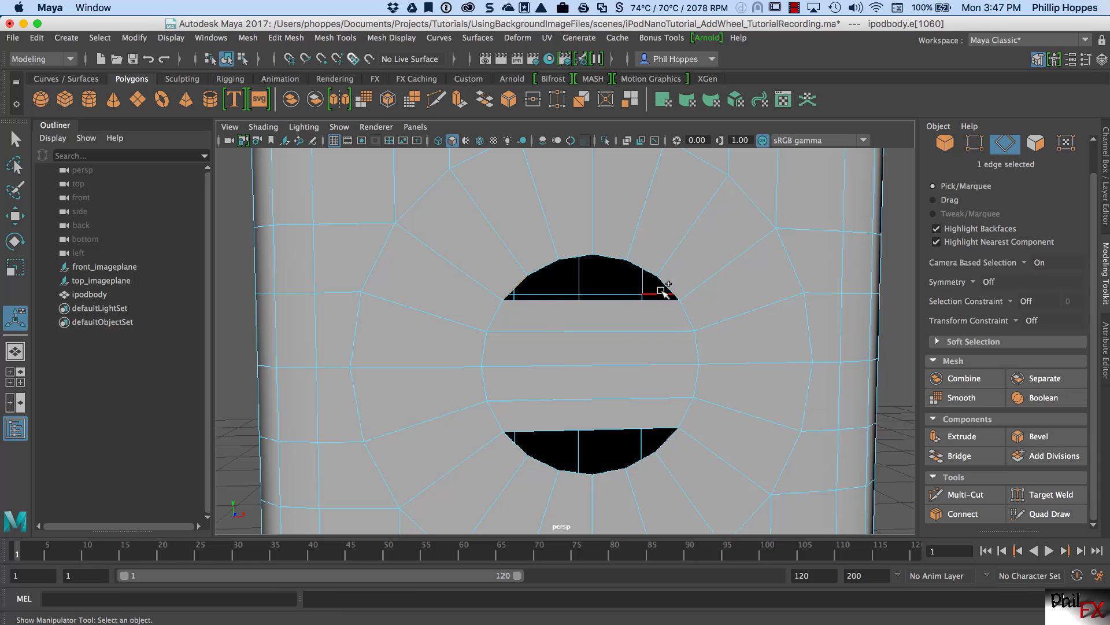
left_click(669, 289, "shift")
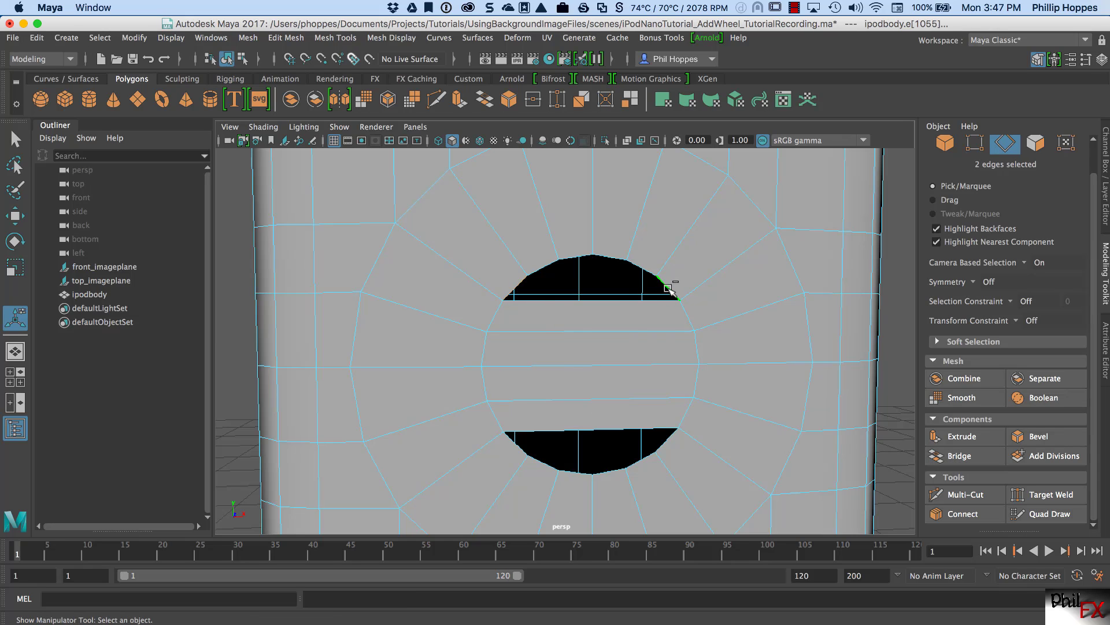
left_click(960, 456)
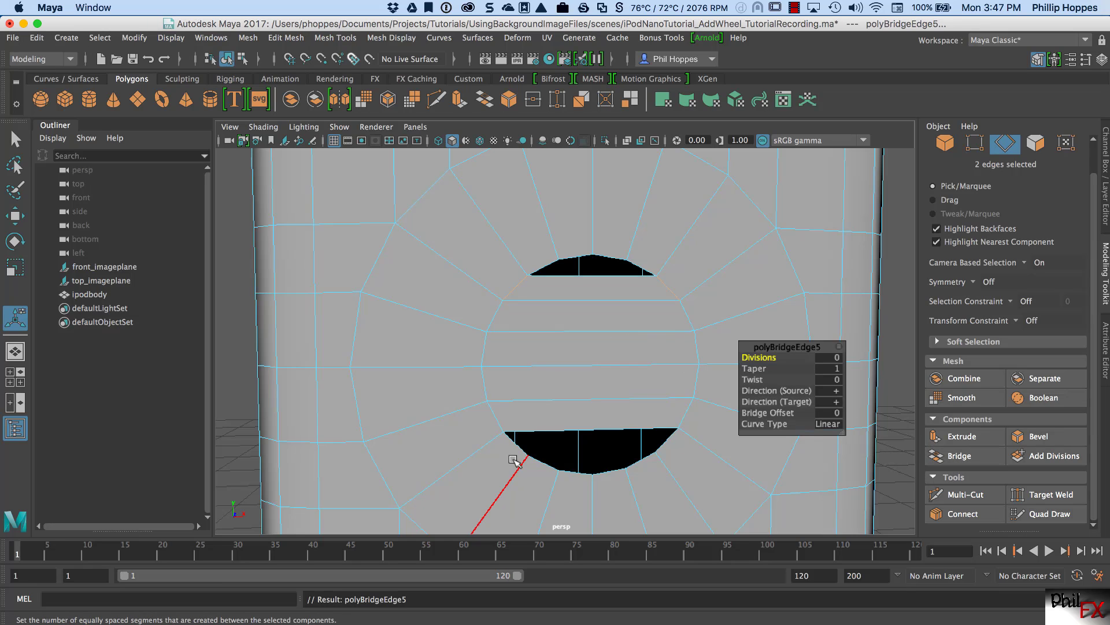
left_click(511, 439)
left_click(665, 442, "shift")
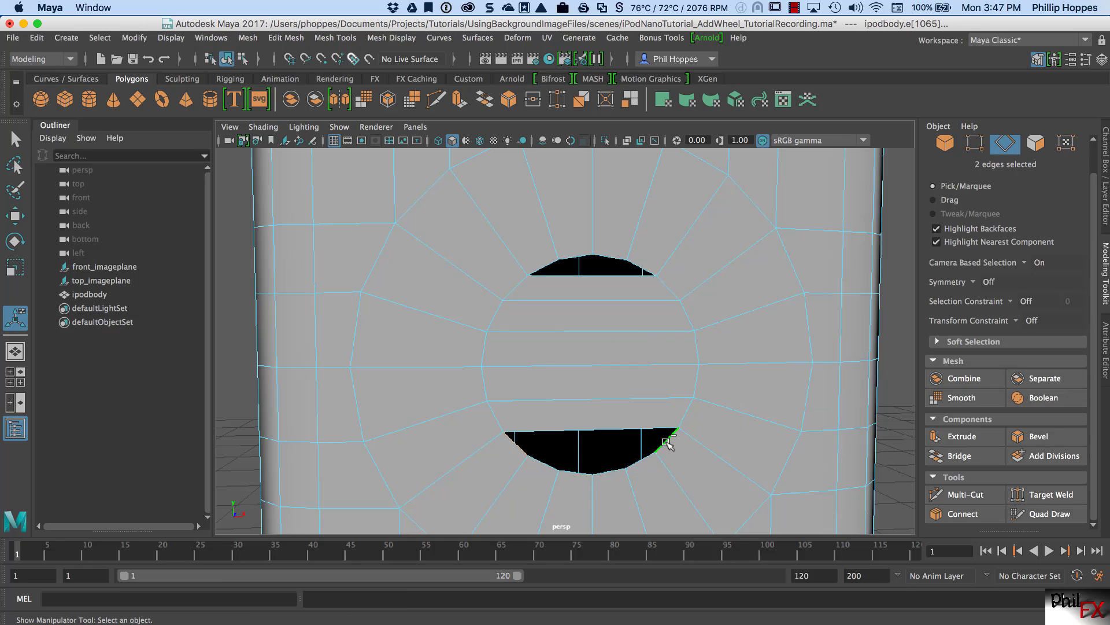
left_click(952, 457)
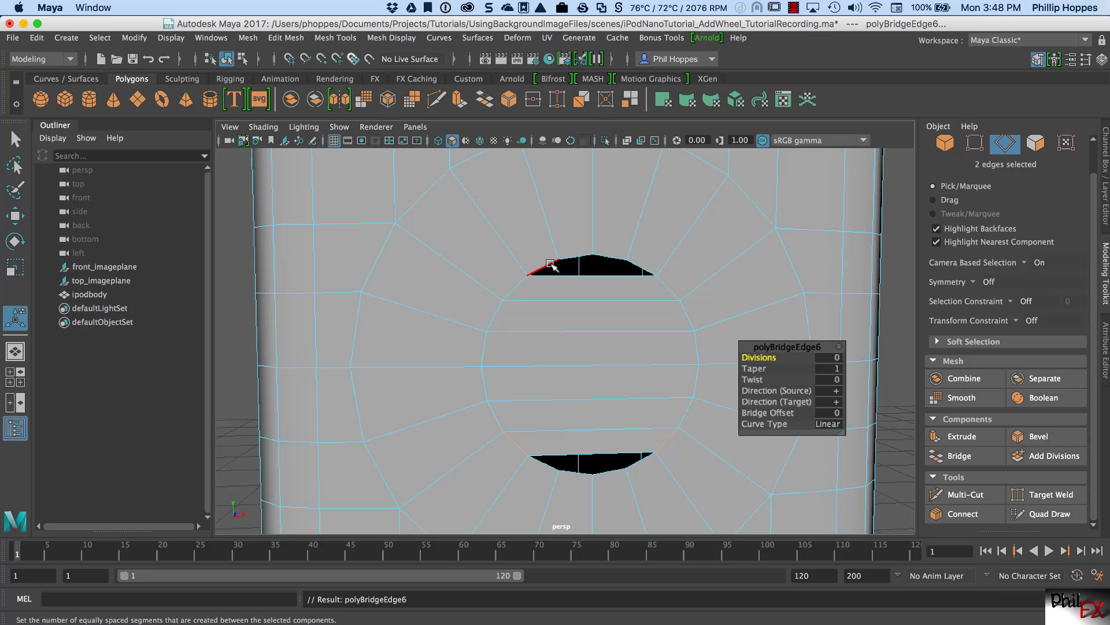
- Try to bridge the two outer sloping edges of the gap remaining at the hole's upper end
left_click(548, 265)
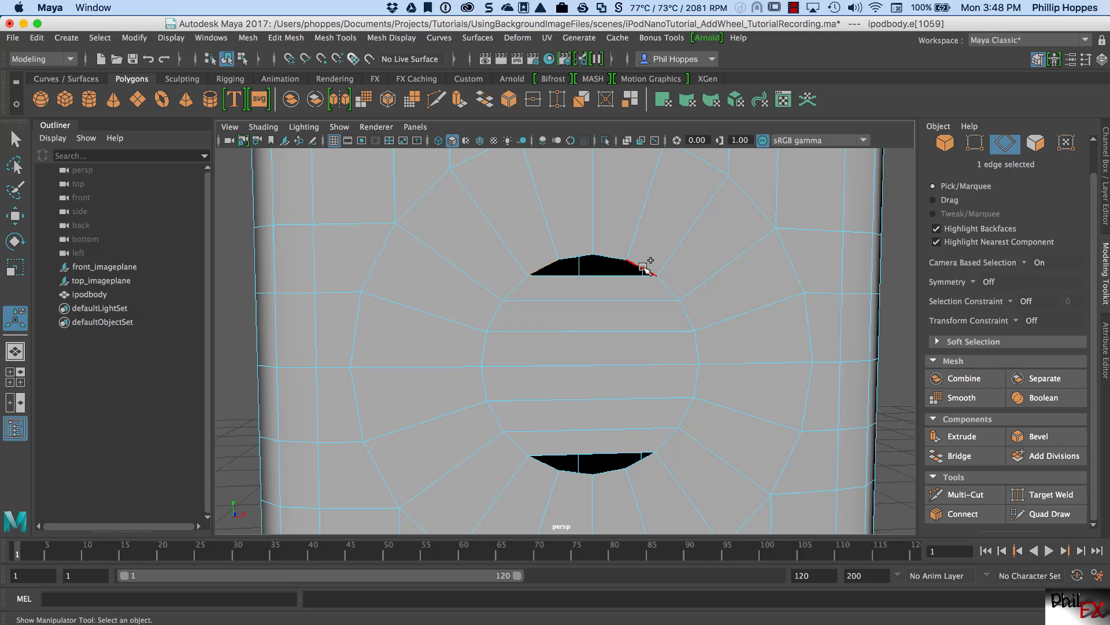
left_click(643, 265, "shift")
left_click(957, 457)
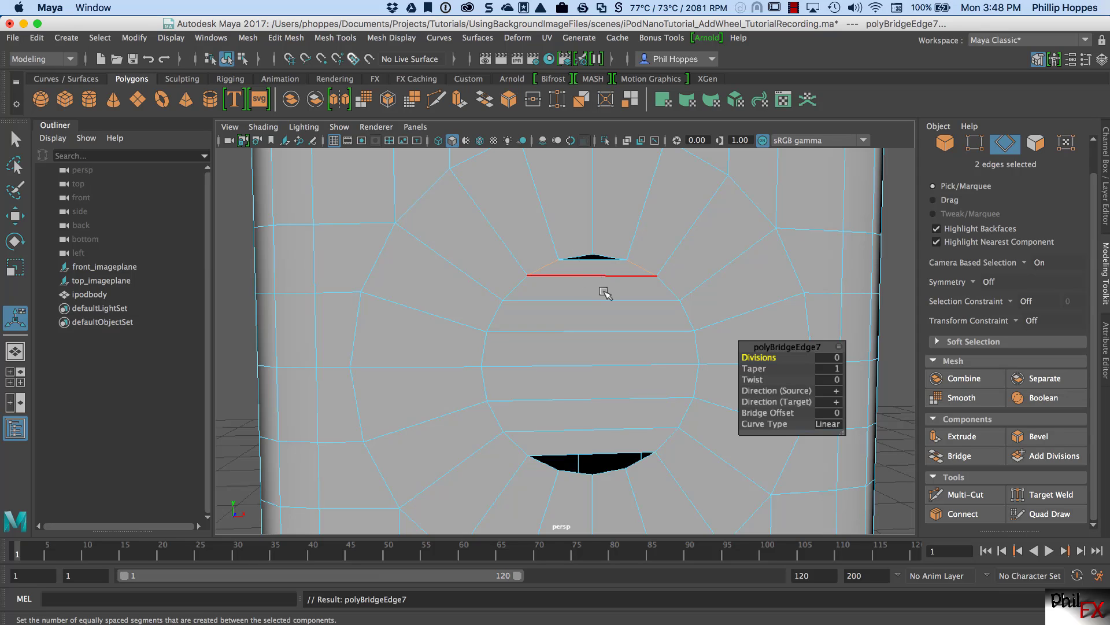
key("z")
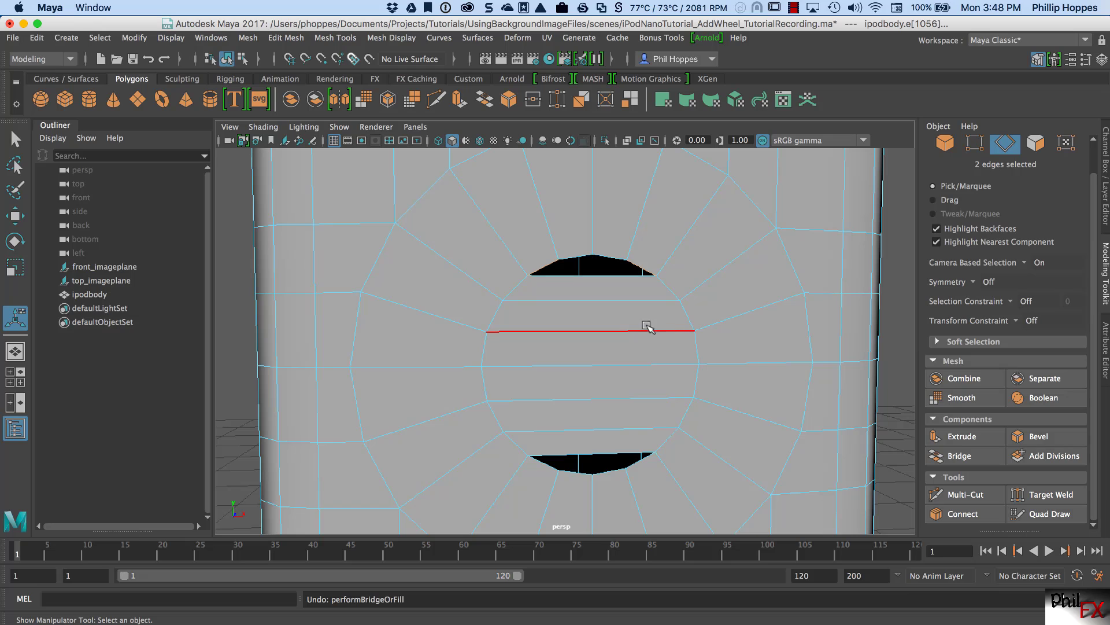
- Select the whole border of the gap at the hole's upper end and close it with Fill Hole
right_click_drag(511, 337, 601, 311, "alt")
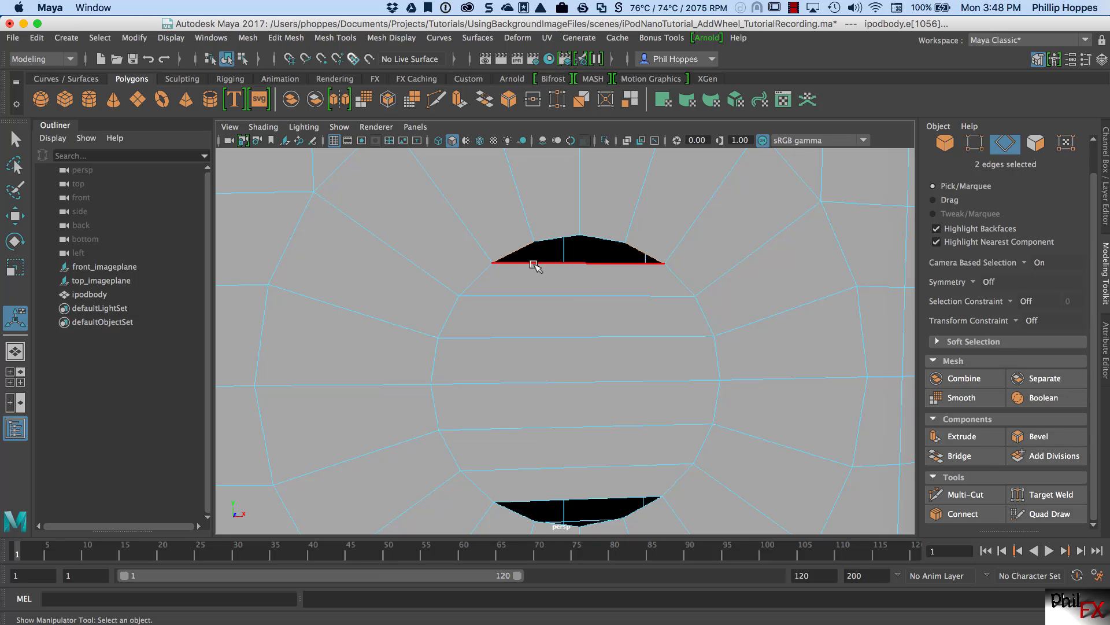
double_click(535, 264, "shift")
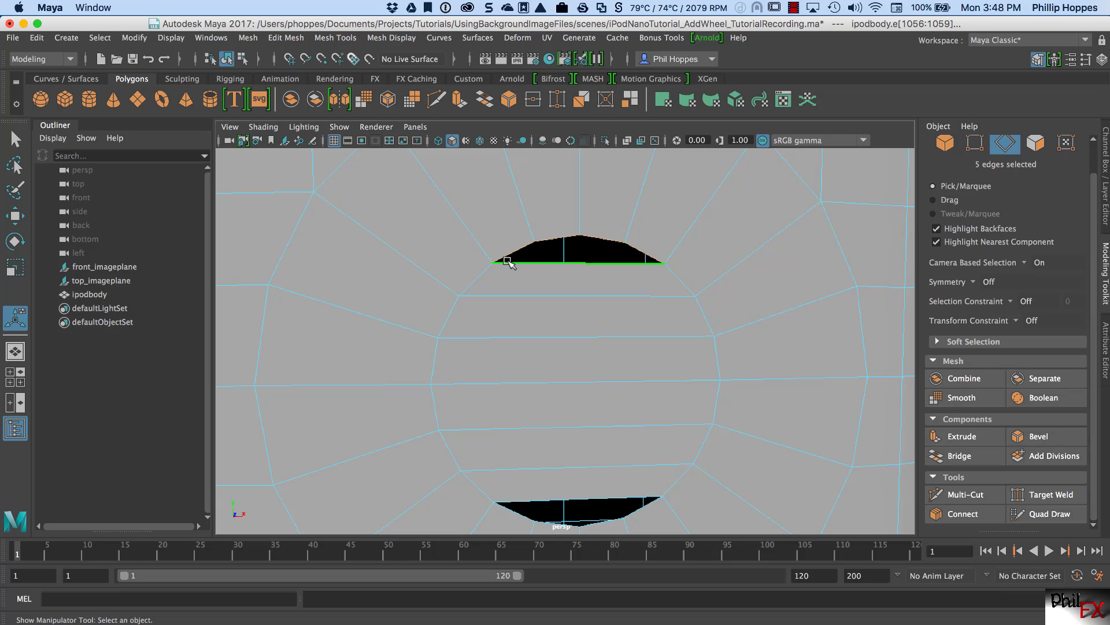
left_click(248, 38)
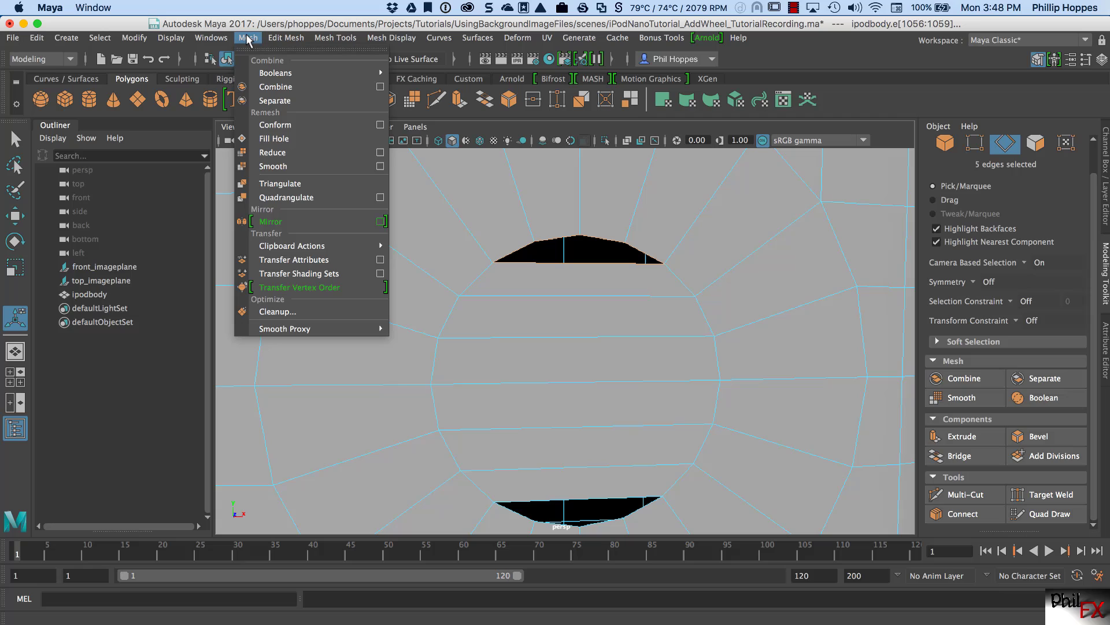
left_click(276, 139)
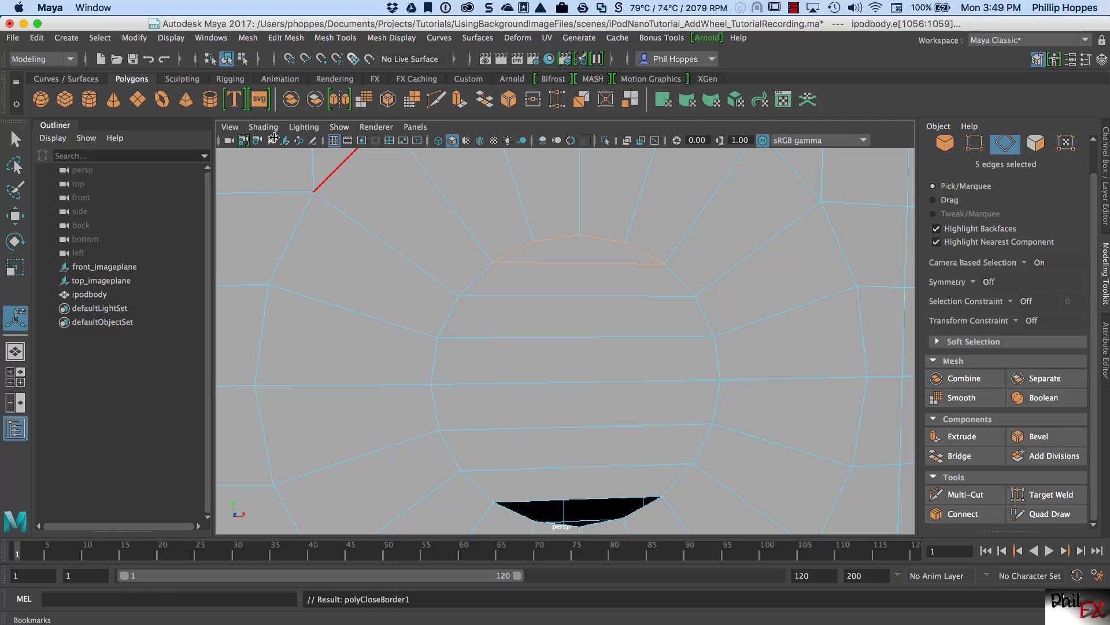
- Select the border of the gap at the hole's lower end and repeat Fill Hole on it
double_click(603, 501)
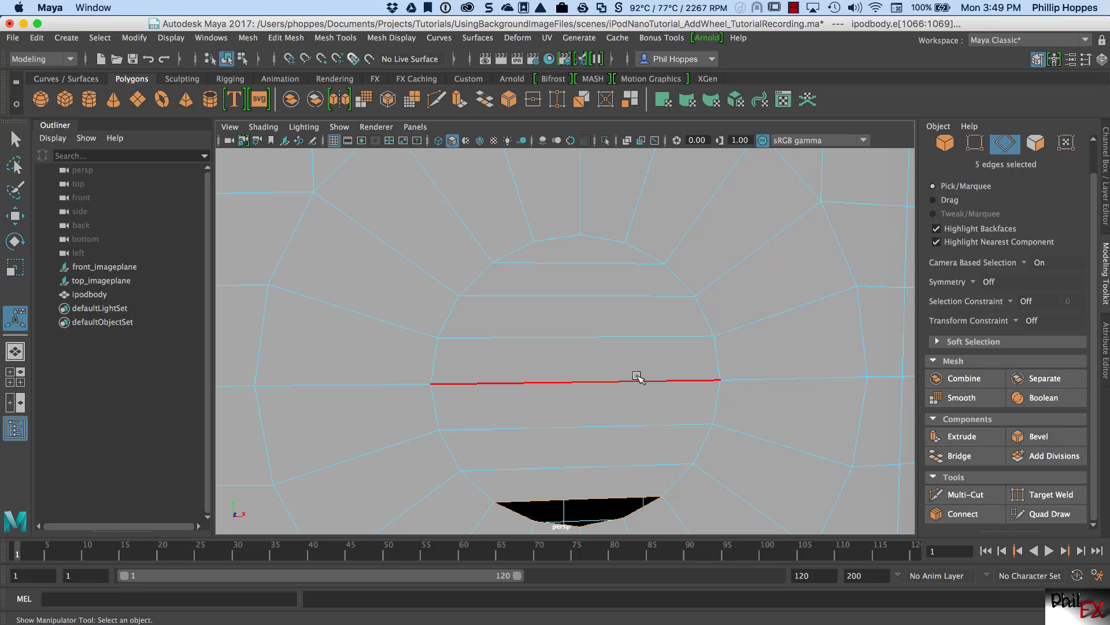
key("g")
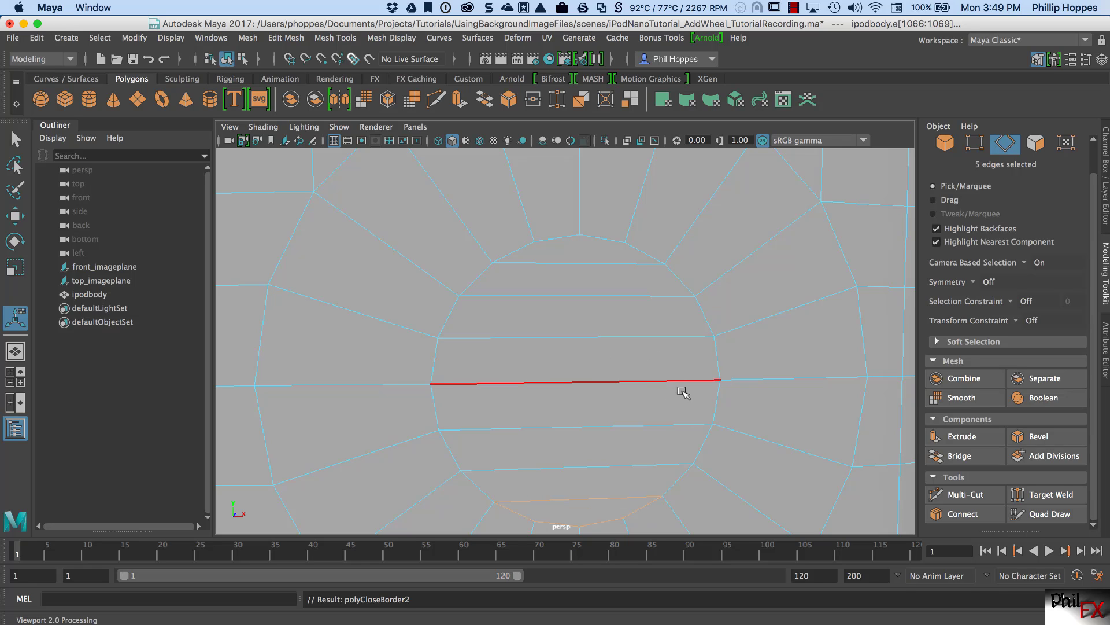
left_click_drag(684, 393, 615, 379, "alt")
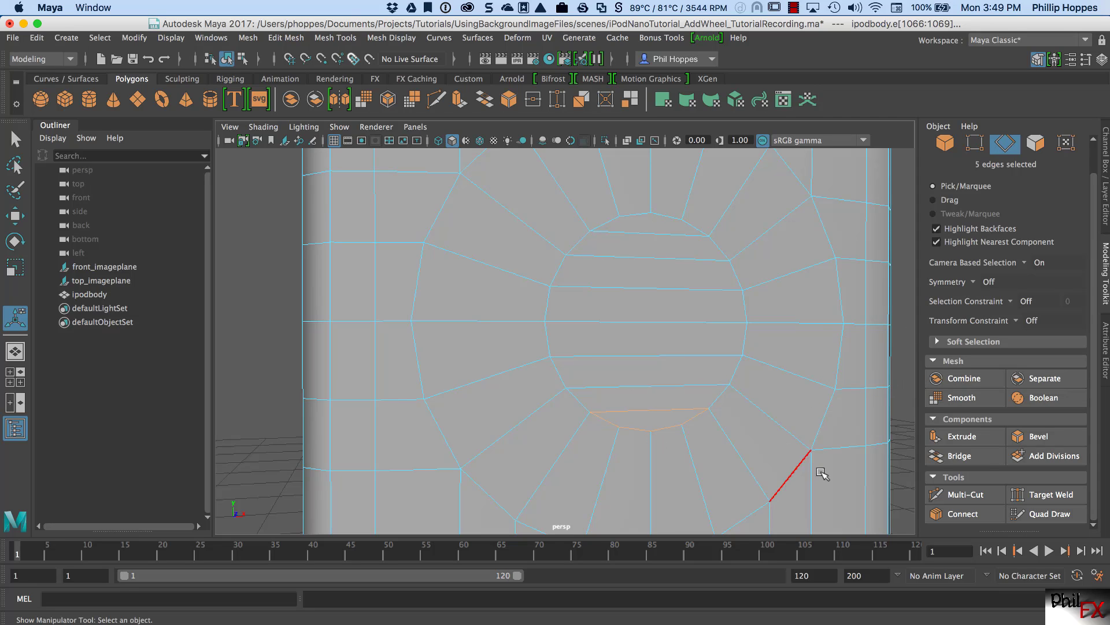
- Cut the filled centre vertically with Multi-Cut, from the inner circle's uppermost vertex straight down to its lowermost vertex
left_click(966, 495)
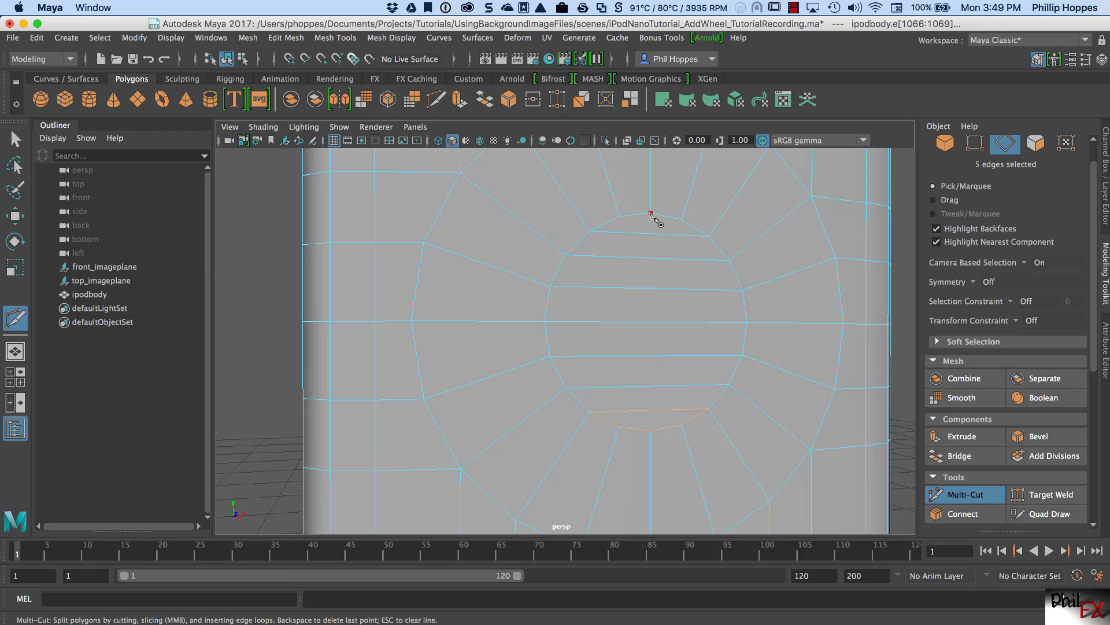
left_click(651, 213)
left_click(651, 432)
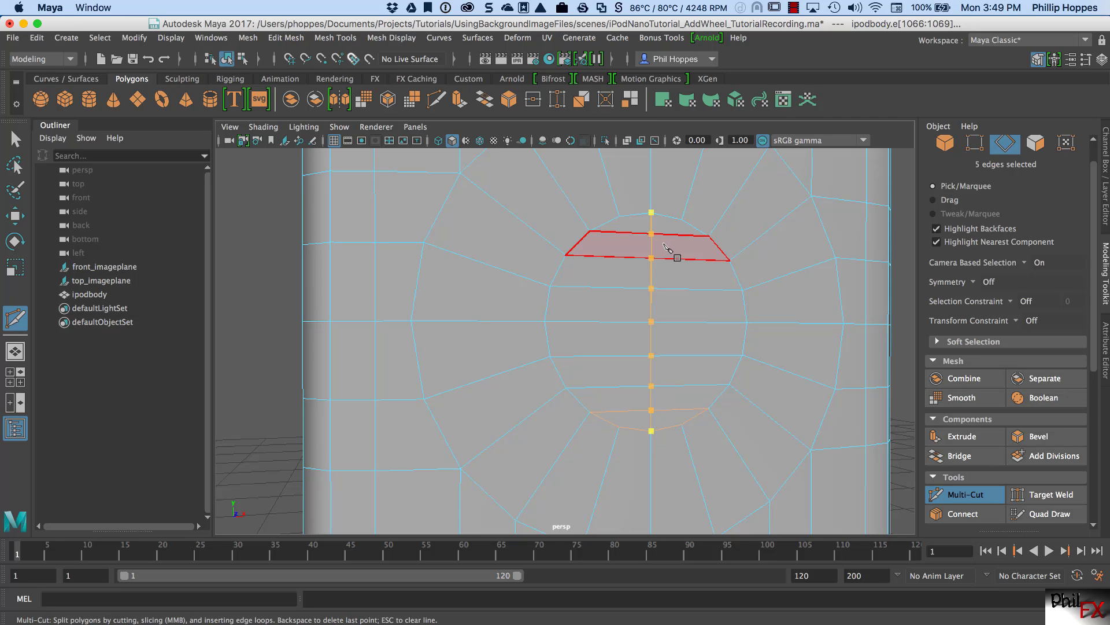
key("Return")
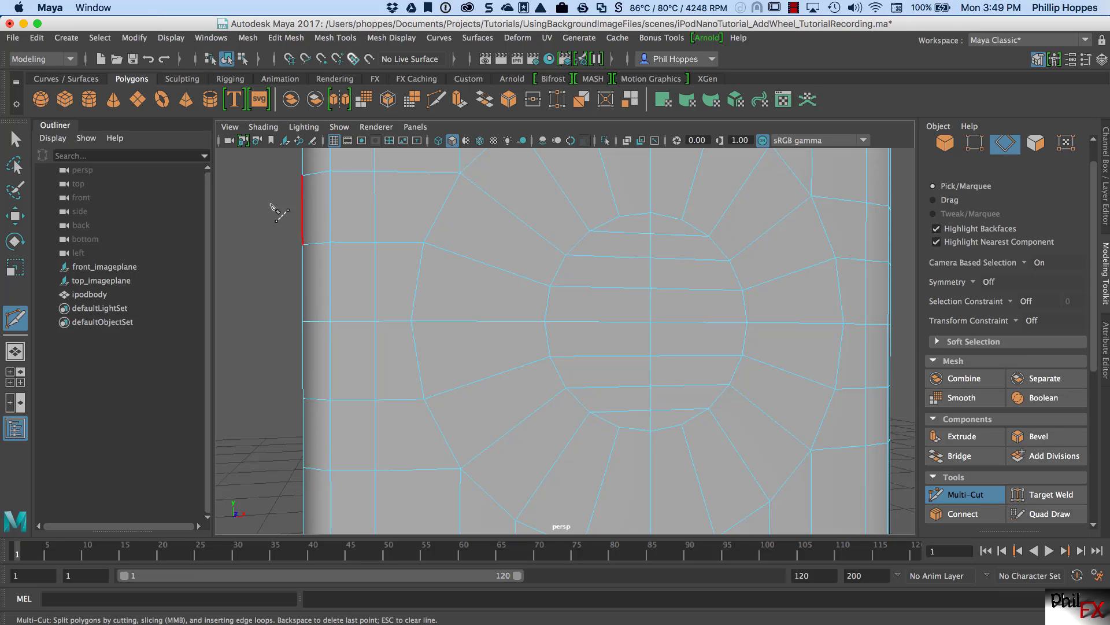
left_click(15, 138)
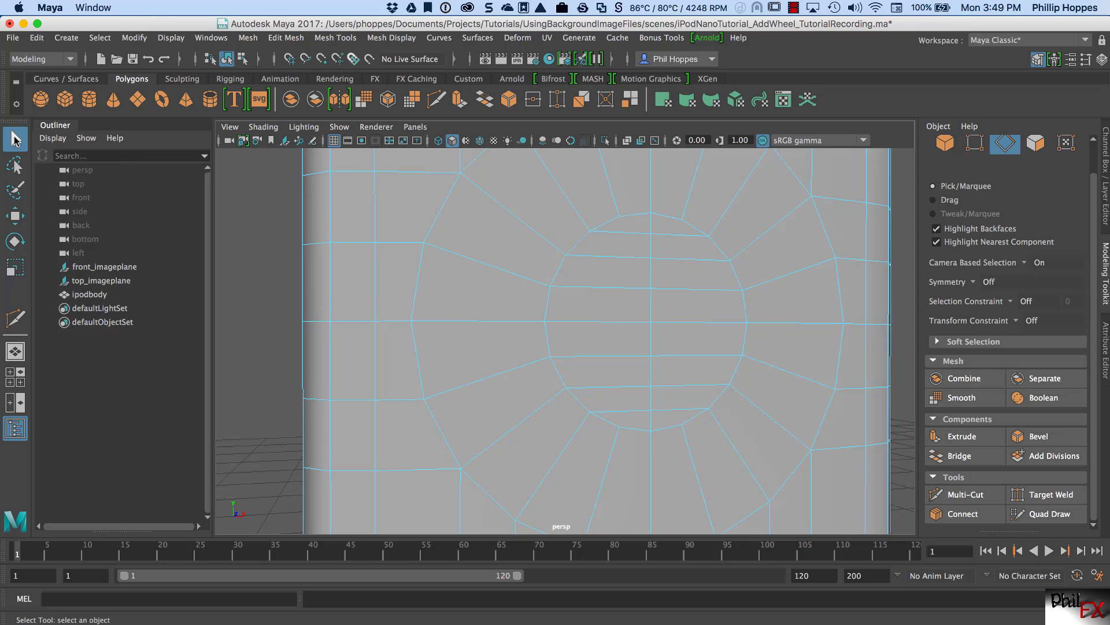
- Select the iPod body as a whole object and examine its curved profile beside the reference image
scroll(734, 359, "down", 5)
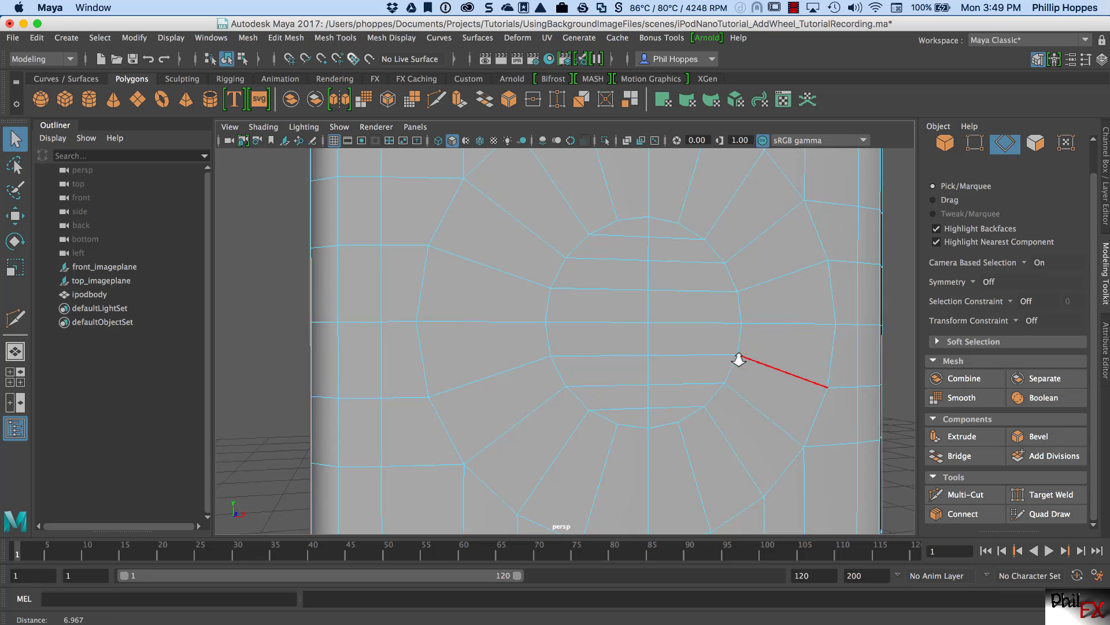
scroll(660, 369, "up", 4)
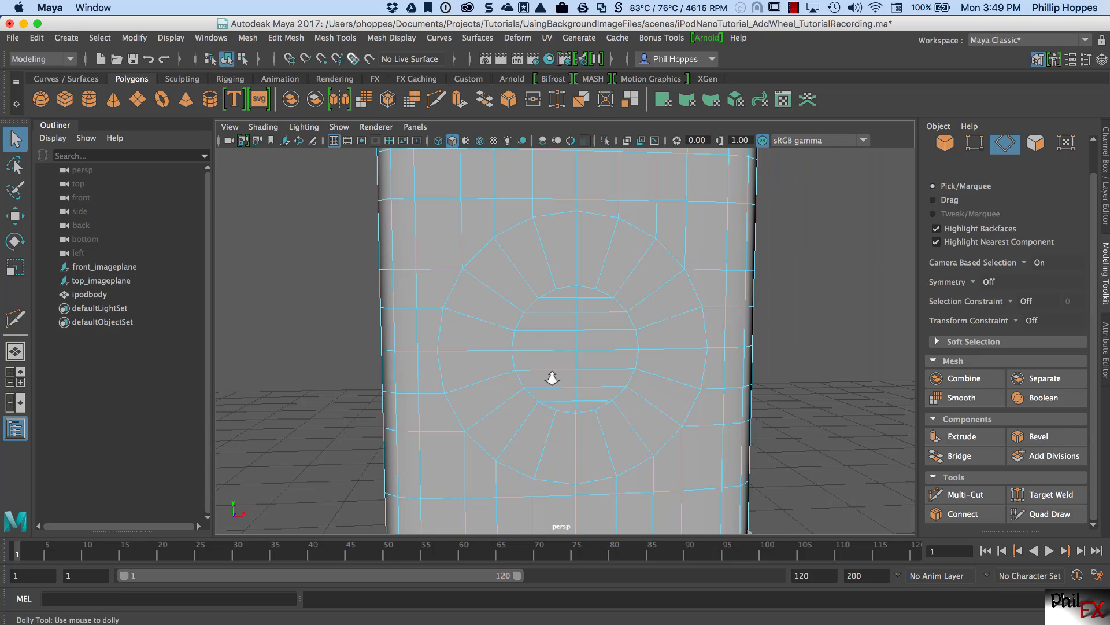
scroll(663, 359, "up", 3)
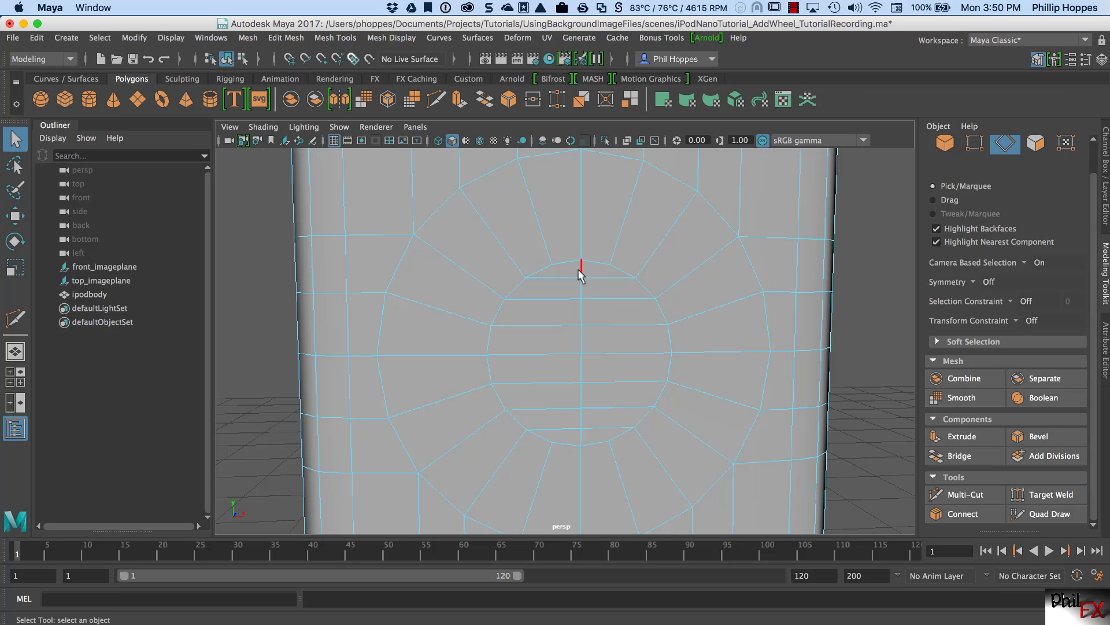
right_click_drag(697, 299, 748, 286)
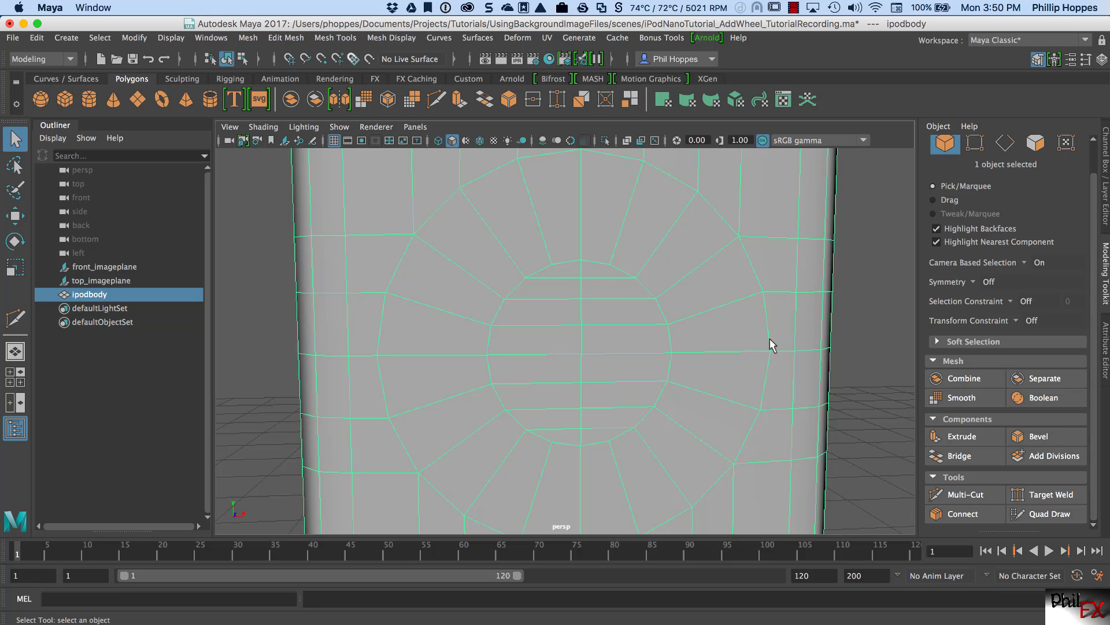
right_click_drag(773, 346, 697, 337, "alt")
left_click_drag(697, 337, 719, 355, "alt")
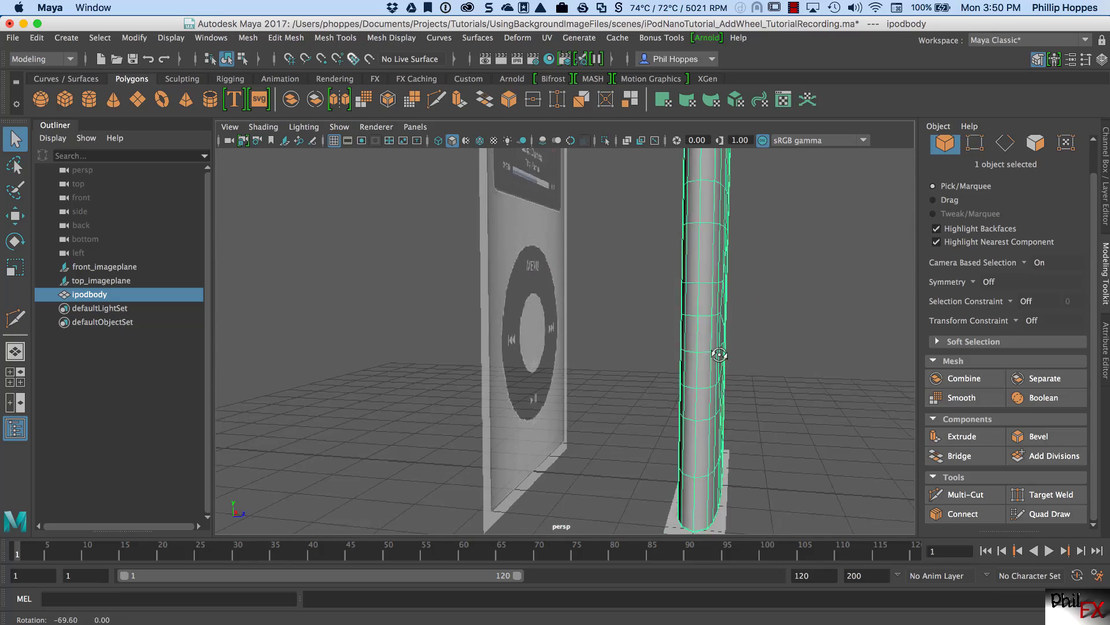
right_click_drag(719, 354, 798, 327, "alt")
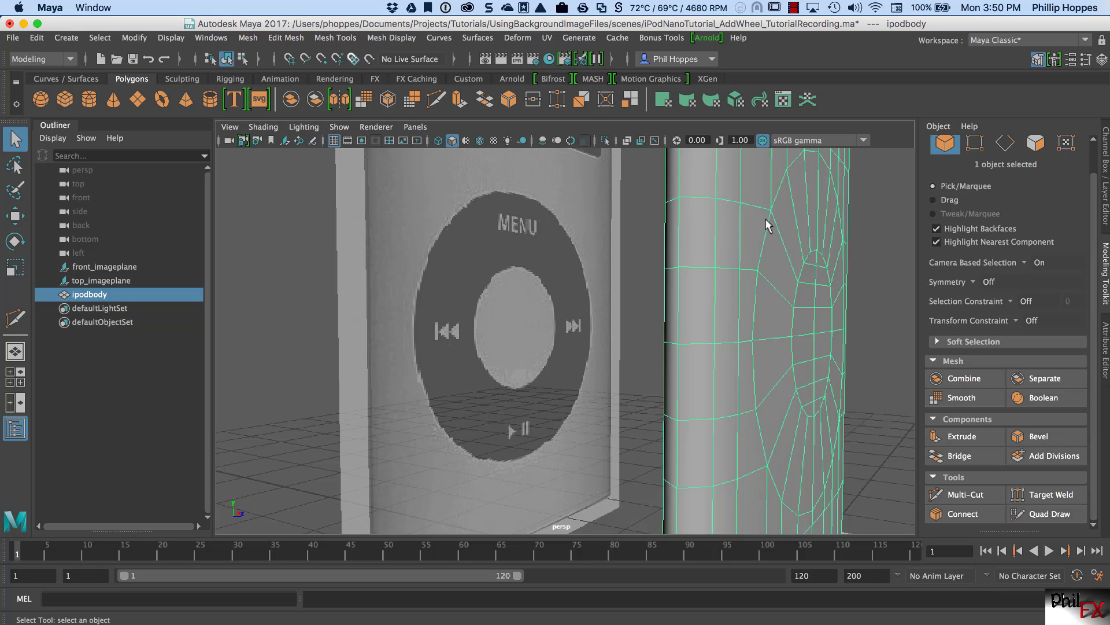
left_click_drag(744, 277, 770, 275, "alt")
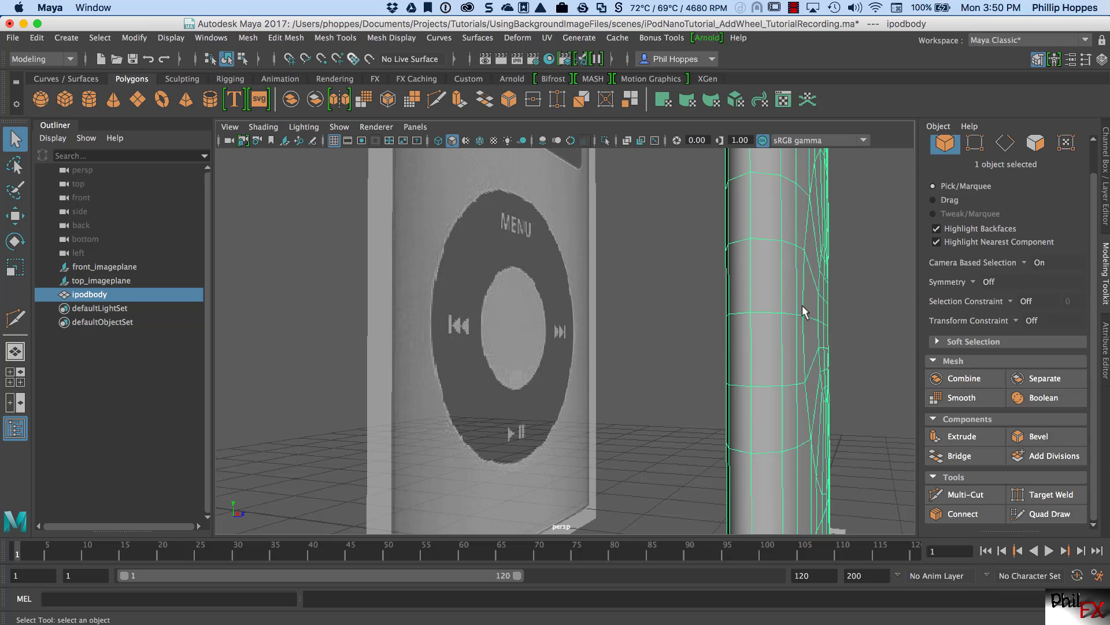
left_click_drag(836, 232, 548, 293, "alt")
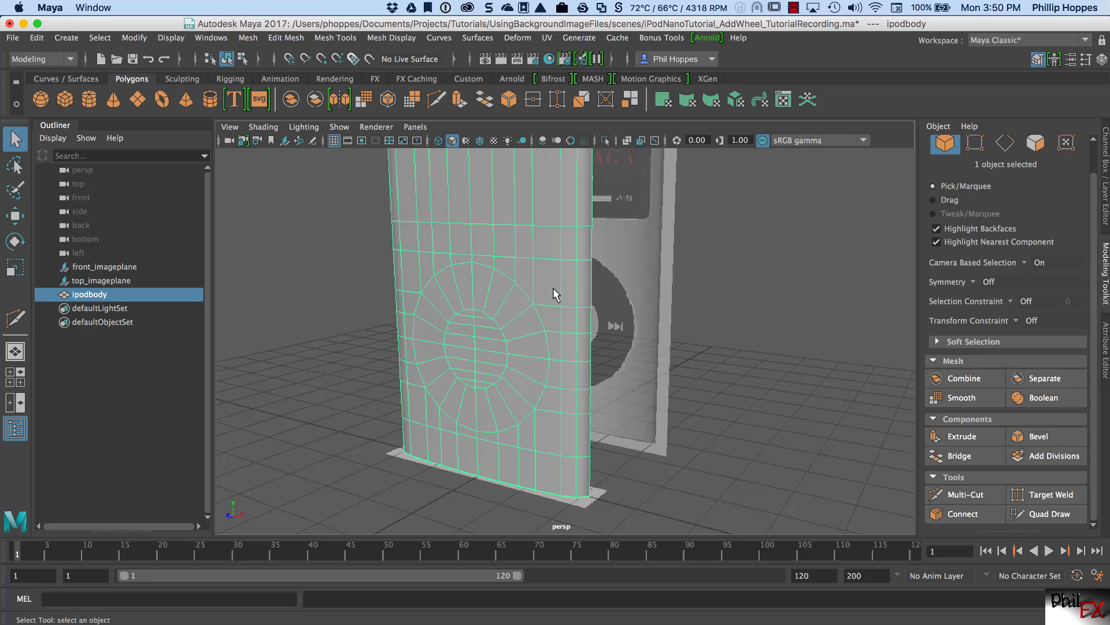
- Preview the iPod body smoothed, inspect the wheel area up close, and return it to unsmoothed display
key("3")
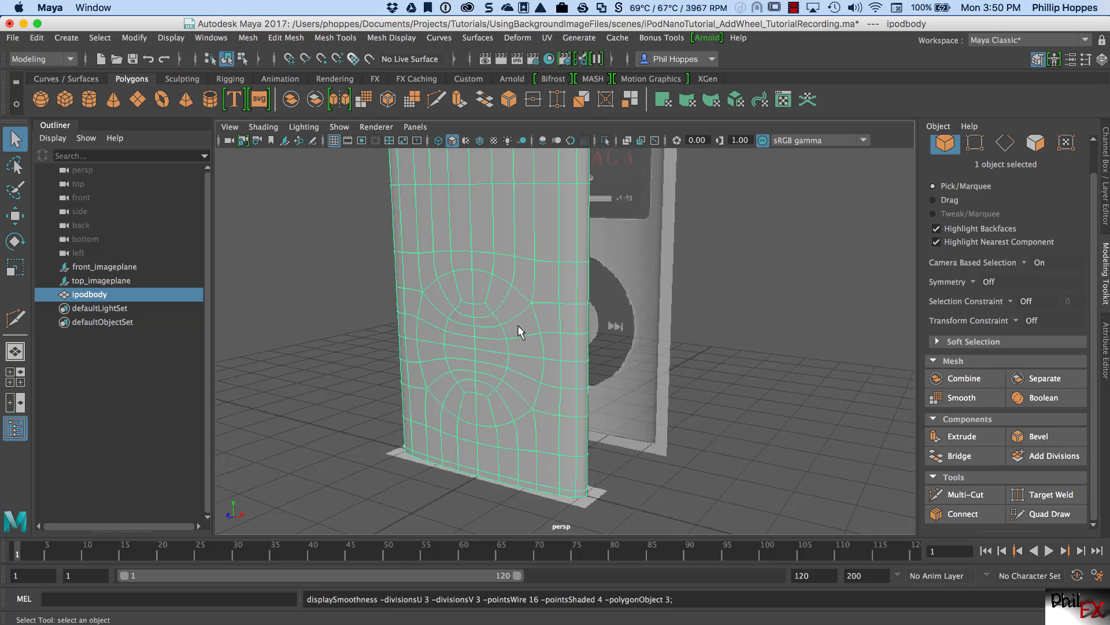
left_click_drag(473, 302, 522, 300, "alt")
scroll(612, 279, "up", 3)
scroll(568, 295, "up", 3)
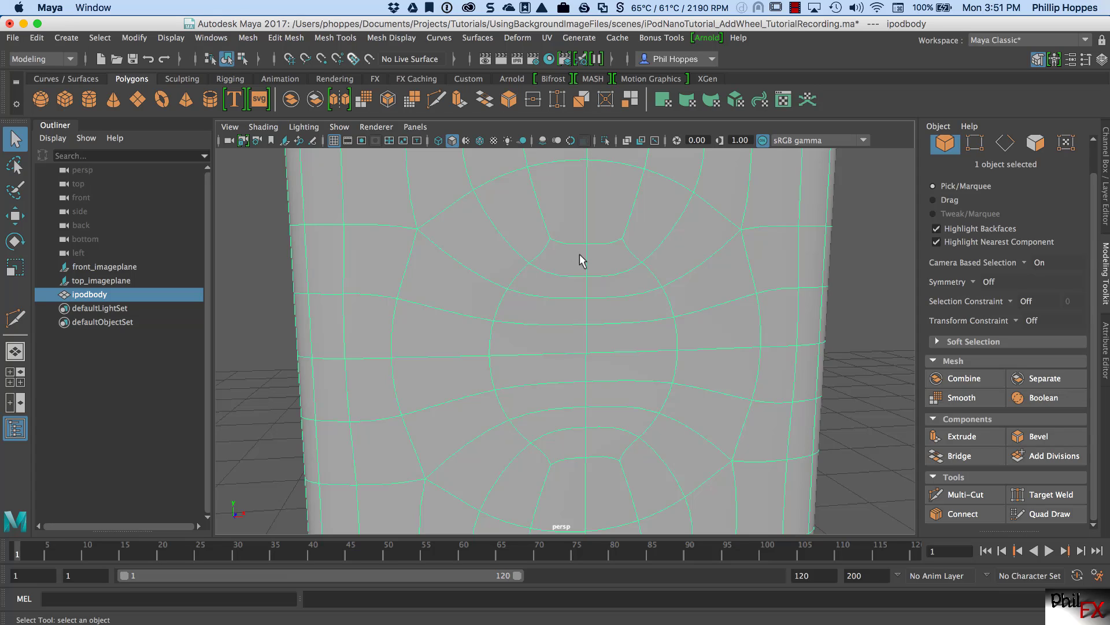
key("1")
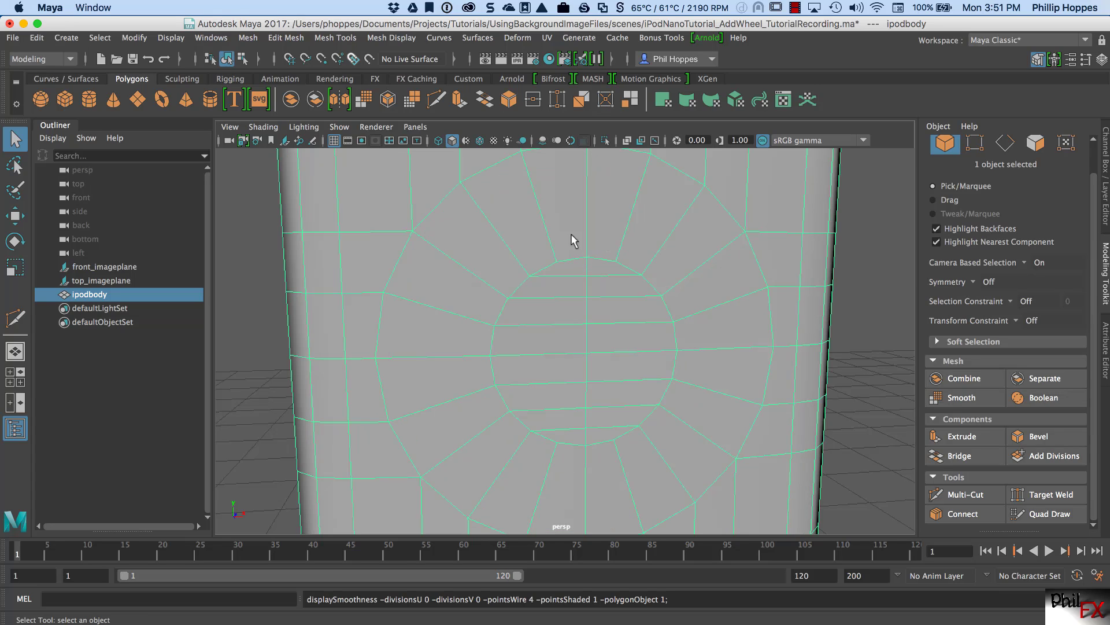
- Insert an edge loop just inside the wheel's outer circle, very close to the circle's existing edges
right_click(643, 239, "ctrl")
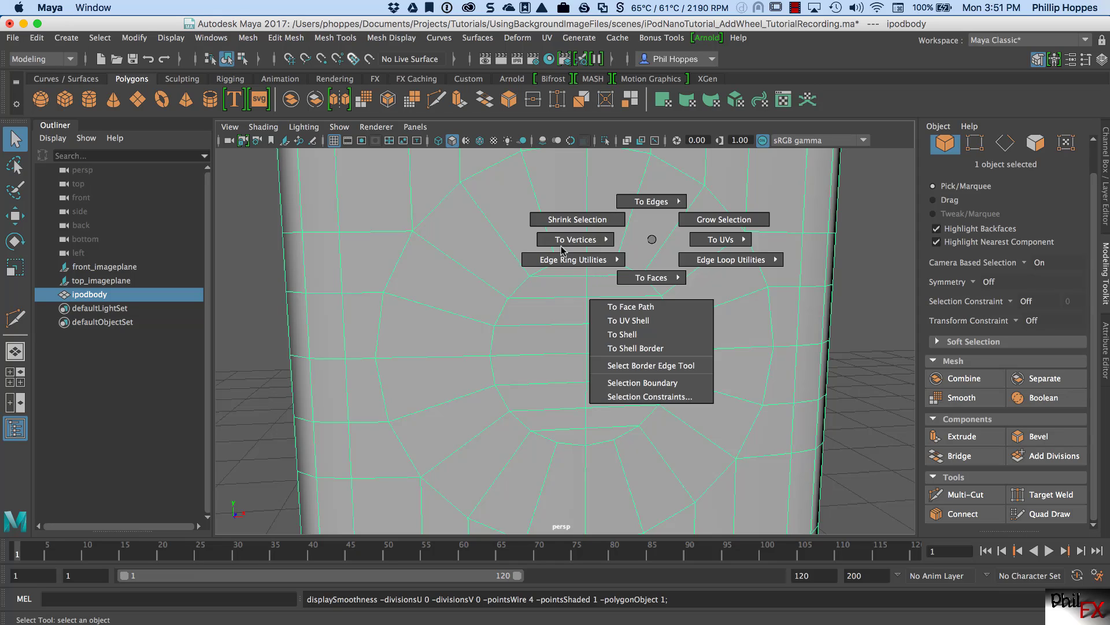
left_click(320, 37)
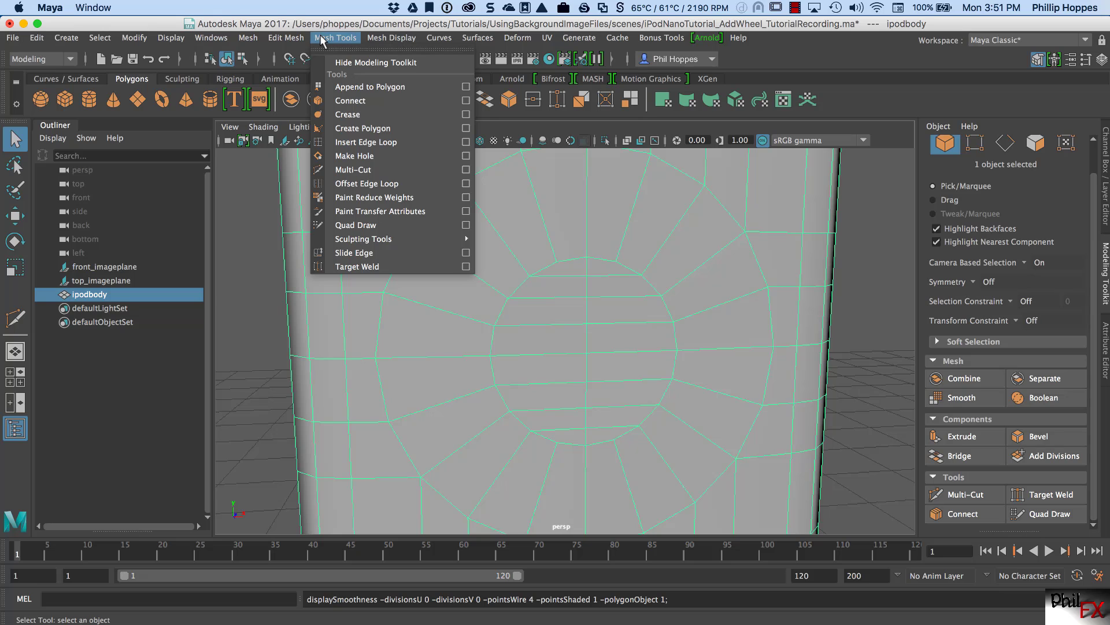
left_click(372, 143)
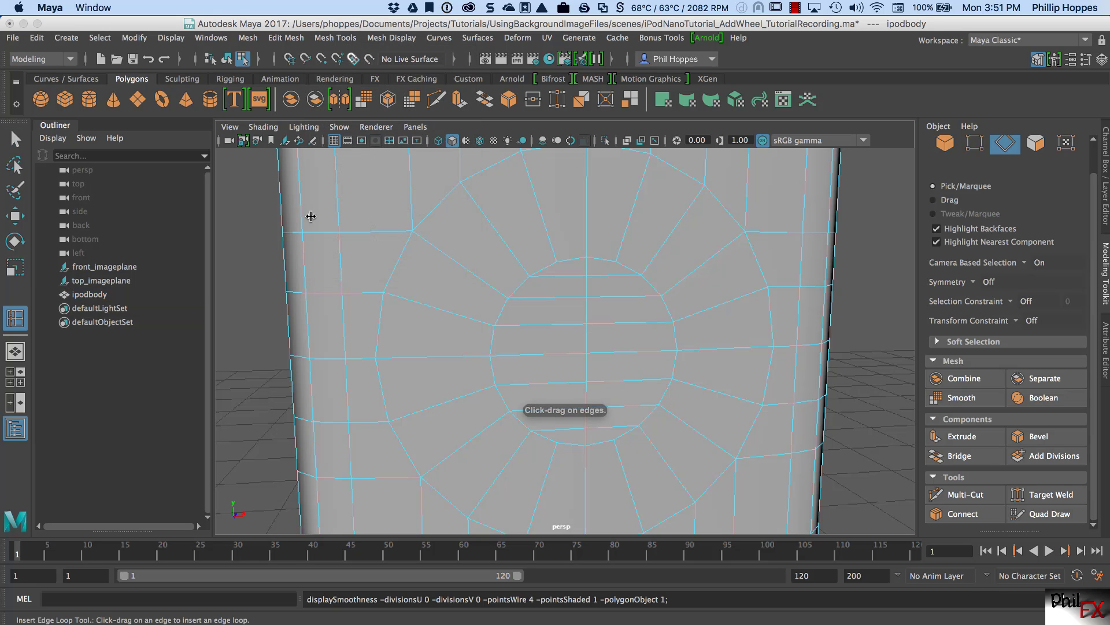
right_click_drag(338, 247, 414, 211, "alt")
middle_click_drag(414, 211, 539, 270, "alt")
right_click_drag(539, 270, 647, 243, "alt")
middle_click_drag(649, 217, 589, 312, "alt")
right_click_drag(572, 308, 654, 293, "alt")
right_click_drag(471, 300, 524, 282, "alt")
middle_click_drag(518, 240, 519, 270, "alt")
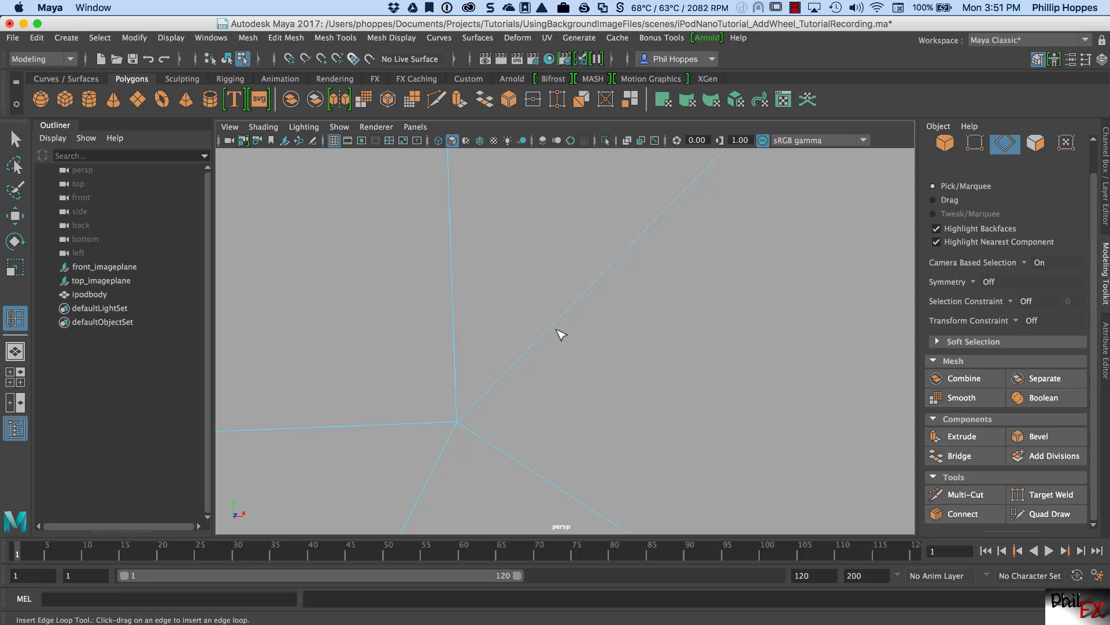
left_click_drag(484, 440, 465, 428)
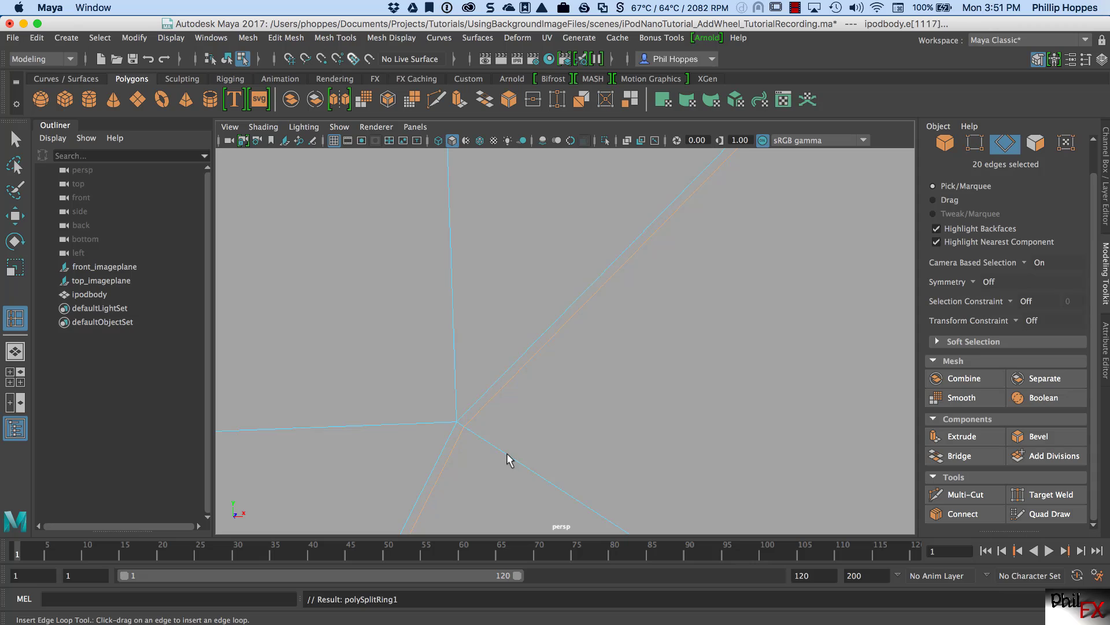
- Insert three more closely spaced edge loops, each slightly further inward from the wheel's outer circle
left_click_drag(508, 456, 474, 438)
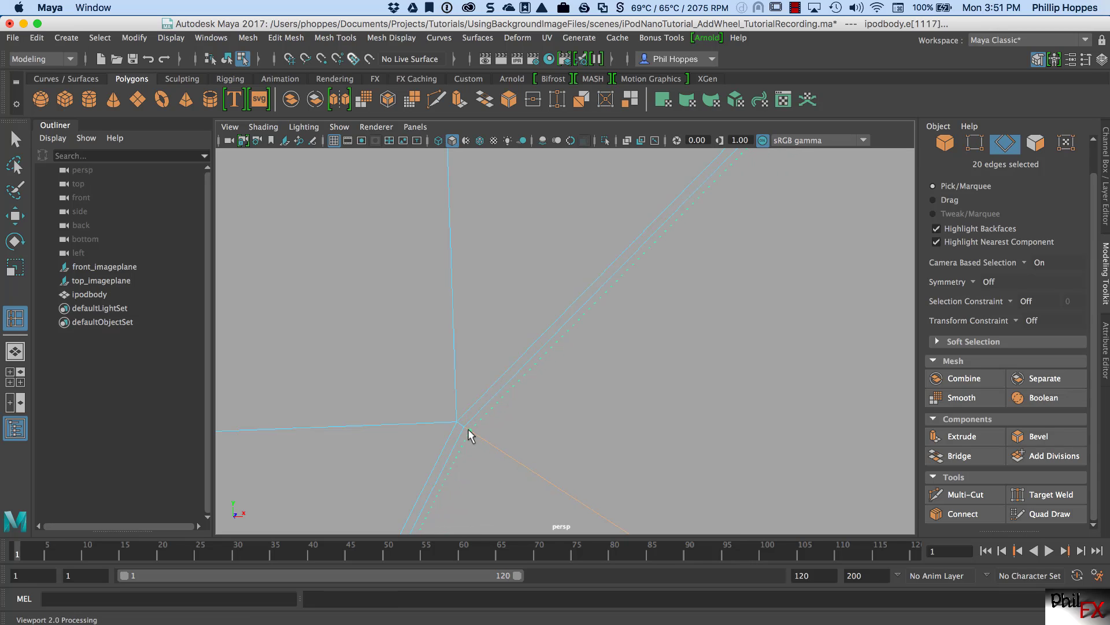
mouse_move(471, 434)
left_mouse_down()
mouse_move(488, 446)
mouse_move(478, 443)
left_mouse_up()
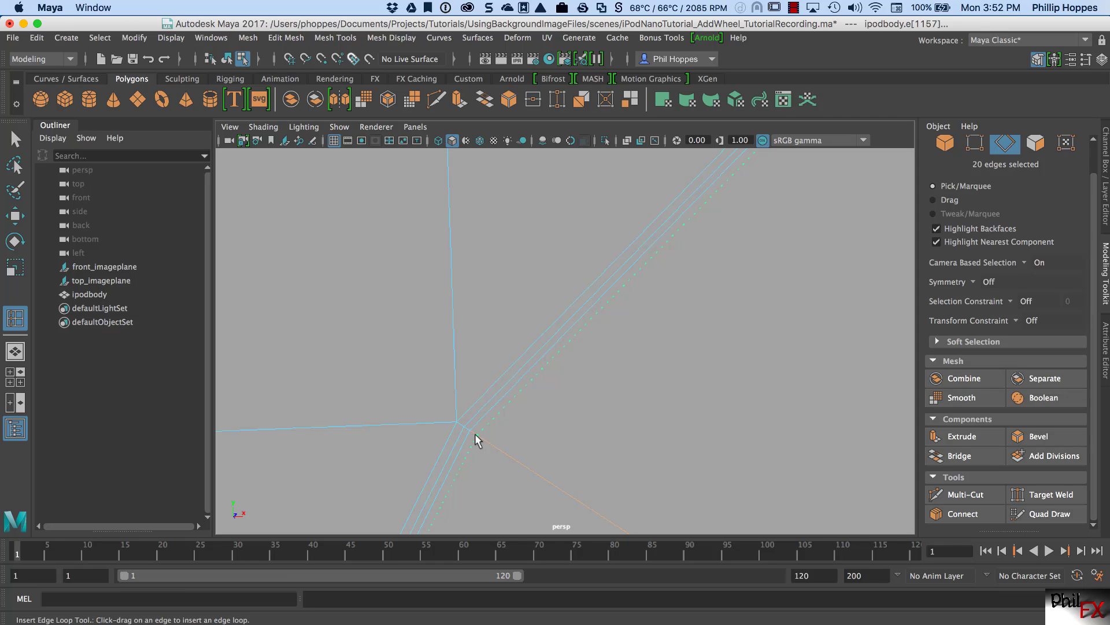
left_click_drag(475, 434, 477, 435)
left_click_drag(502, 453, 487, 446)
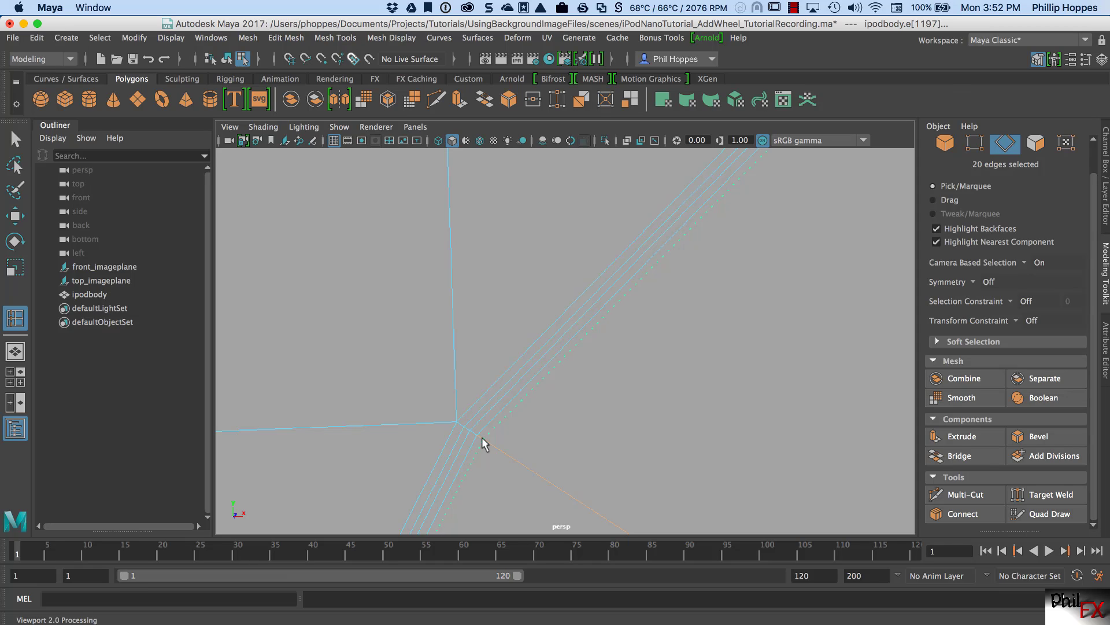
left_click_drag(482, 438, 481, 437)
- Insert three closely spaced edge loops just outside the wheel's inner circle
middle_click_drag(671, 467, 538, 324, "alt")
middle_click_drag(643, 355, 626, 383, "alt")
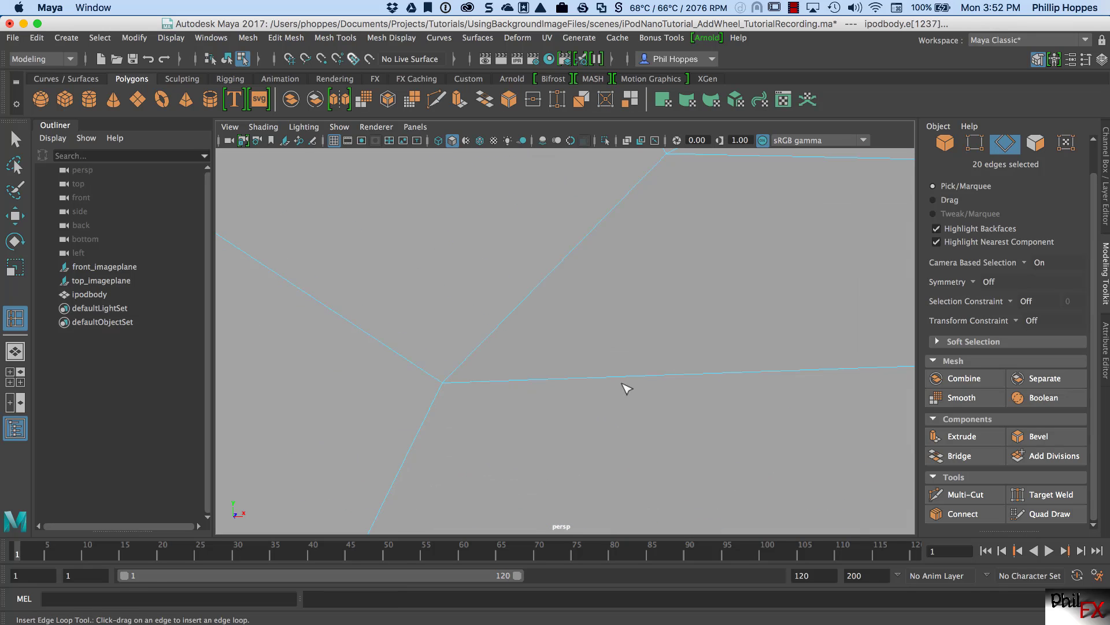
right_click_drag(690, 384, 651, 374, "ctrl")
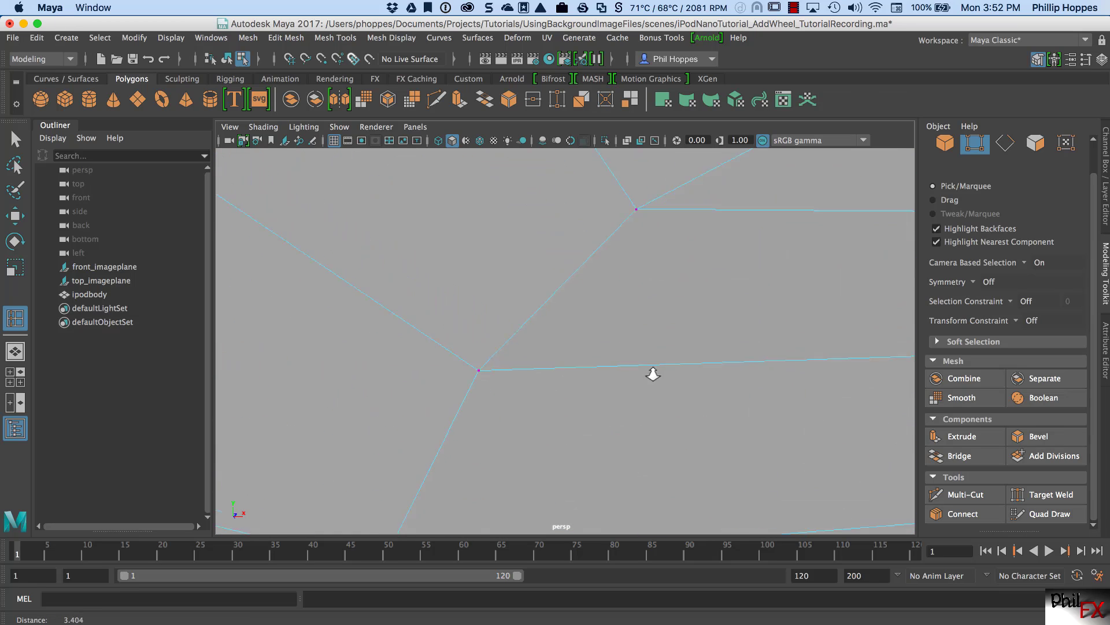
right_click_drag(473, 398, 491, 395, "alt")
mouse_move(471, 384)
middle_mouse_down("alt")
mouse_move(481, 382)
mouse_move(464, 384)
middle_mouse_up("alt")
right_click_drag(464, 384, 519, 389, "alt")
left_click_drag(508, 423, 531, 441)
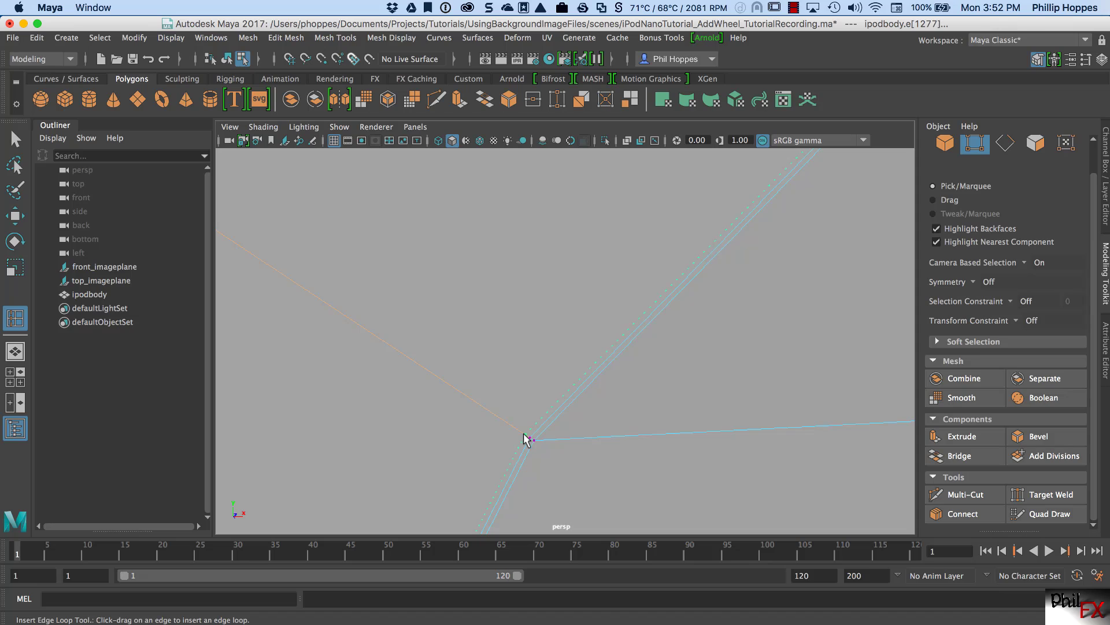
left_click_drag(525, 439, 521, 431)
left_click_drag(524, 437, 525, 438)
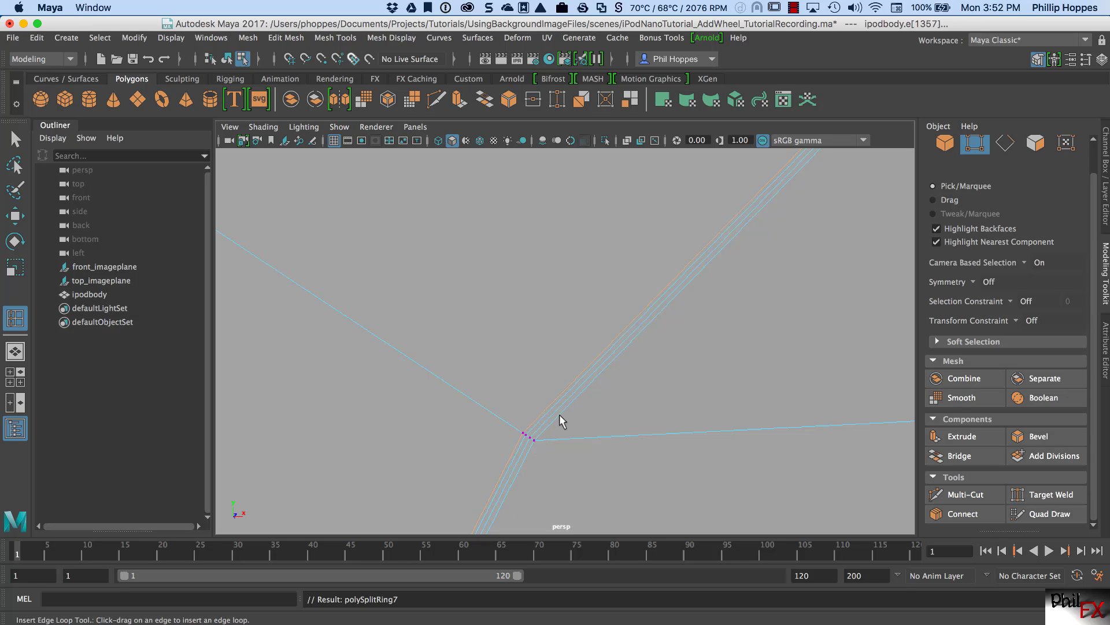
- Select the innermost of the added loops along the wheel's outer circle and remove it with Delete Edge/Vertex
right_click_drag(558, 414, 463, 369, "alt")
middle_click_drag(428, 332, 532, 404, "alt")
right_click_drag(532, 404, 620, 380, "alt")
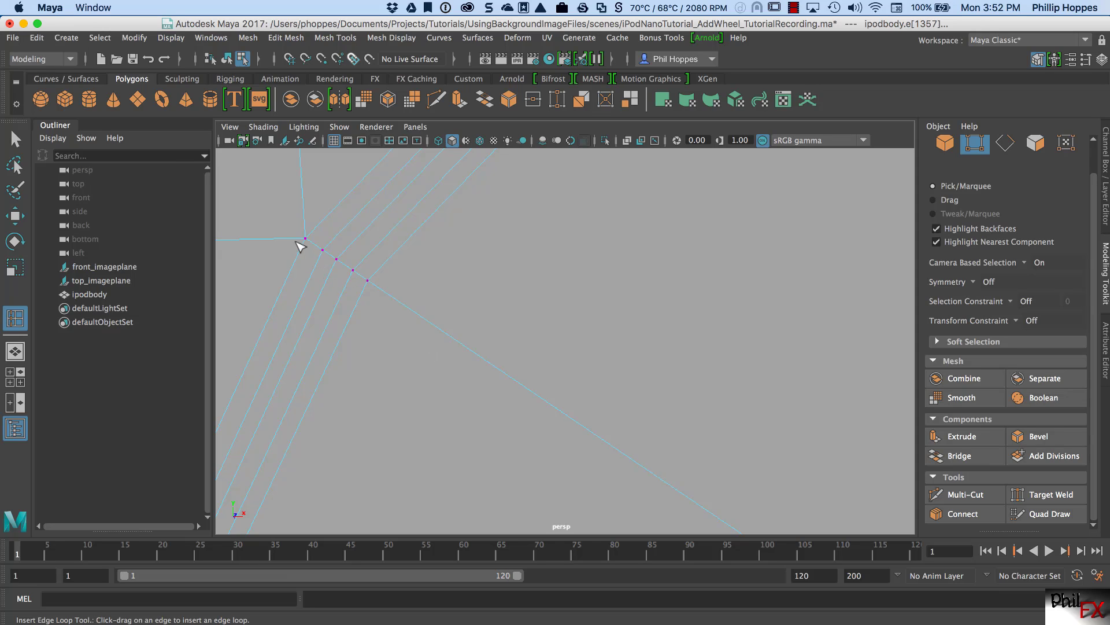
key("q")
left_click(16, 140)
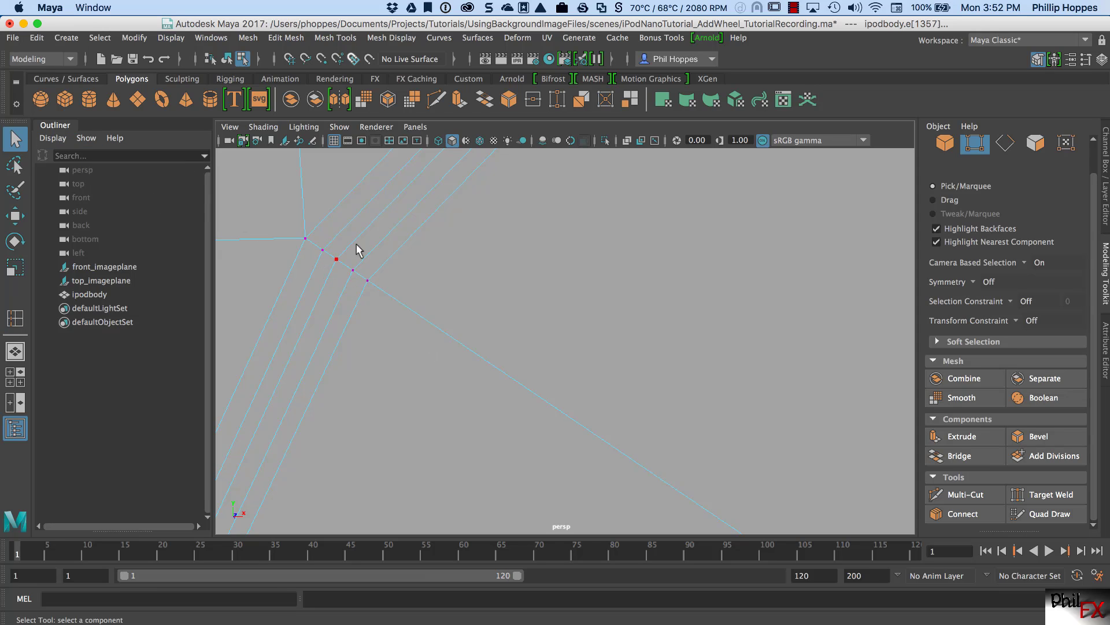
left_click(401, 243)
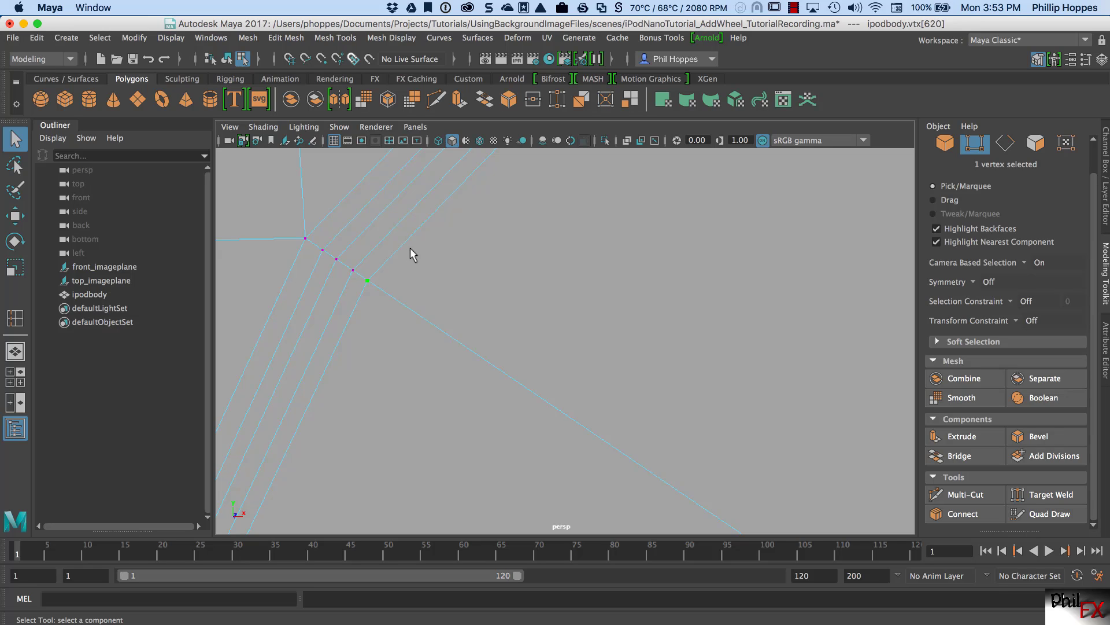
right_click_drag(407, 243, 411, 211)
double_click(424, 229)
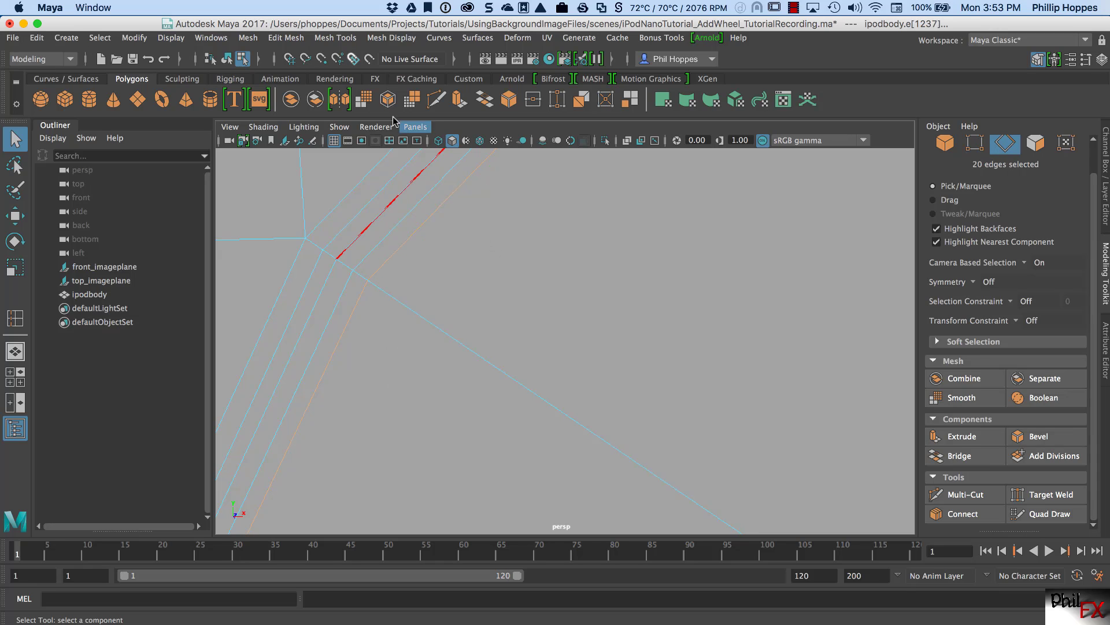
left_click(285, 38)
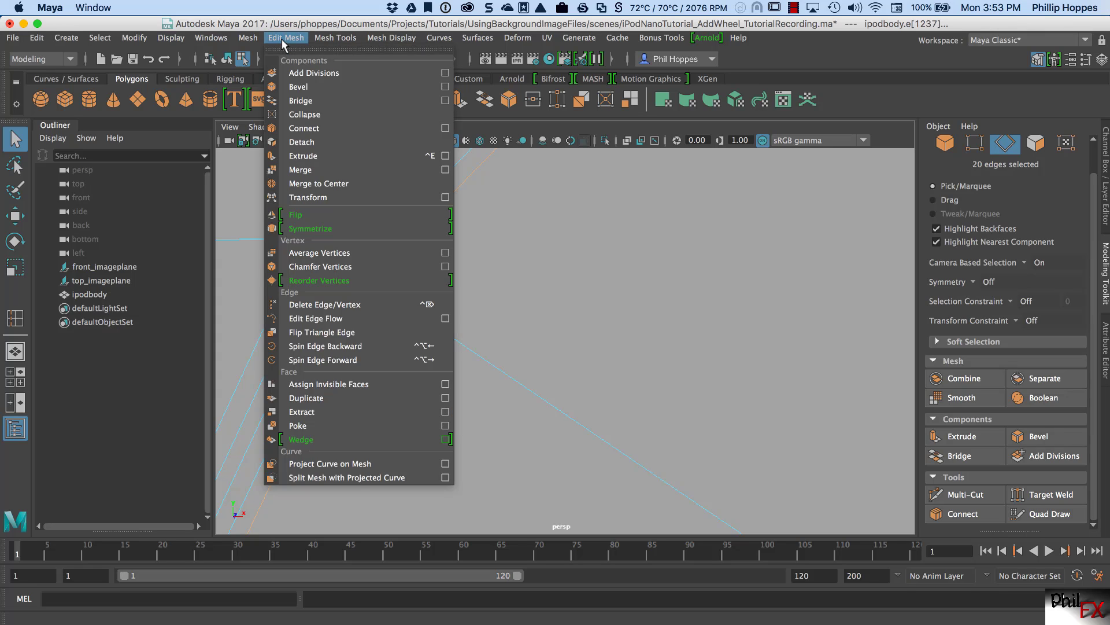
left_click(367, 307)
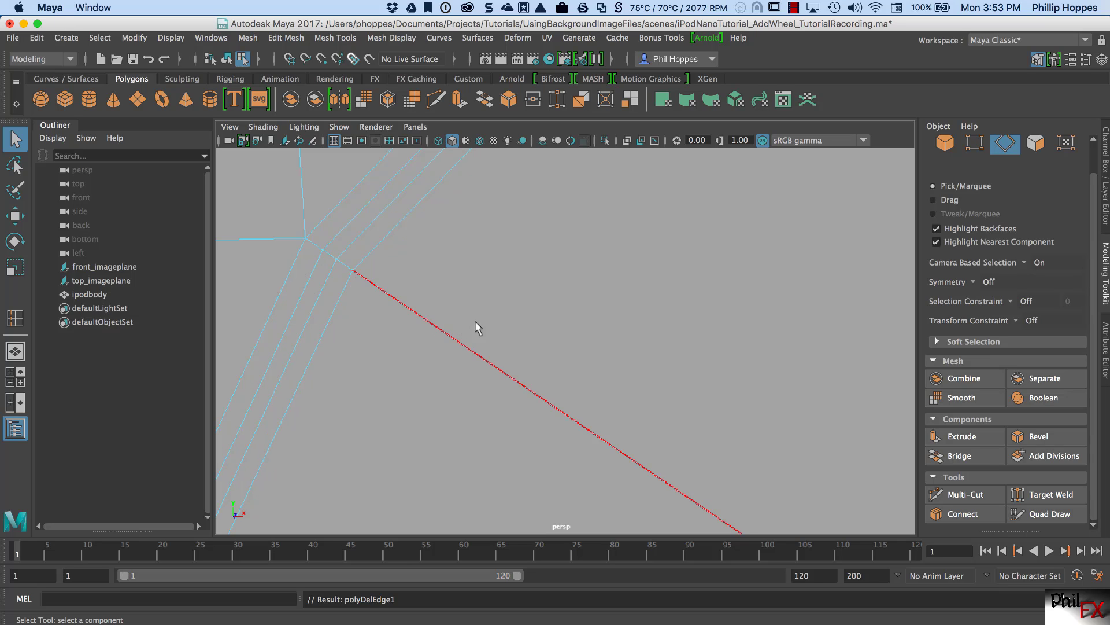
- Preview the iPod body smoothed and inspect how both wheel circles hold their shape
right_click_drag(476, 322, 446, 324, "alt")
middle_click_drag(663, 338, 595, 293, "alt")
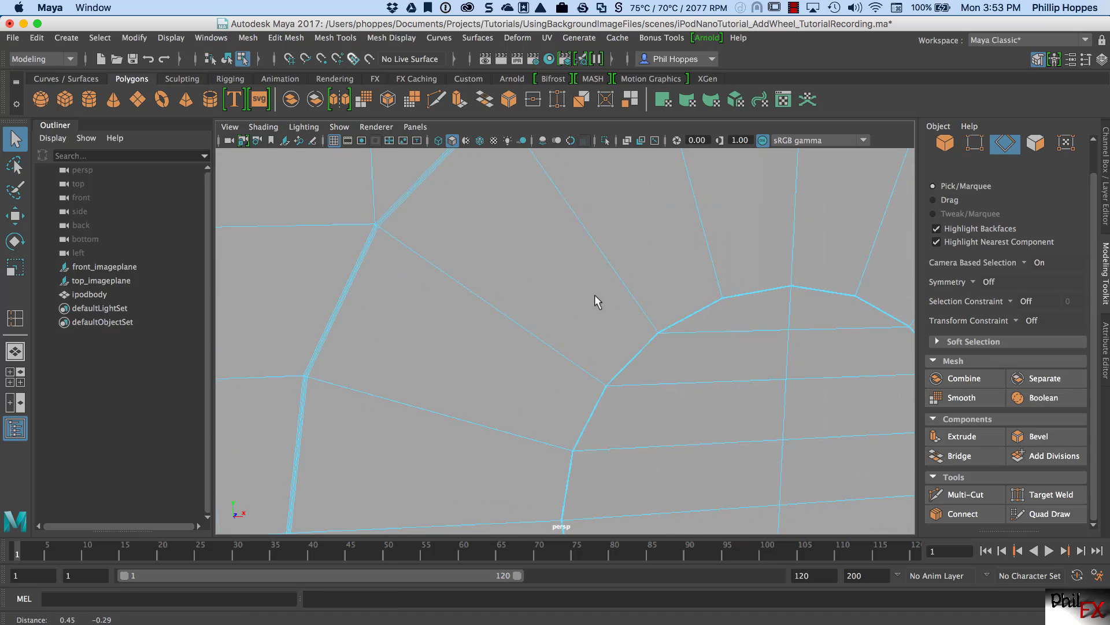
right_click_drag(595, 294, 530, 248, "alt")
left_click_drag(530, 248, 559, 315, "alt")
key("3")
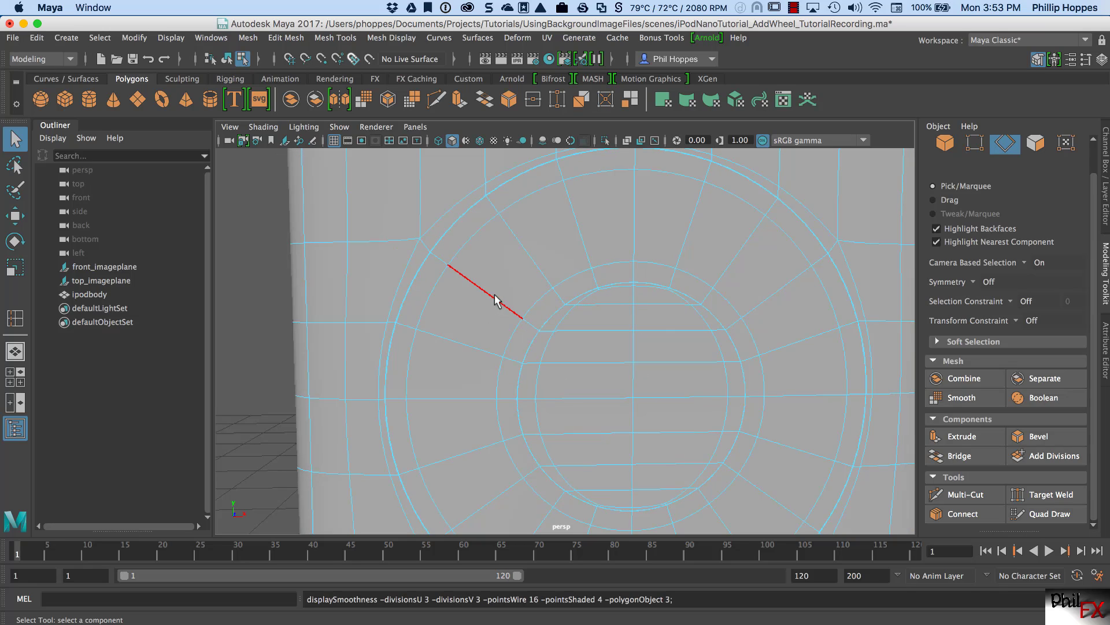
- Examine the smoothed mesh around the wheel's outer and inner circles, and return the body to its unsmoothed display
right_click_drag(447, 302, 506, 293, "alt")
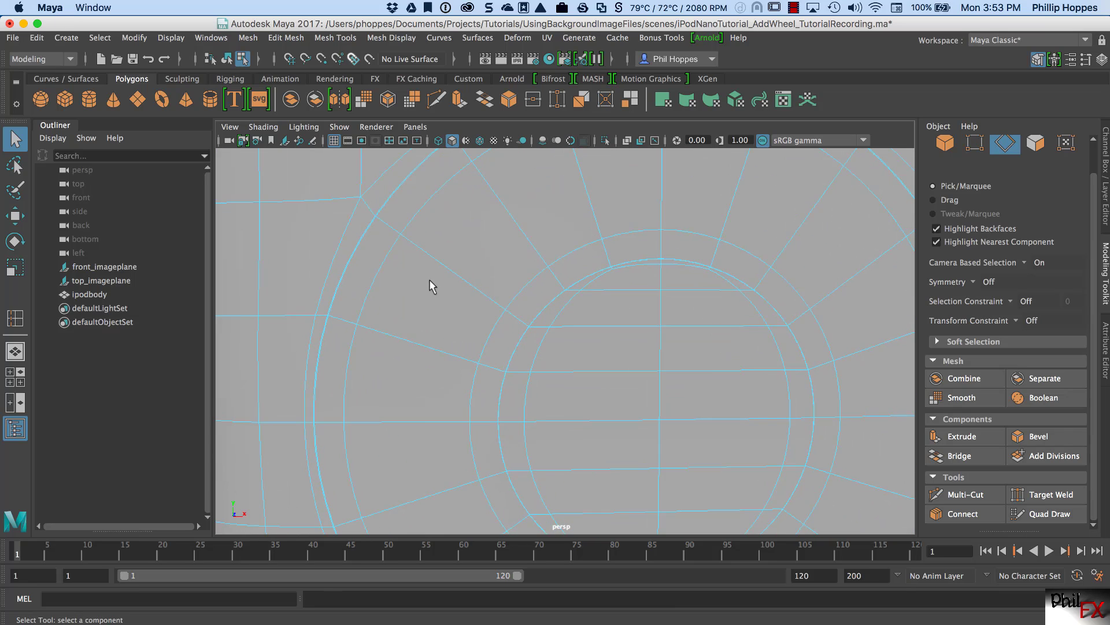
middle_click_drag(430, 284, 478, 293, "alt")
right_click_drag(478, 294, 545, 303, "alt")
middle_click_drag(725, 319, 522, 328, "alt")
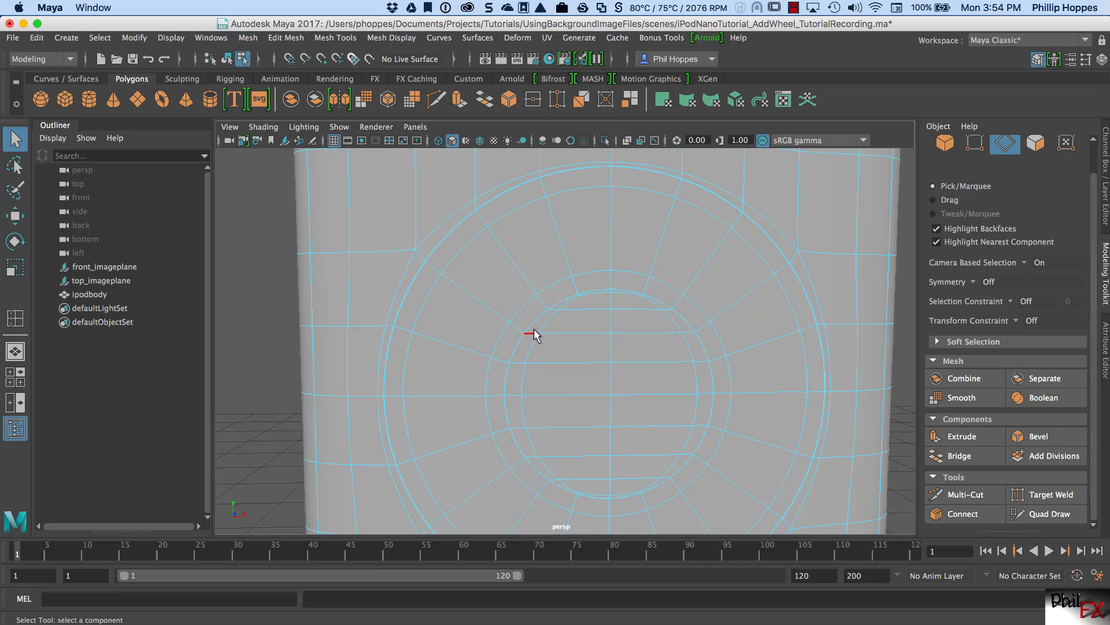
key("1")
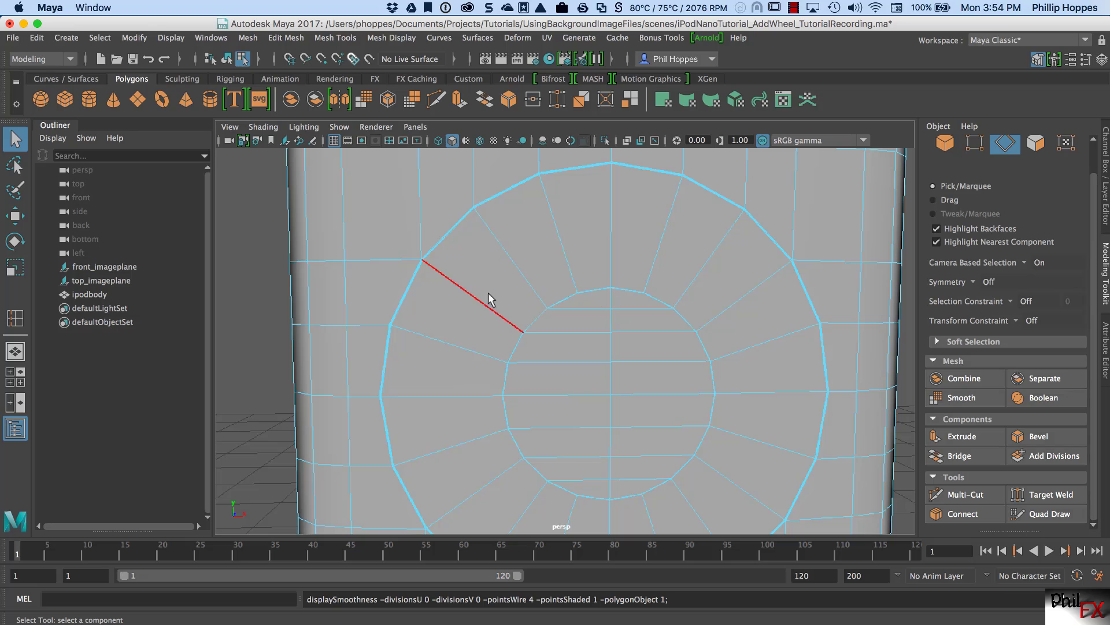
- Return to object mode, preview the deselected body smoothed, and check the surface shading around the wheel from several angles
right_click_drag(543, 246, 598, 228)
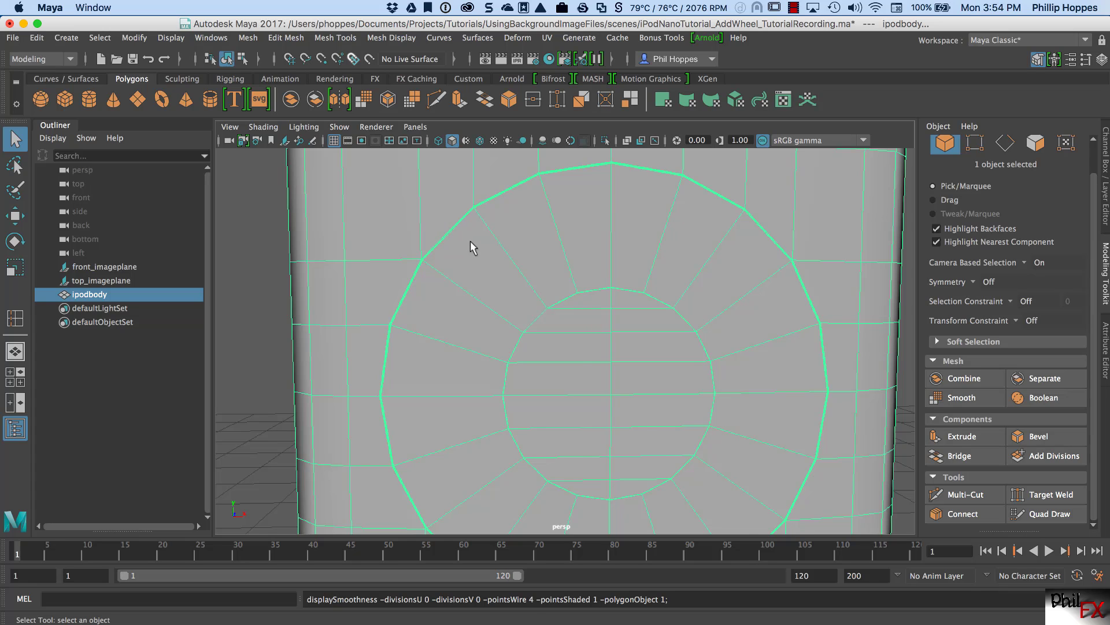
key("3")
left_click(287, 287)
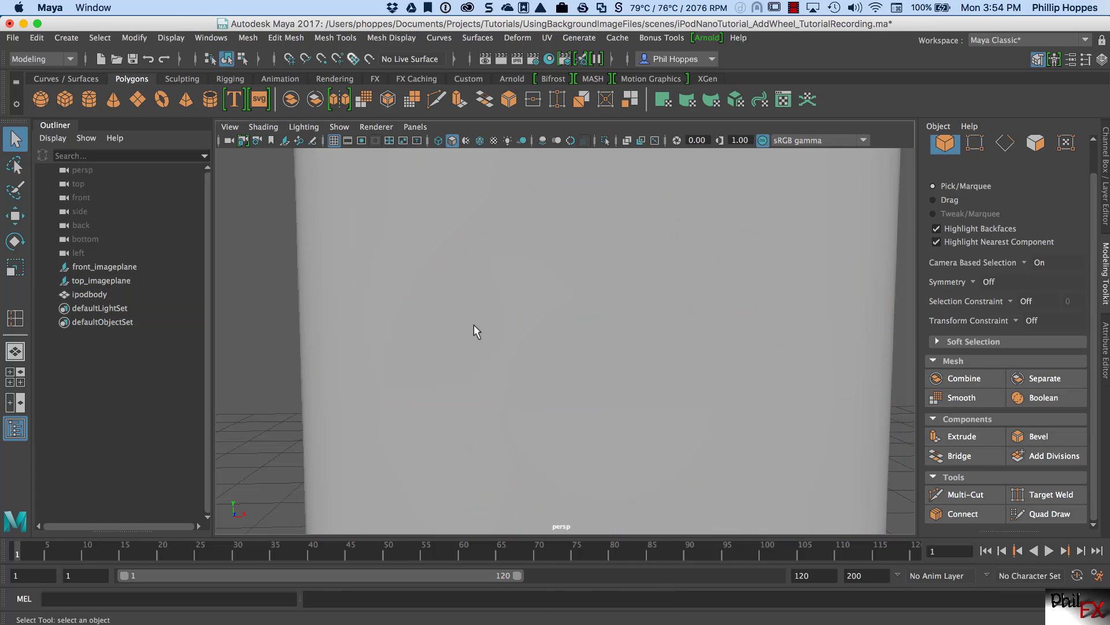
left_click_drag(464, 324, 518, 324, "alt")
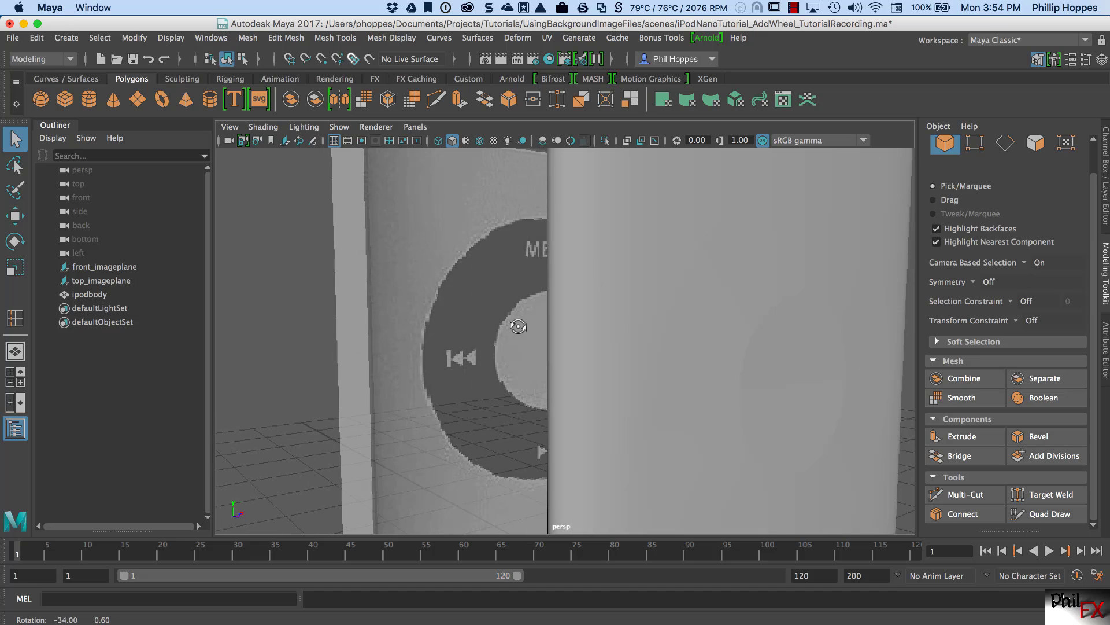
left_click_drag(697, 324, 647, 258, "alt")
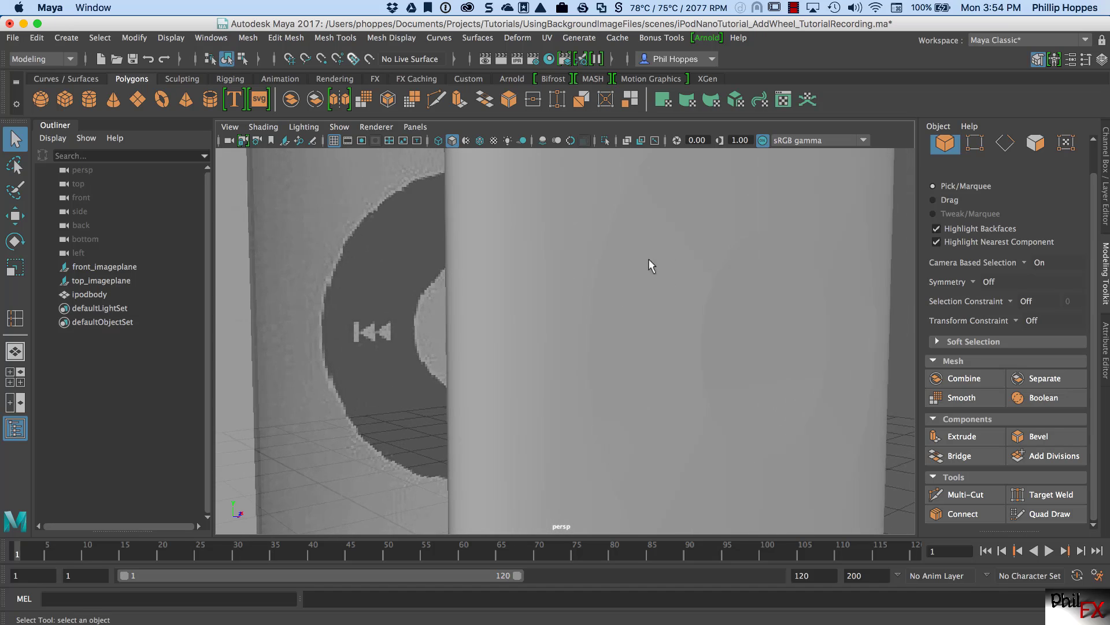
left_click_drag(700, 295, 504, 320, "alt")
right_click_drag(503, 320, 644, 292, "alt")
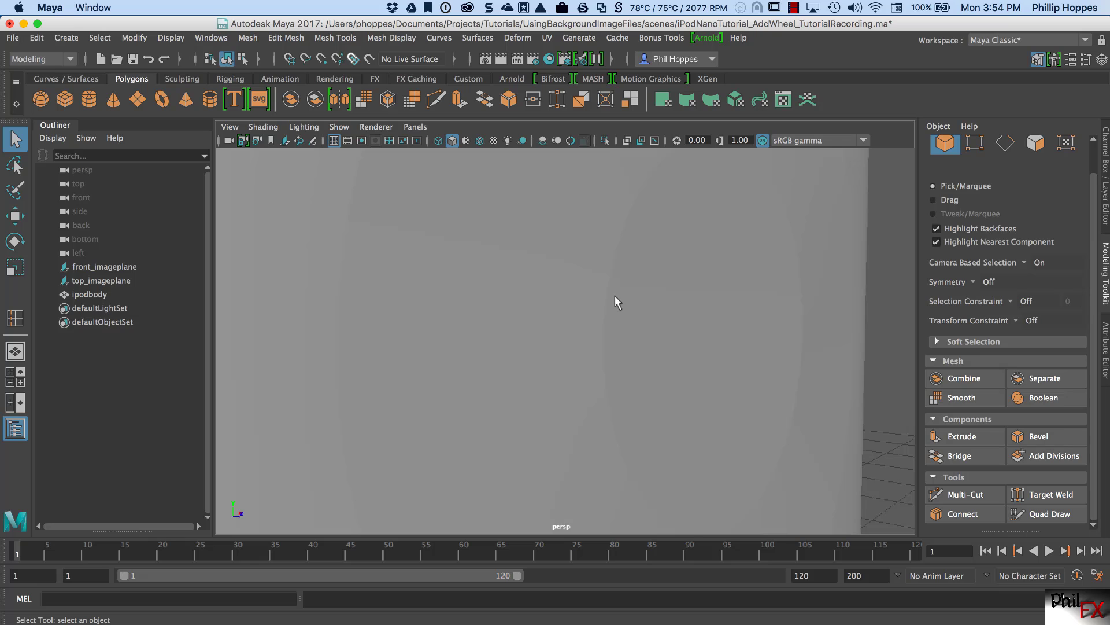
left_click_drag(640, 295, 670, 318, "alt")
right_click_drag(620, 319, 682, 287, "alt")
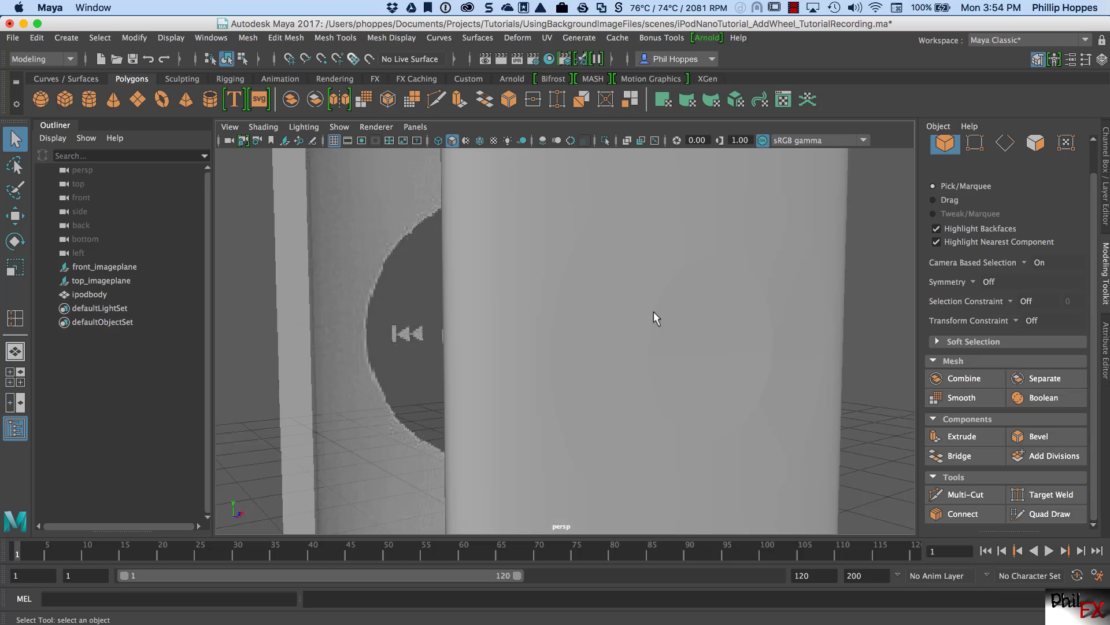
left_click_drag(726, 327, 646, 330, "alt")
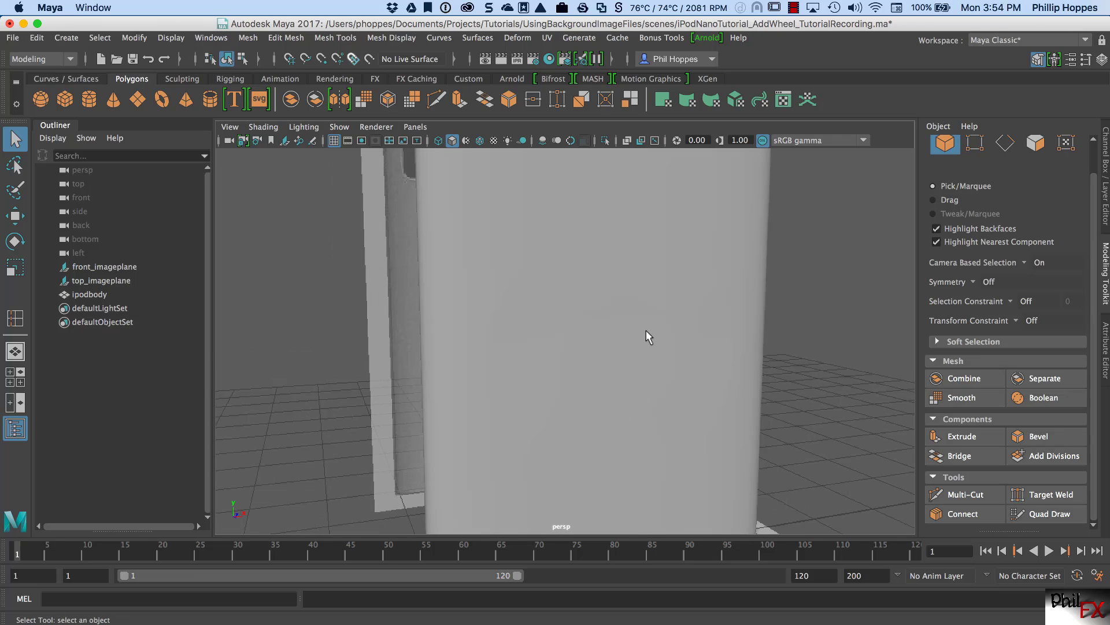
- Switch the body back to unsmoothed display and select the full middle ring of narrow faces along the wheel's outer circle
left_click(647, 331)
scroll(585, 312, "up", 3)
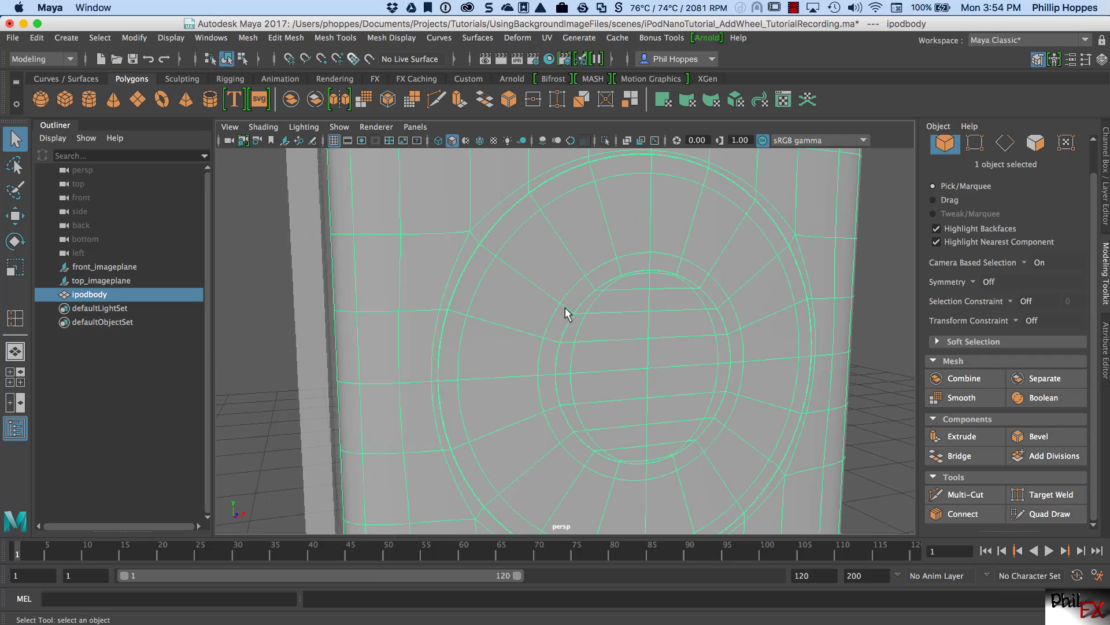
key("1")
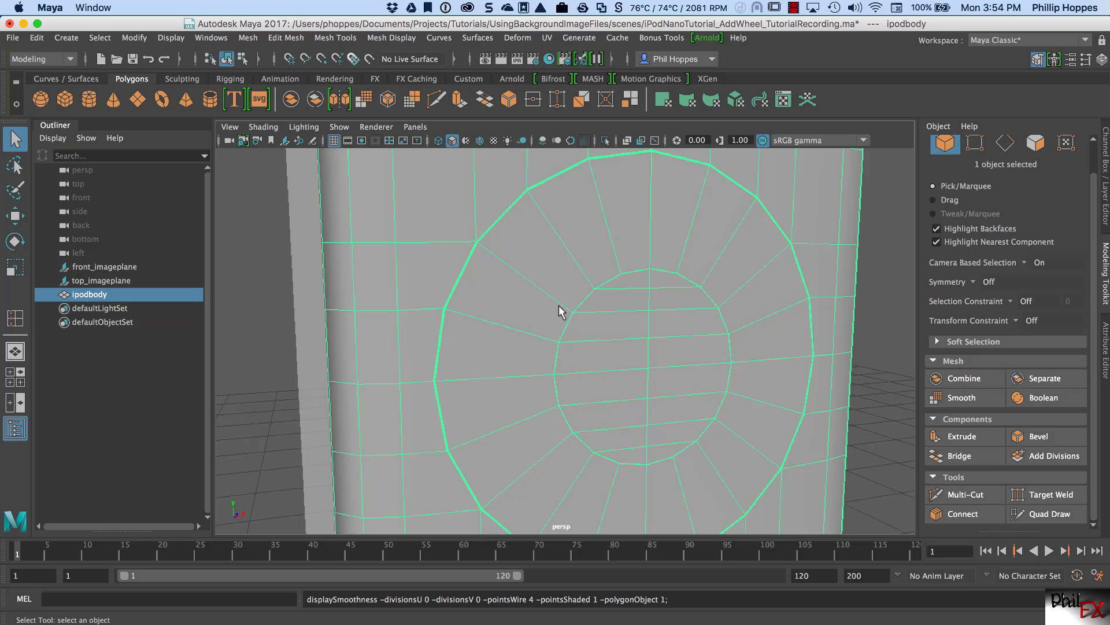
scroll(661, 286, "up", 5)
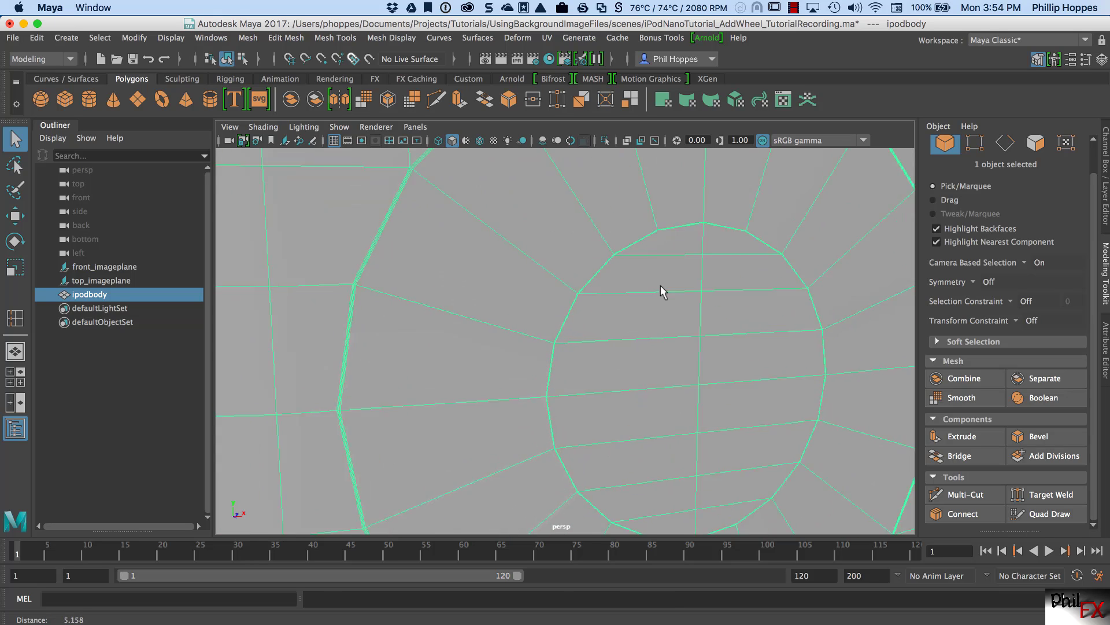
middle_click_drag(645, 290, 766, 346, "alt")
left_click_drag(766, 346, 611, 320, "alt")
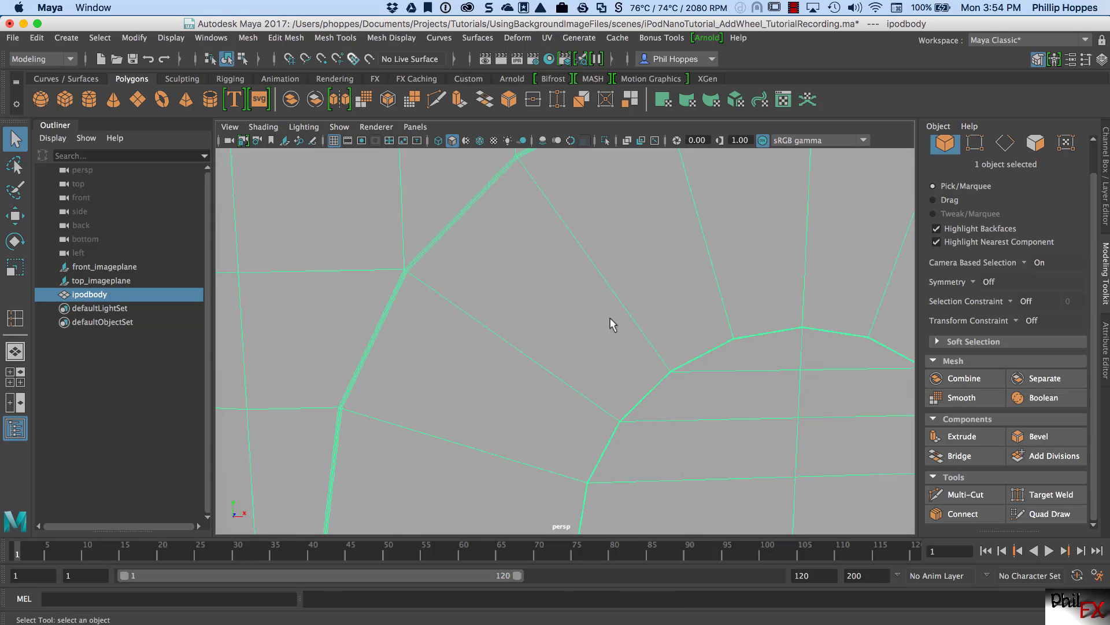
middle_click_drag(566, 286, 561, 251, "alt")
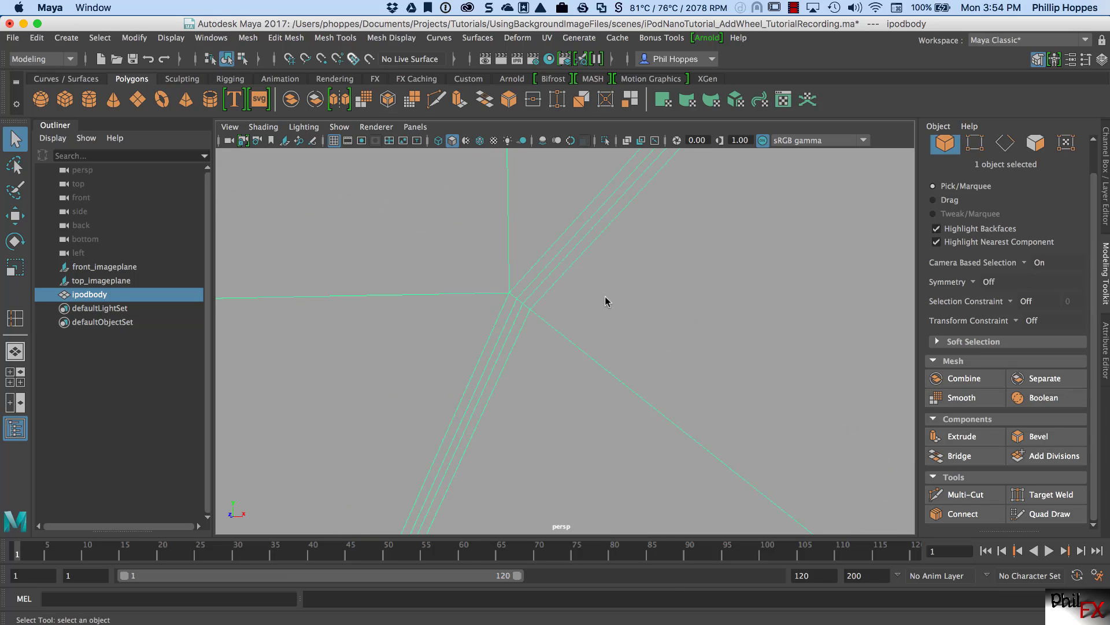
right_click_drag(605, 296, 602, 339)
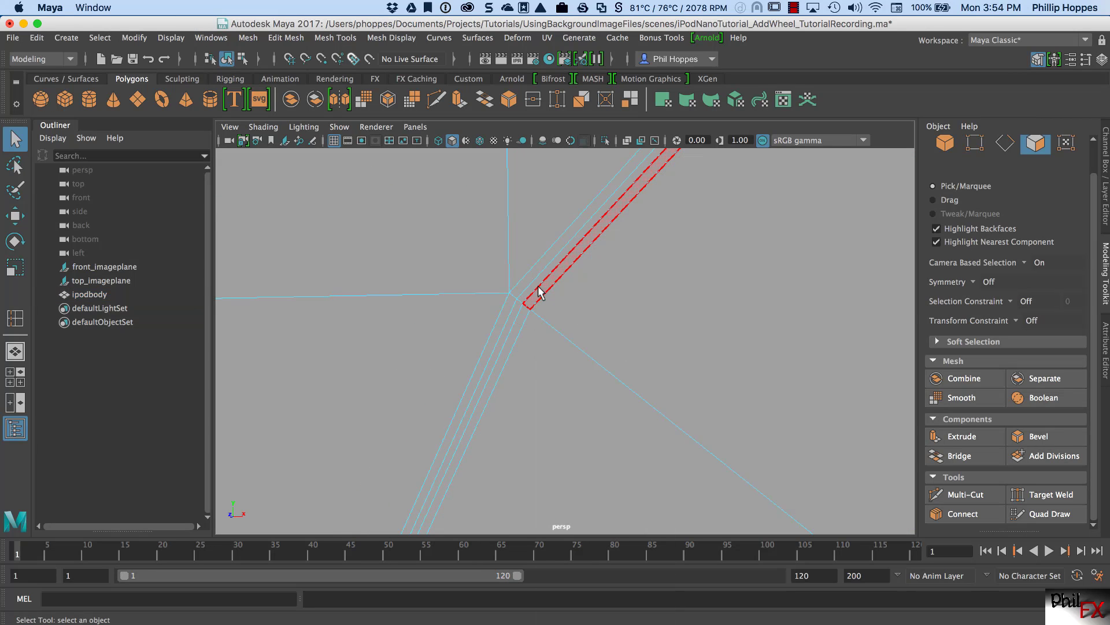
left_click(516, 313)
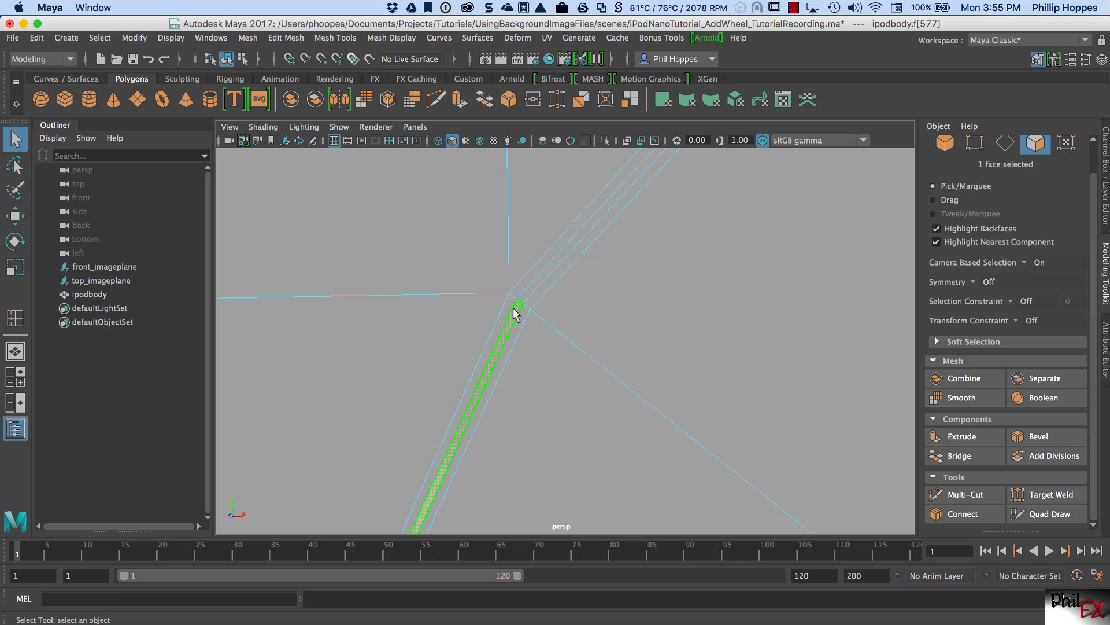
double_click(525, 300)
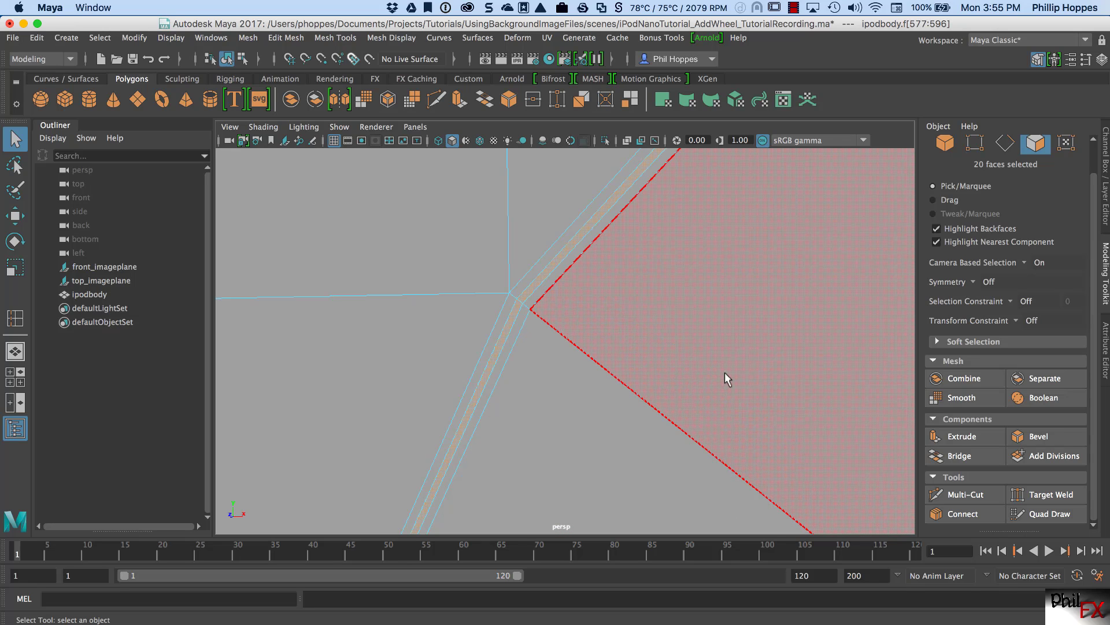
- Extrude the selected face ring slightly into the body, with a Local Translate Z of about -0.002
right_click_drag(724, 372, 461, 373, "alt")
middle_click_drag(590, 318, 637, 381, "alt")
right_click_drag(667, 374, 733, 356, "alt")
left_click_drag(660, 372, 652, 367, "alt")
middle_click_drag(614, 350, 695, 367, "alt")
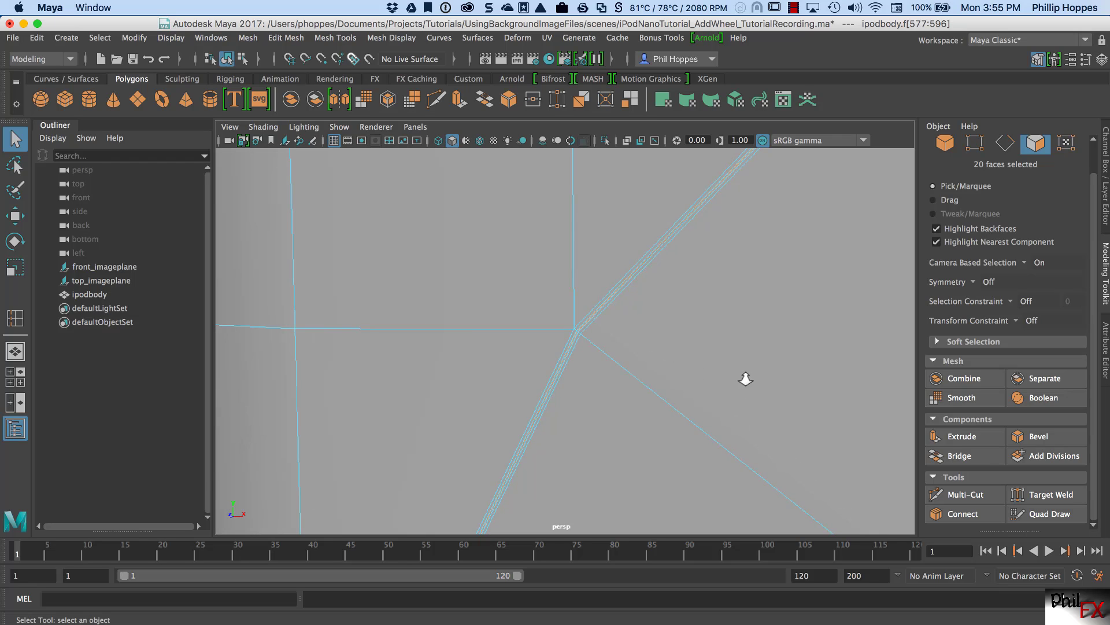
right_click_drag(746, 379, 658, 381, "alt")
left_click_drag(647, 384, 622, 379, "alt")
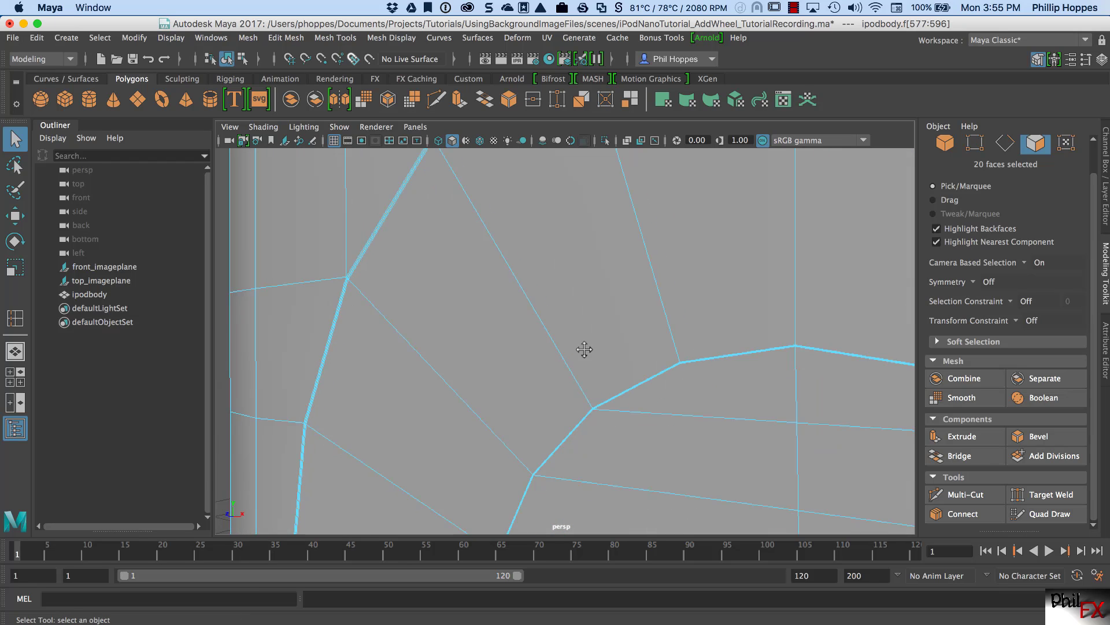
middle_click_drag(585, 349, 714, 375, "alt")
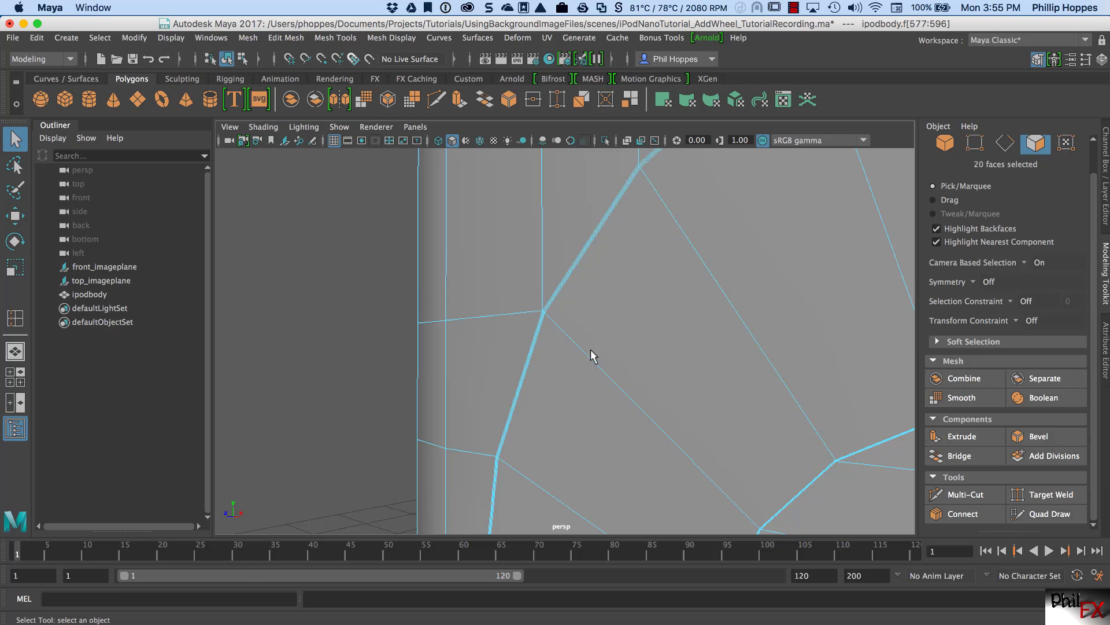
left_click_drag(590, 350, 590, 356, "alt")
mouse_move(565, 354)
right_mouse_down("alt")
mouse_move(692, 345)
mouse_move(547, 354)
right_mouse_up("alt")
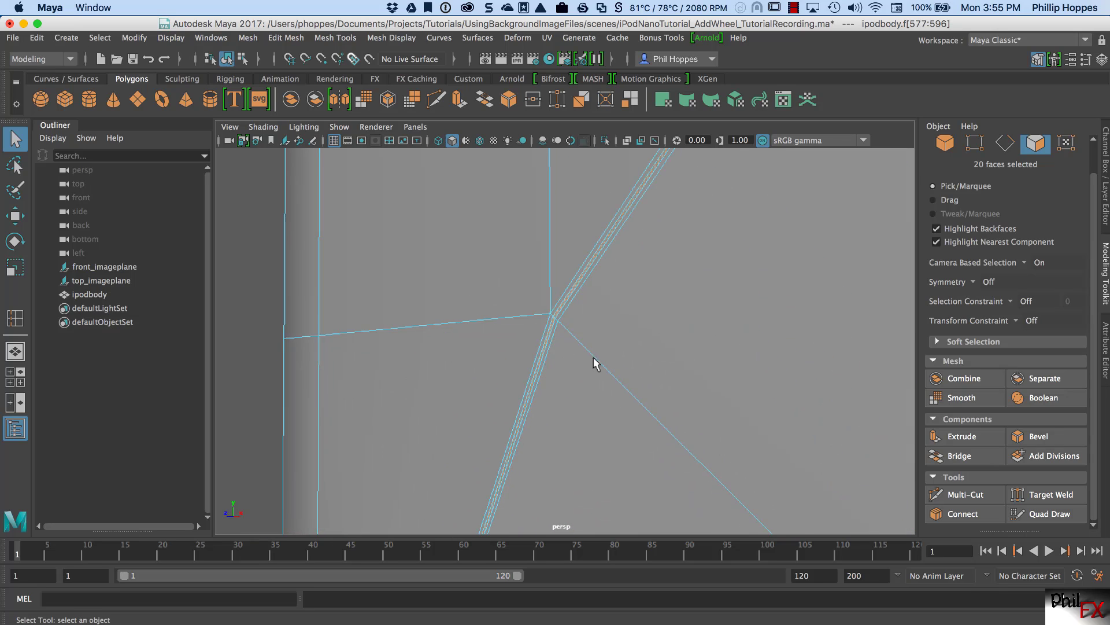
left_click(457, 103)
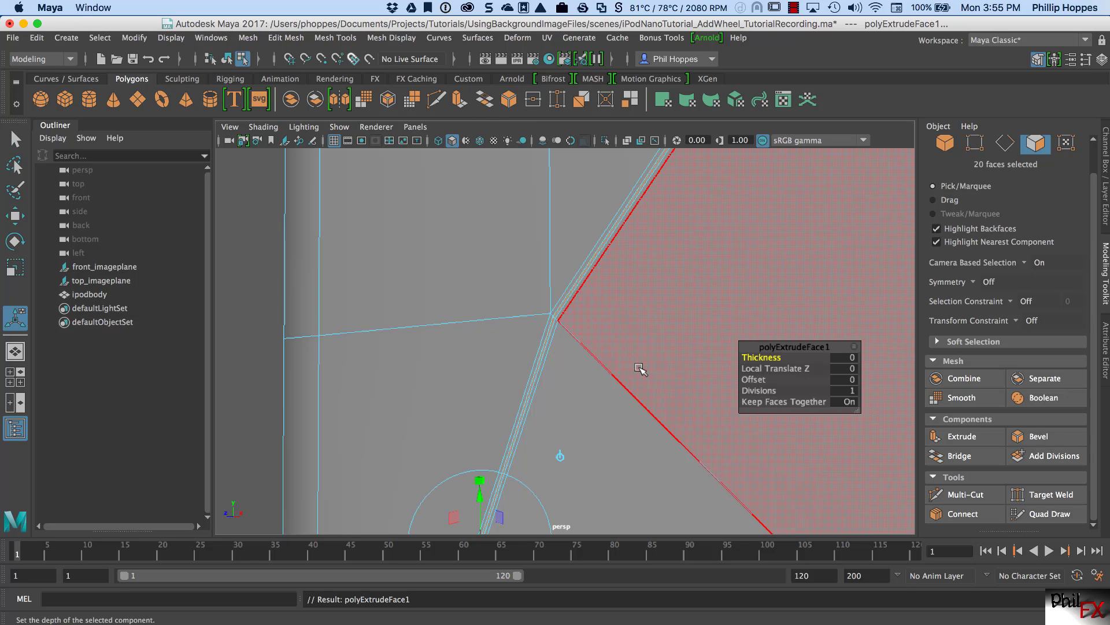
left_click_drag(635, 370, 596, 338, "alt")
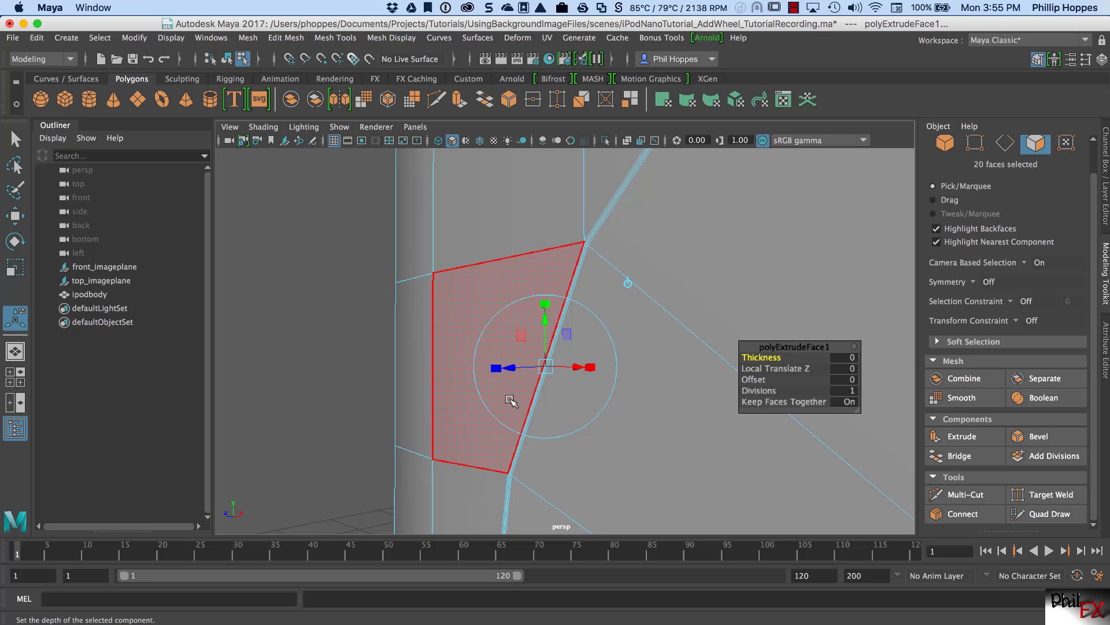
right_click_drag(511, 401, 601, 383, "alt")
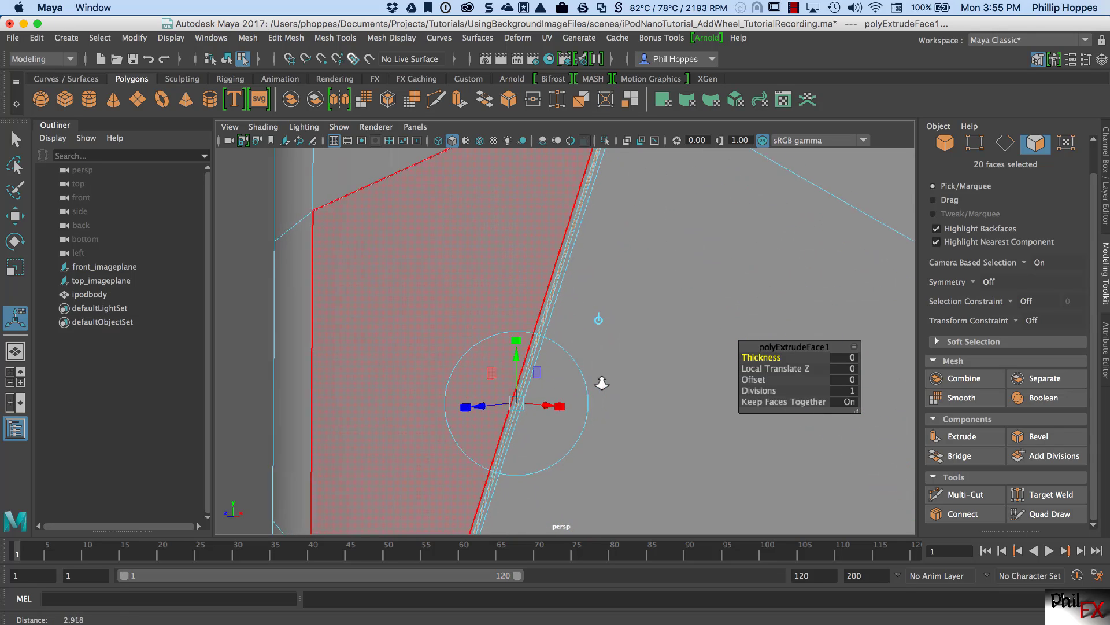
left_click_drag(480, 414, 483, 415)
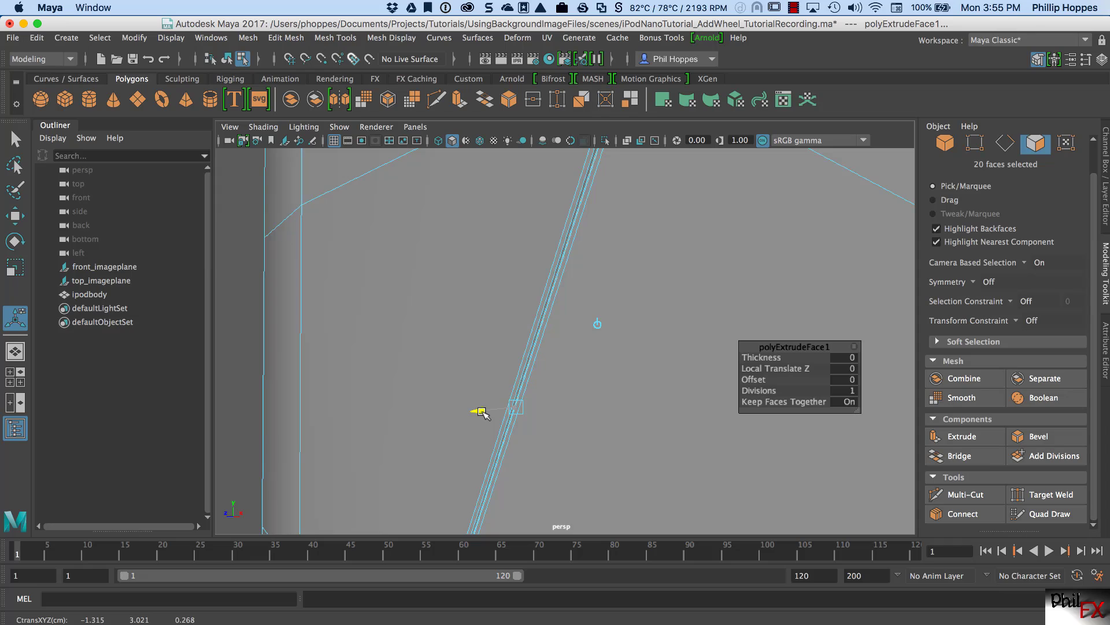
left_click_drag(484, 413, 484, 413)
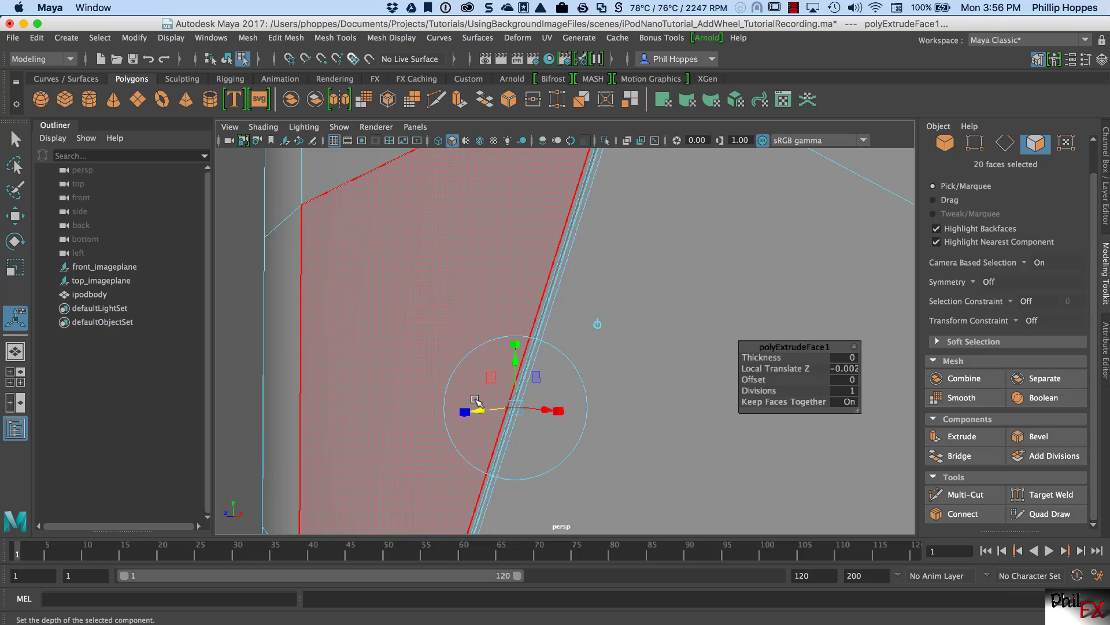
- Extrude the same face ring a second time, with a Local Translate Z of about -0.003
key("ctrl+e")
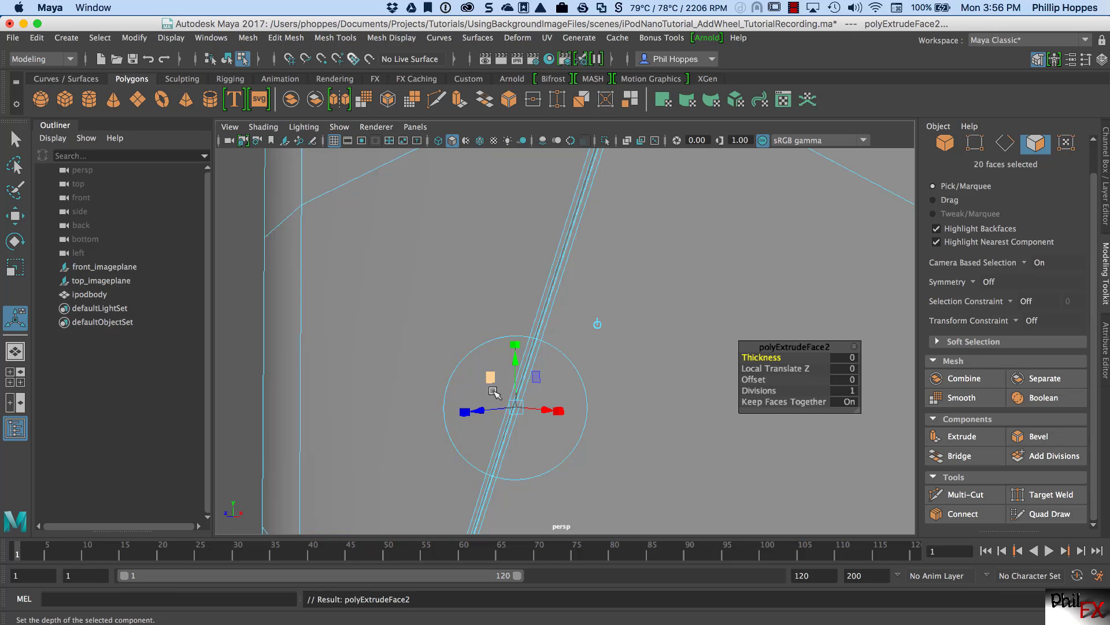
left_click_drag(484, 413, 484, 412)
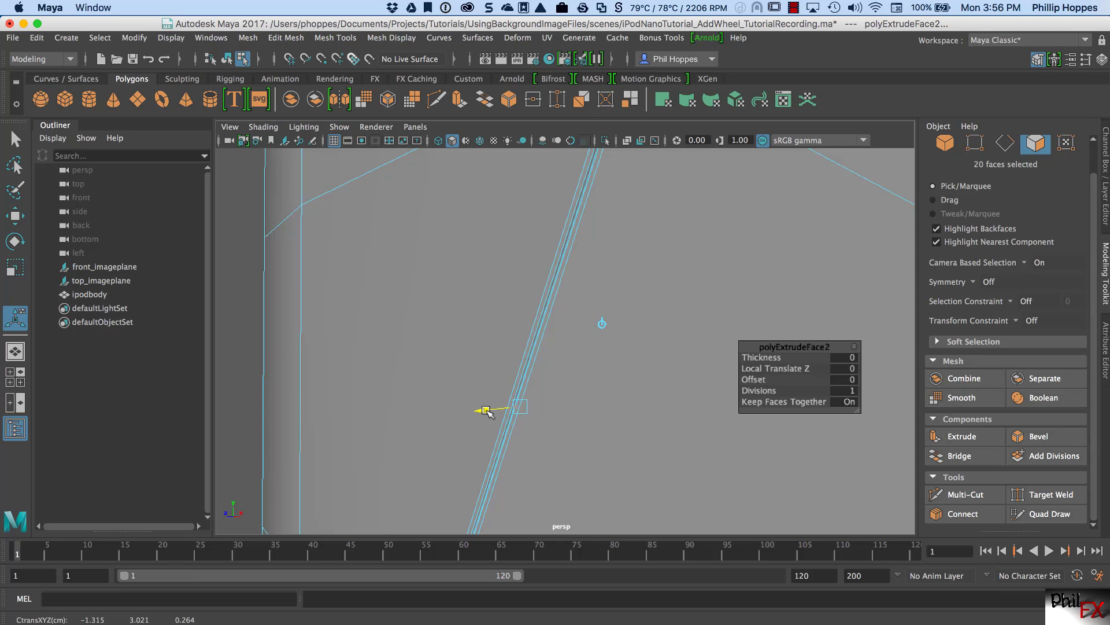
left_click_drag(486, 412, 485, 411)
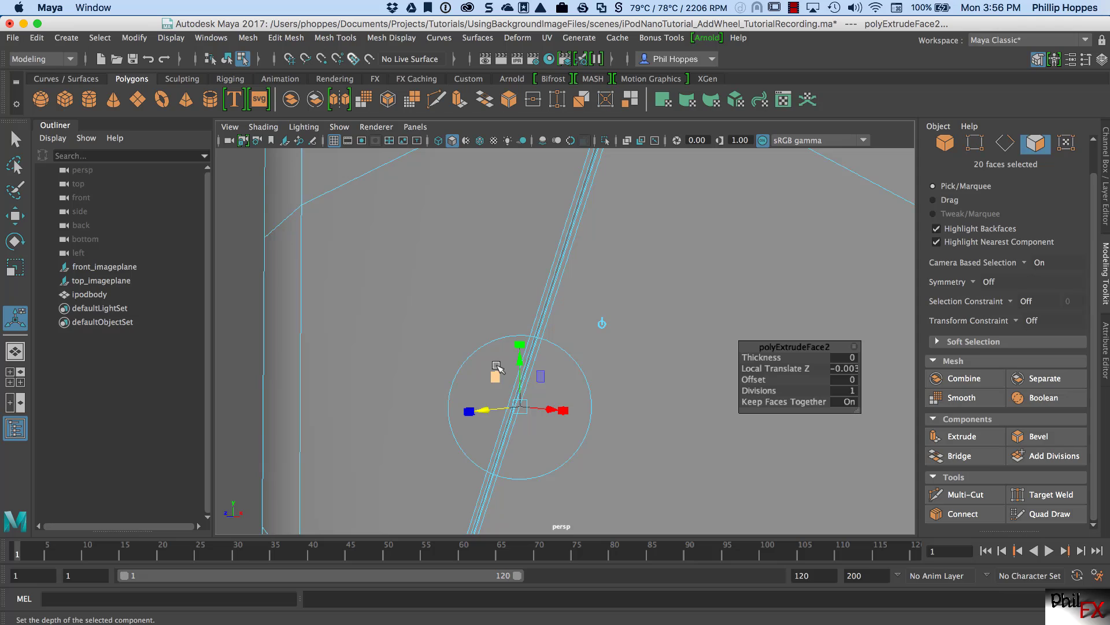
- Extrude the face ring a third time, with a Local Translate Z of about -0.002, and leave the Extrude tool
key("ctrl+e")
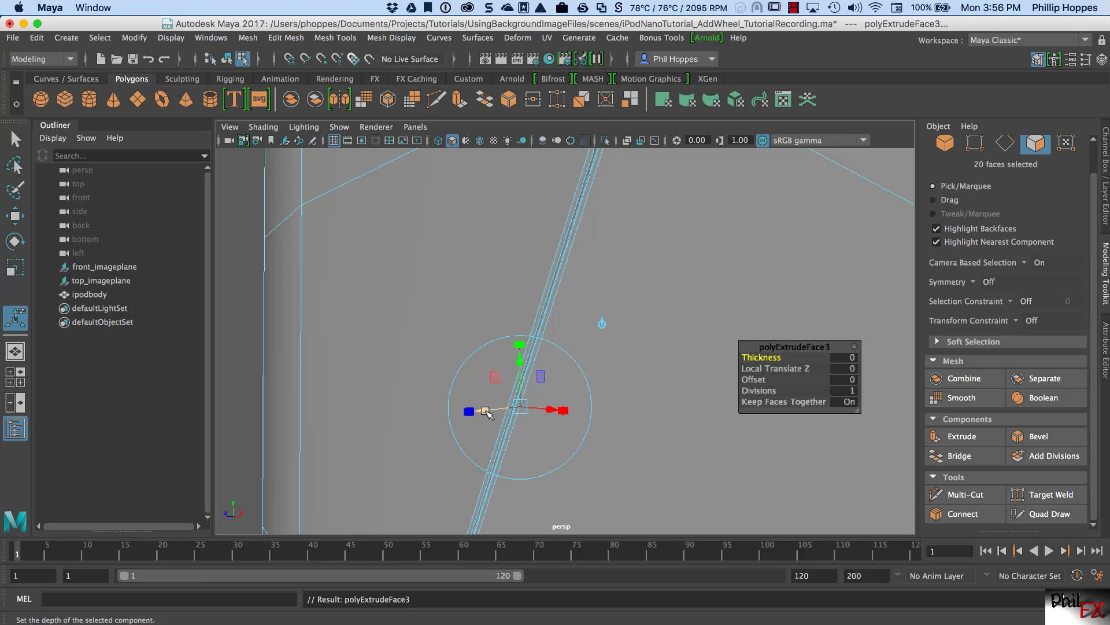
left_click_drag(485, 412, 490, 412)
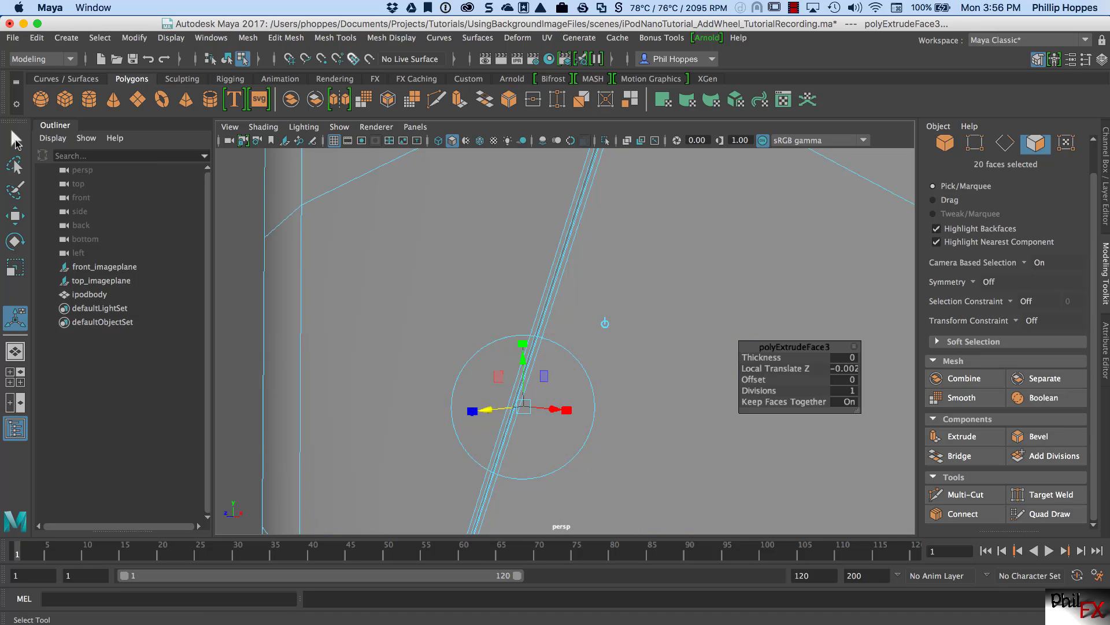
left_click(15, 140)
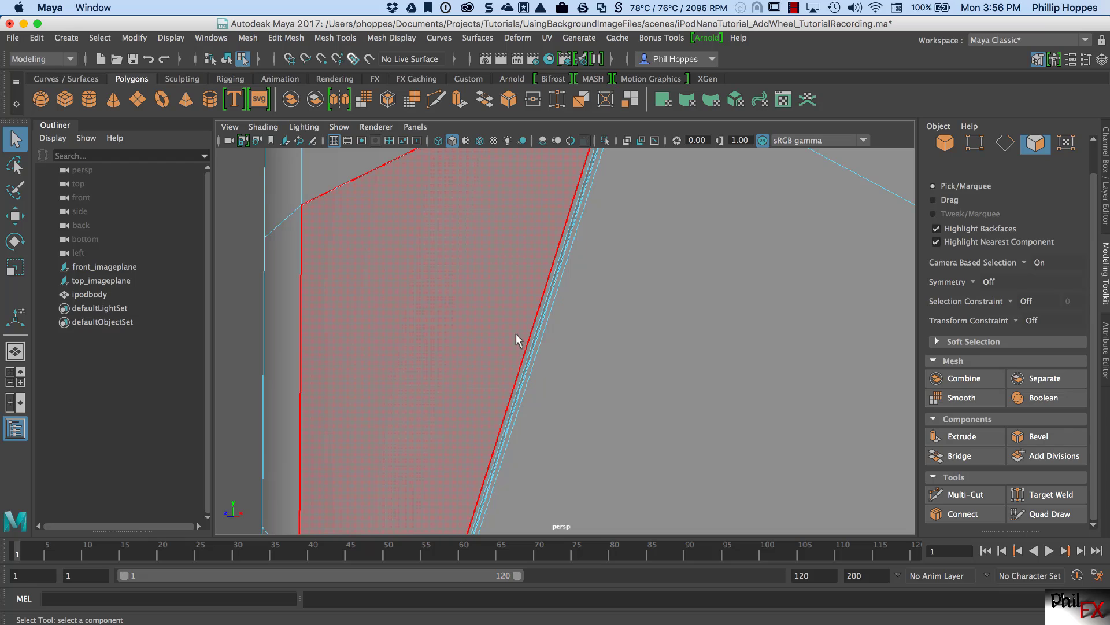
- Examine the extruded groove along the wheel's outer circle from several angles
scroll(671, 347, "down", 10)
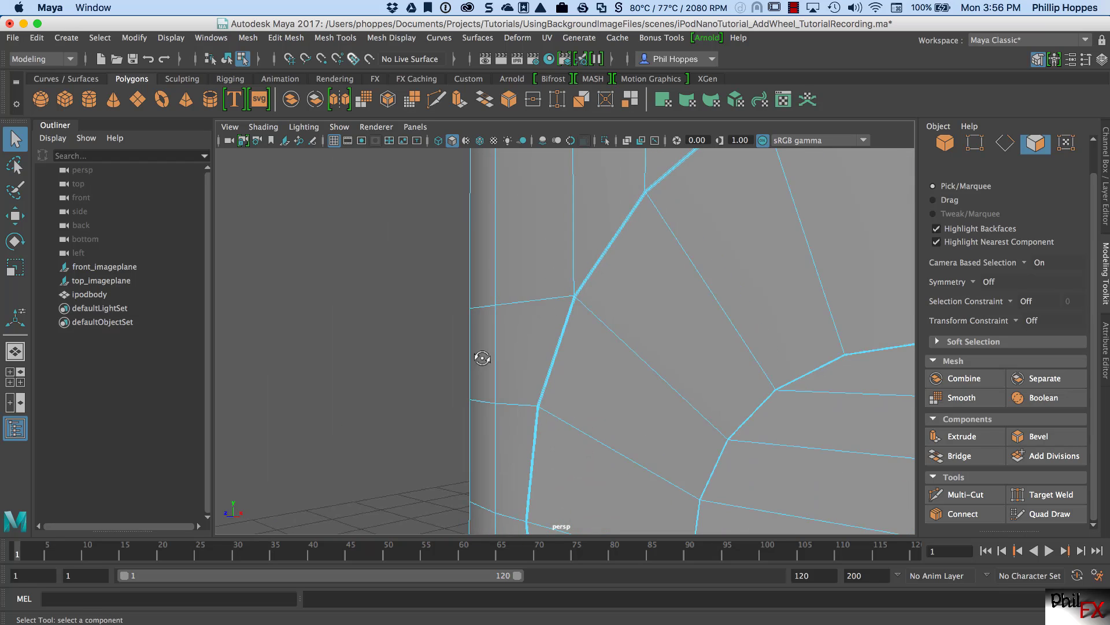
left_click_drag(483, 357, 521, 358, "alt")
middle_click_drag(760, 362, 496, 351, "alt")
left_click_drag(381, 353, 567, 354, "alt")
left_click_drag(778, 345, 574, 347, "alt")
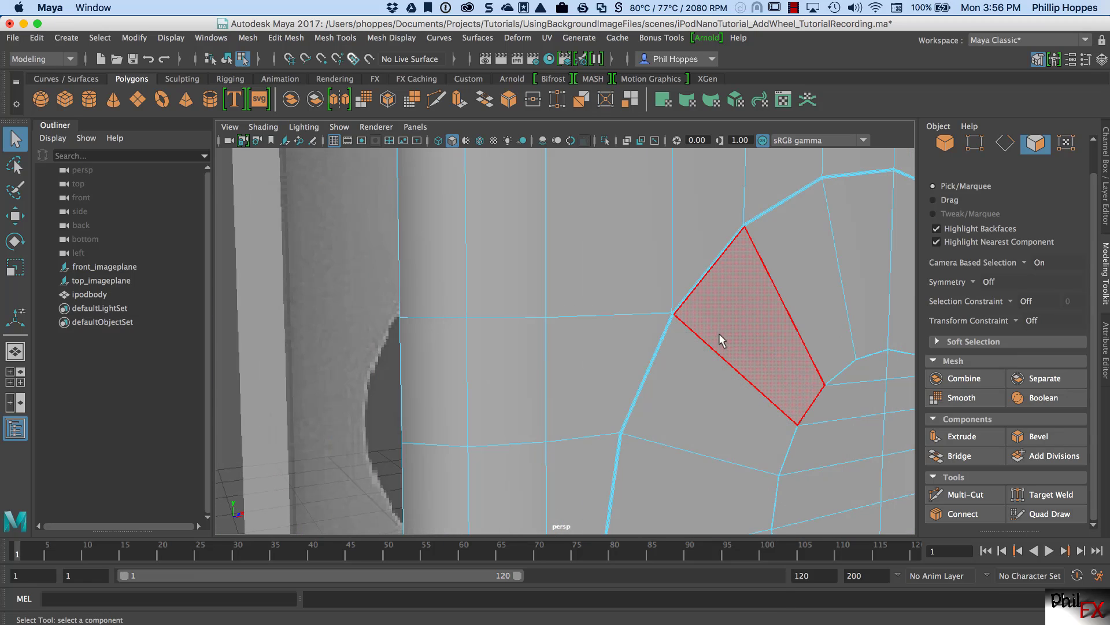
- Switch from face to object selection, display the iPod body as a smoothed preview, and clear the selection
right_click_drag(720, 300, 774, 281)
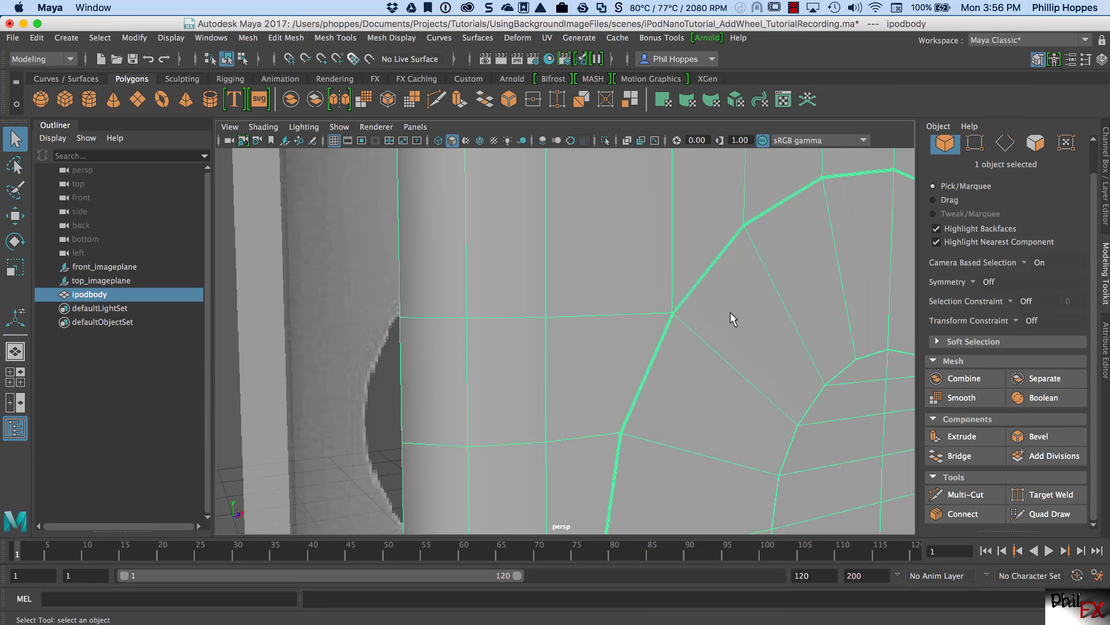
key("3")
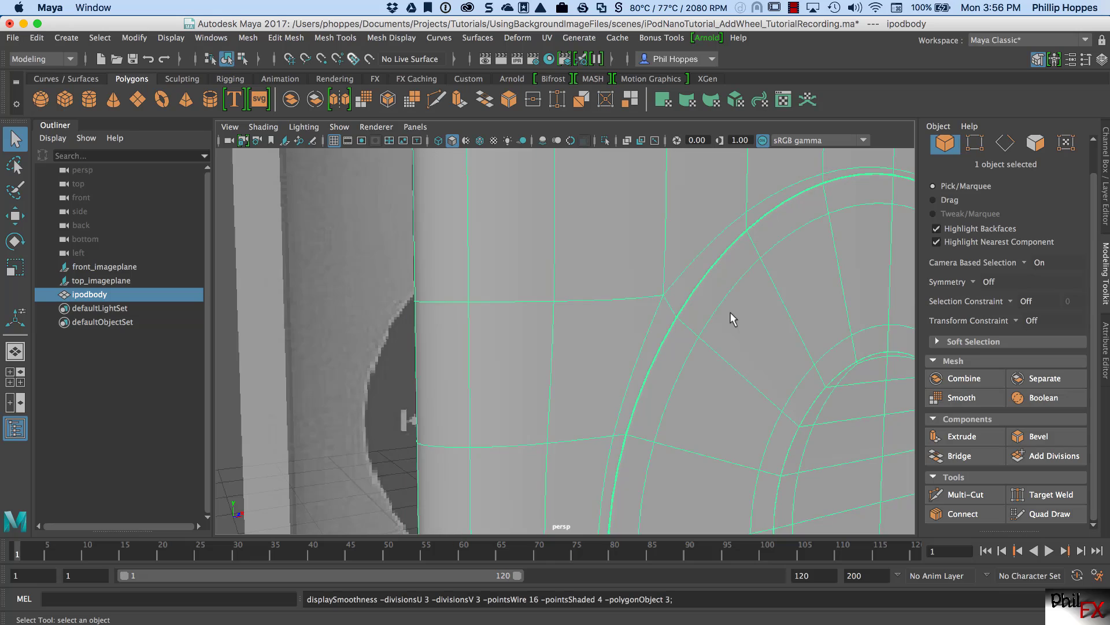
left_click(354, 240)
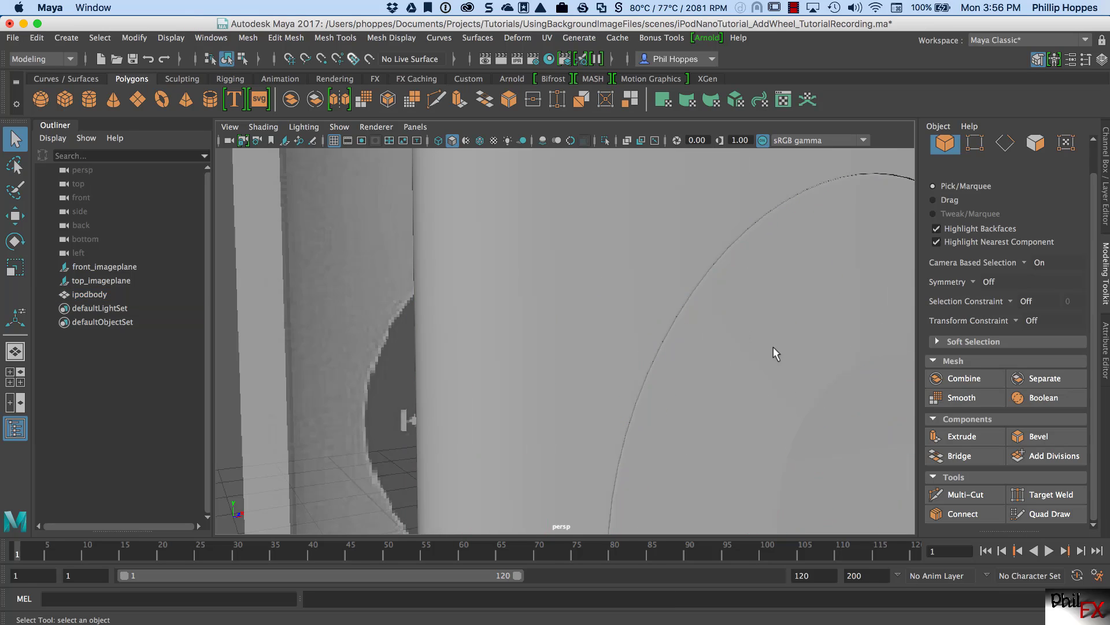
- Examine the smoothed groove on the wheel's outer circle up close, including the supporting edges beside it
left_click_drag(774, 350, 593, 347, "alt")
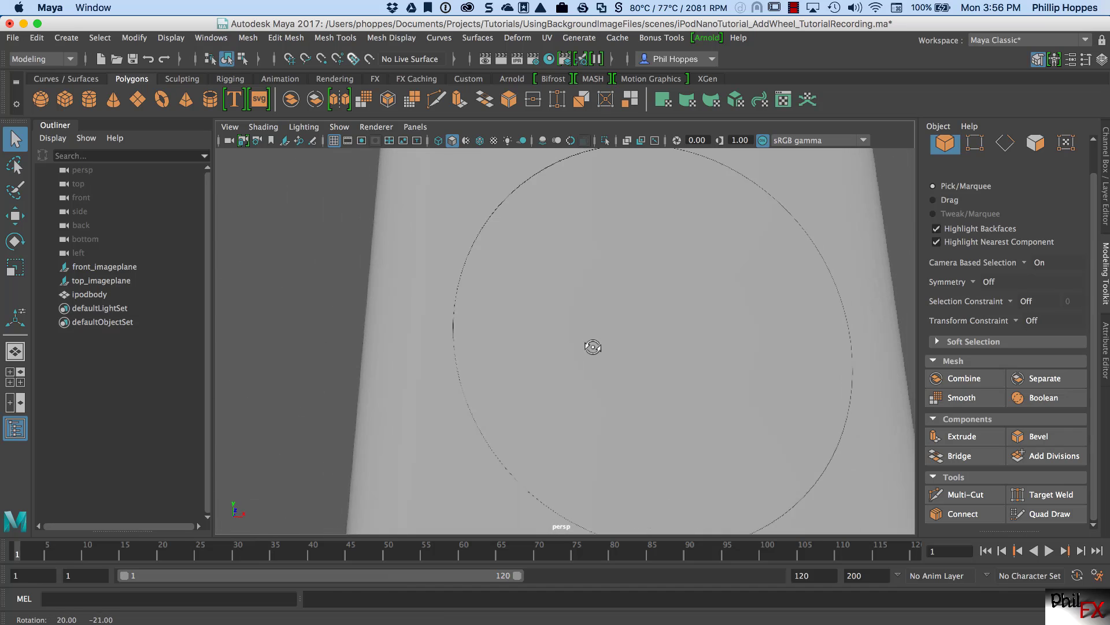
right_click_drag(506, 324, 540, 268, "alt")
left_click_drag(397, 269, 409, 268, "alt")
right_click_drag(488, 289, 521, 284, "alt")
right_click_drag(454, 275, 476, 275, "alt")
middle_click_drag(465, 270, 505, 318, "alt")
right_click_drag(491, 314, 568, 297, "alt")
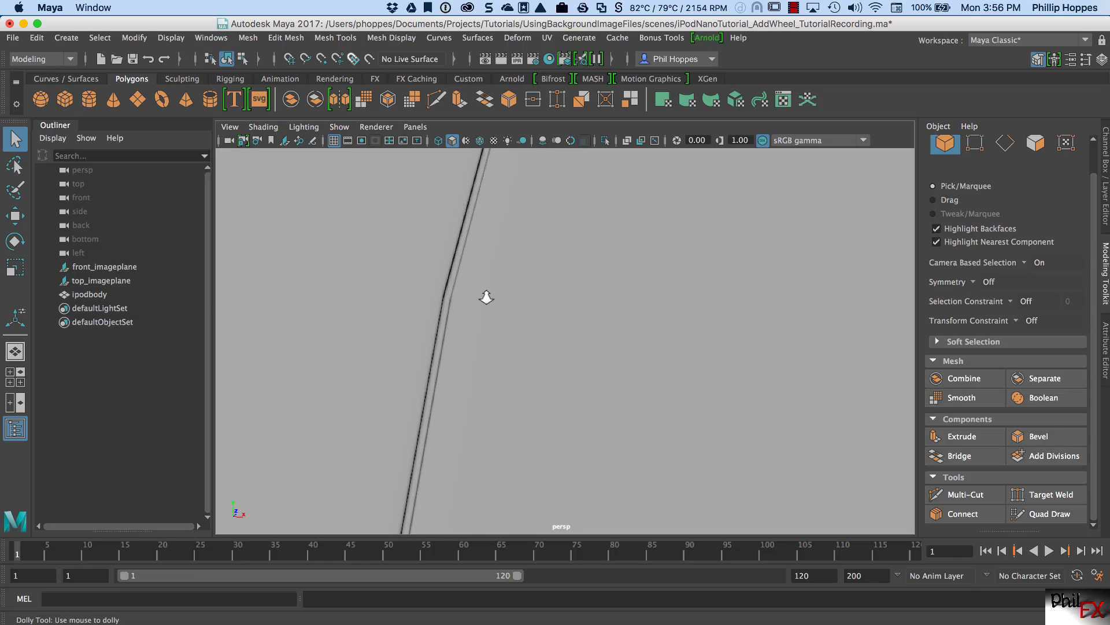
right_click_drag(486, 297, 516, 294, "alt")
left_click_drag(481, 290, 494, 291, "alt")
right_click_drag(492, 298, 539, 302, "alt")
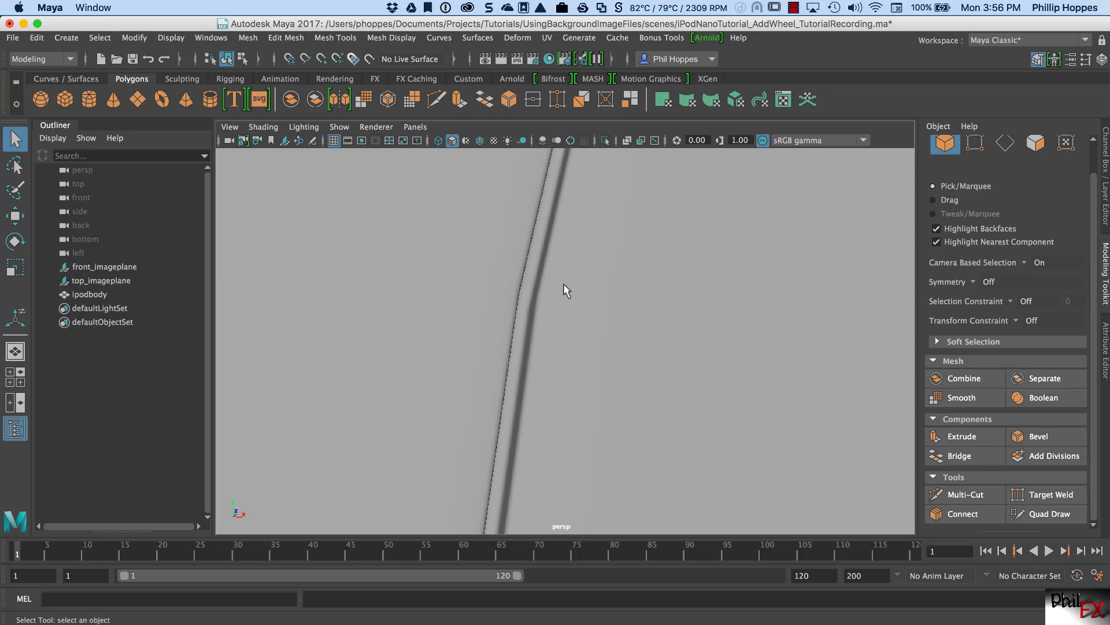
left_click(558, 265)
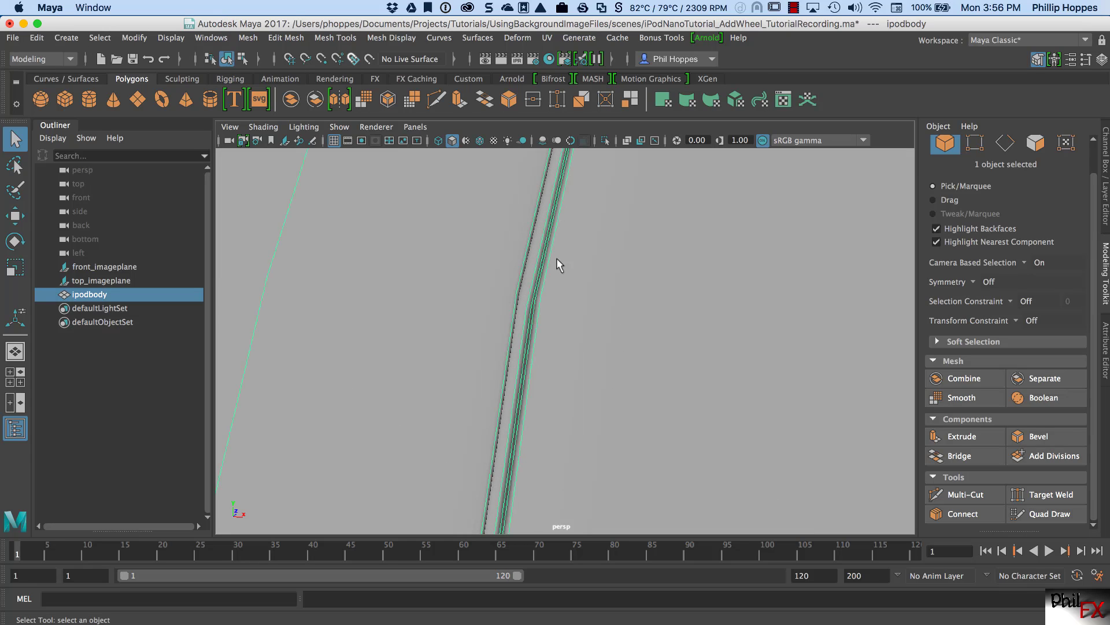
right_click_drag(557, 259, 561, 225)
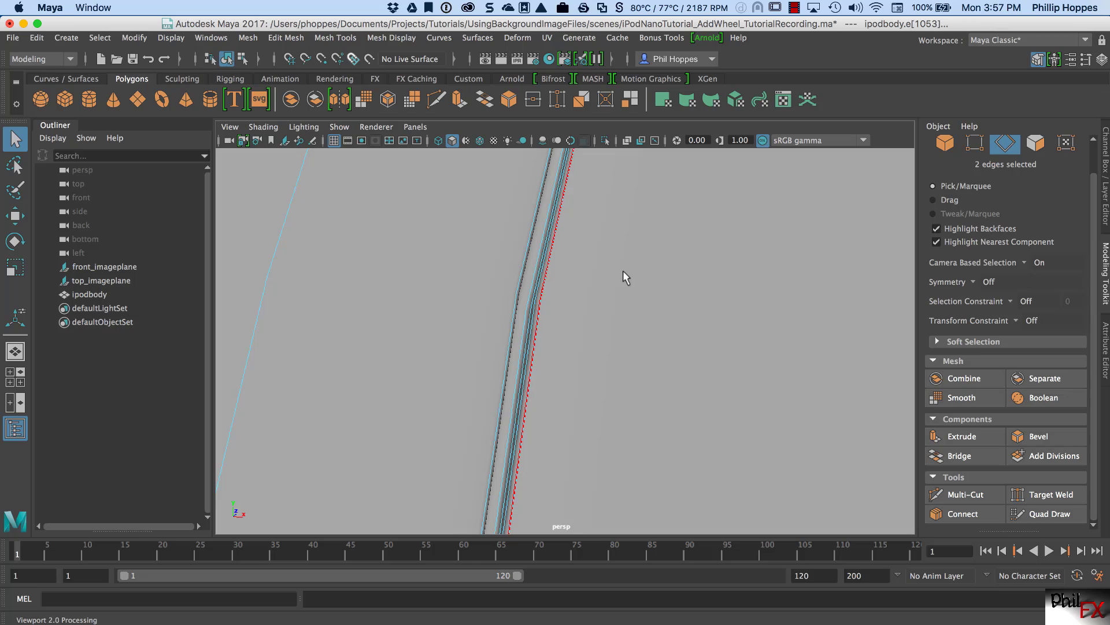
- Return the body to its unsmoothed display and frame the wheel's inner circle
right_click_drag(669, 275, 599, 280, "alt")
left_click_drag(598, 280, 605, 320, "alt")
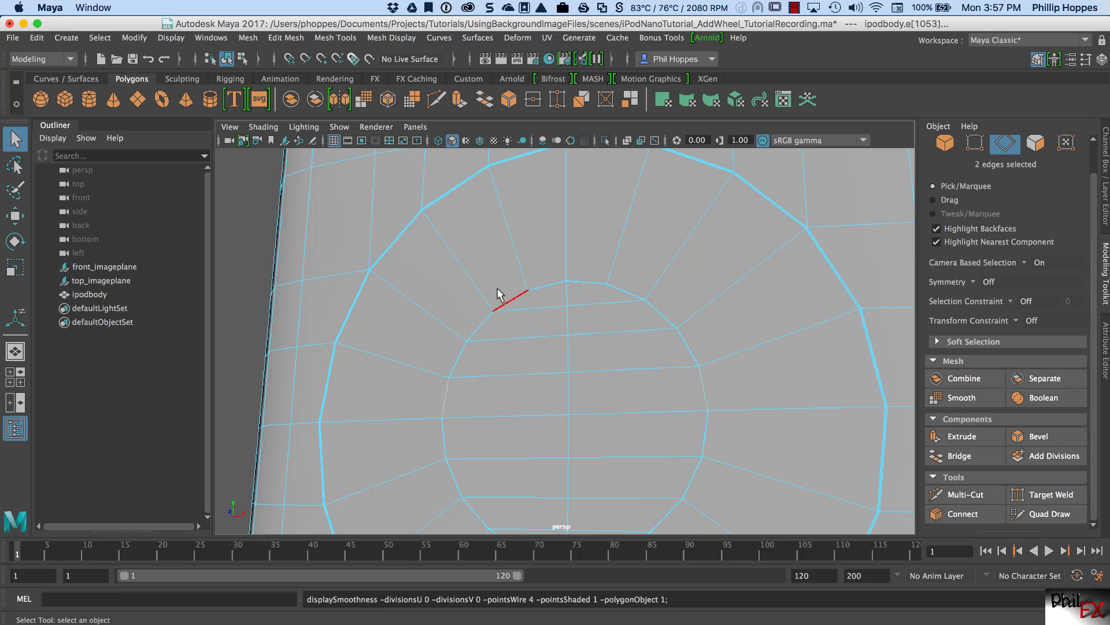
key("1")
- Select the complete narrow face ring running along the wheel's inner circle
right_click_drag(462, 328, 615, 314, "alt")
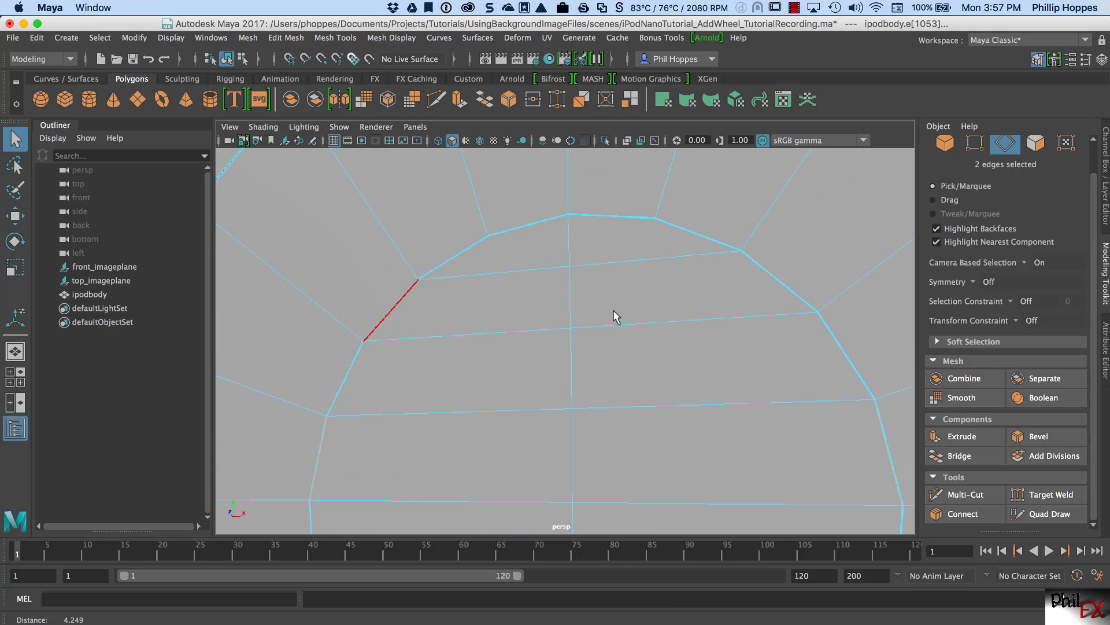
middle_click_drag(514, 311, 591, 293, "alt")
right_click_drag(591, 293, 682, 305, "alt")
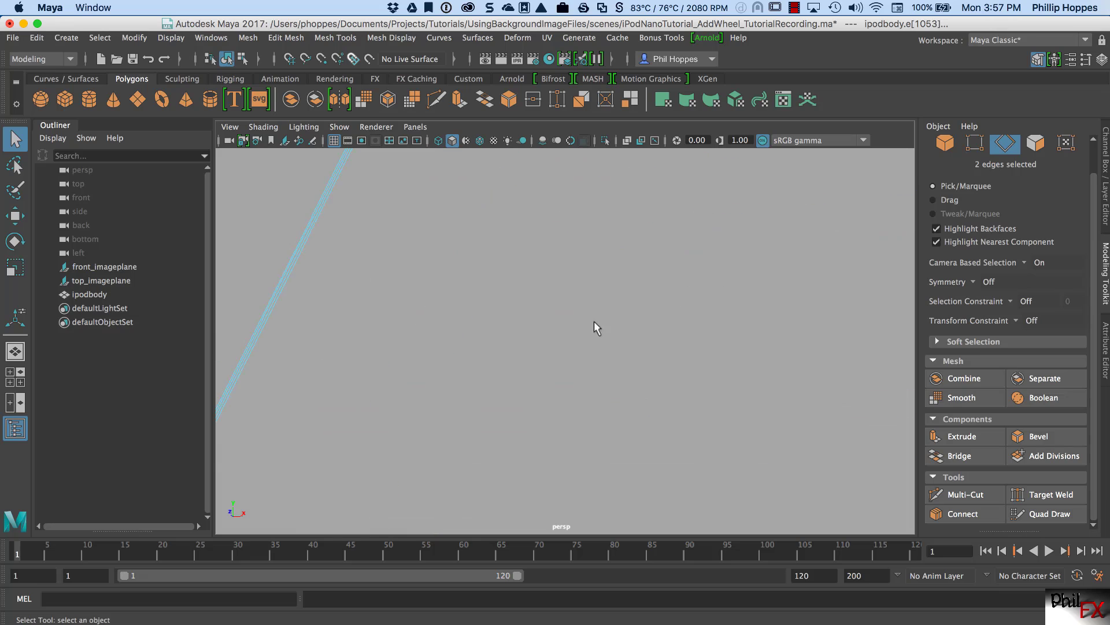
middle_click_drag(472, 342, 507, 312, "alt")
right_click_drag(493, 316, 528, 312, "alt")
middle_click_drag(501, 173, 506, 281, "alt")
mouse_move(480, 318)
right_mouse_down("alt")
mouse_move(492, 317)
mouse_move(476, 292)
mouse_move(480, 259)
mouse_move(469, 327)
right_mouse_up("alt")
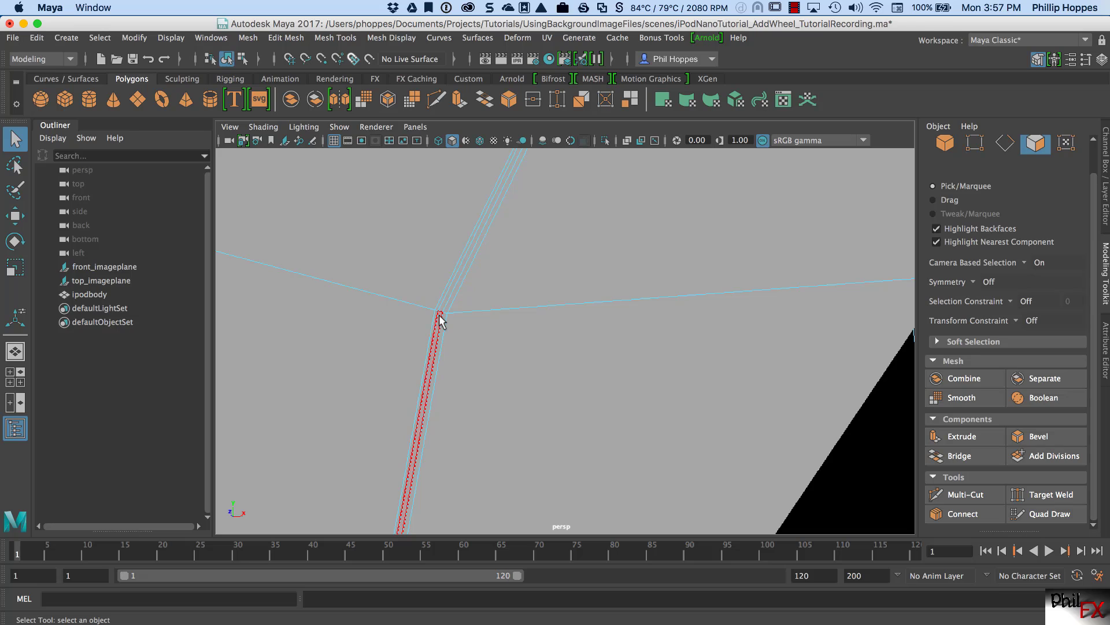
left_click(439, 318)
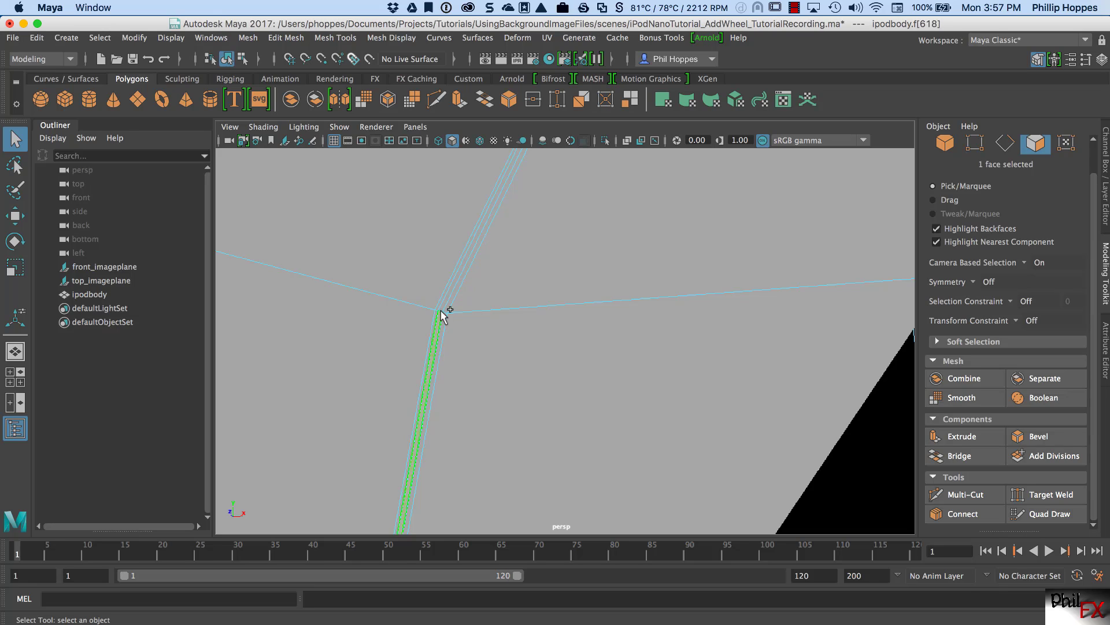
double_click(443, 306)
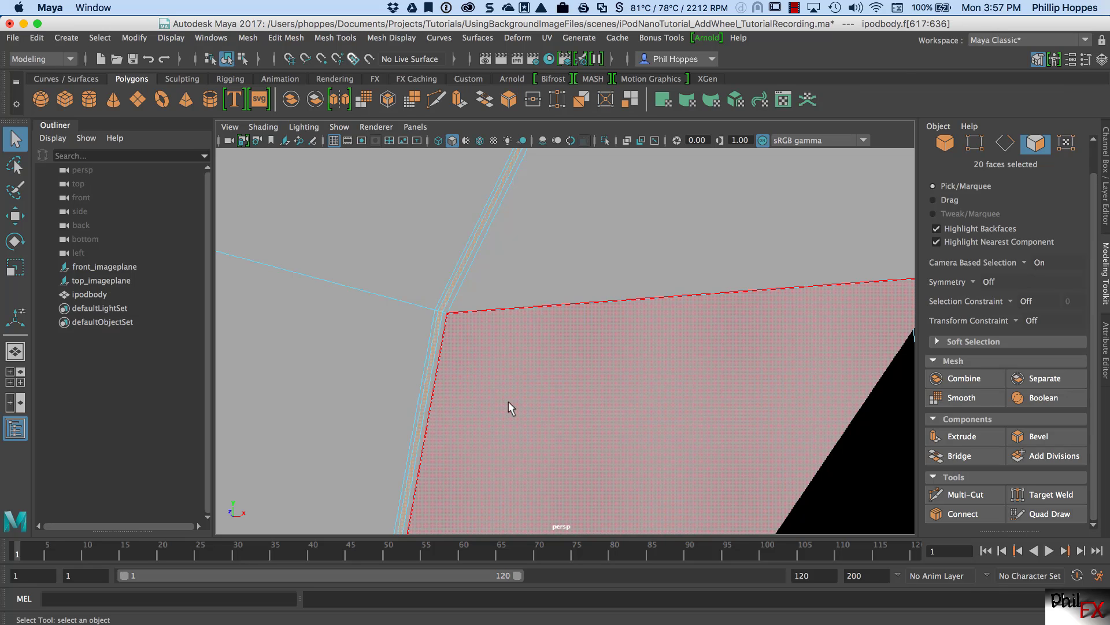
- Extrude the inner circle's face ring very slightly into the body with a negative Local Translate Z
right_click_drag(508, 401, 532, 383, "alt")
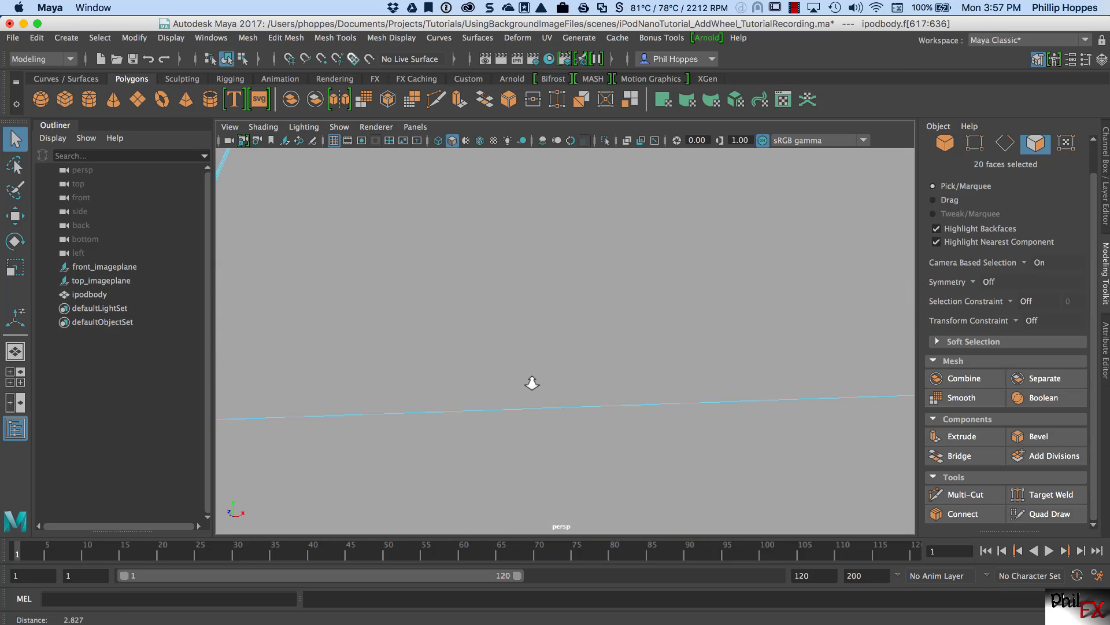
mouse_move(532, 382)
middle_mouse_down("alt")
mouse_move(433, 380)
mouse_move(453, 371)
mouse_move(491, 389)
mouse_move(488, 374)
mouse_move(537, 374)
middle_mouse_up("alt")
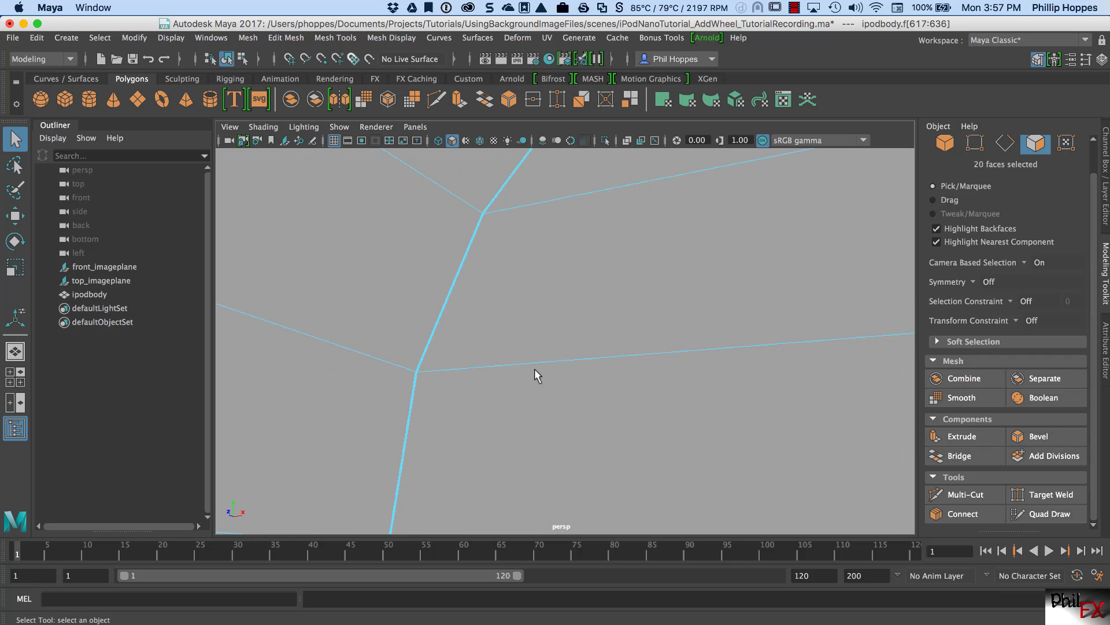
left_click(458, 101)
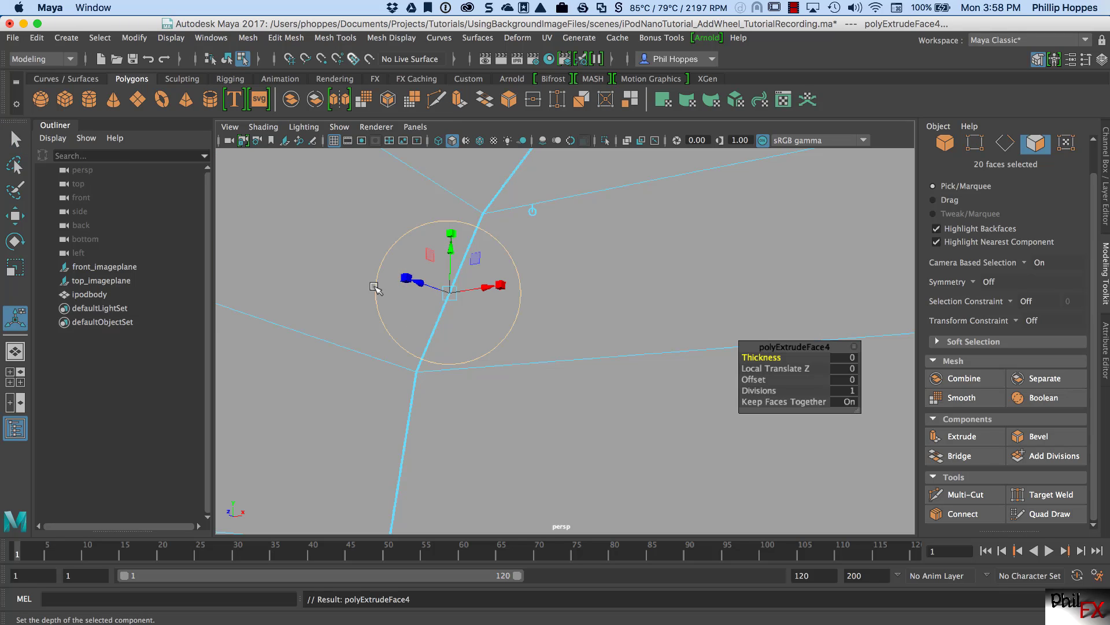
right_click_drag(566, 369, 457, 377, "alt")
left_click_drag(535, 374, 464, 376, "alt")
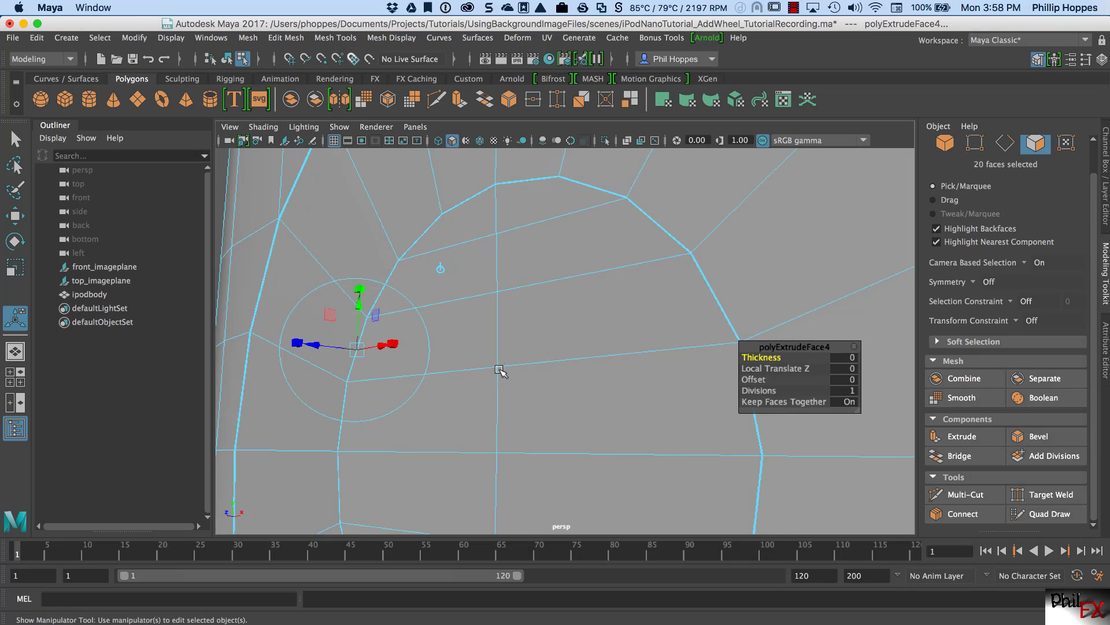
middle_click_drag(499, 371, 614, 406, "alt")
right_click_drag(469, 425, 560, 414, "alt")
middle_click_drag(467, 480, 478, 441, "alt")
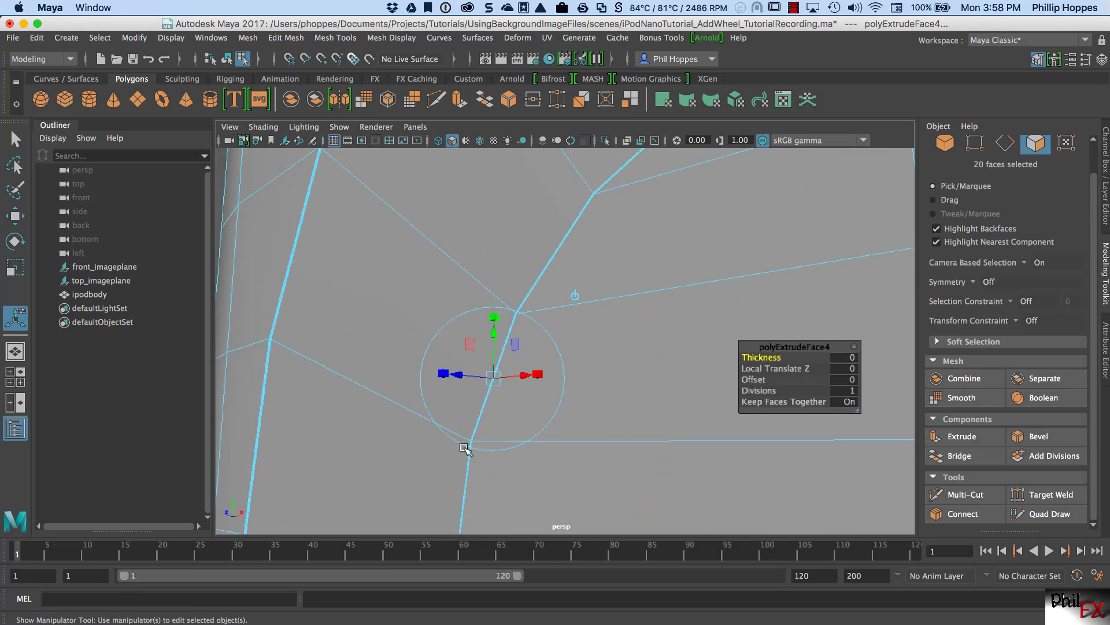
right_click_drag(466, 448, 526, 434, "alt")
middle_click_drag(461, 457, 540, 392, "alt")
right_click_drag(478, 439, 549, 410, "alt")
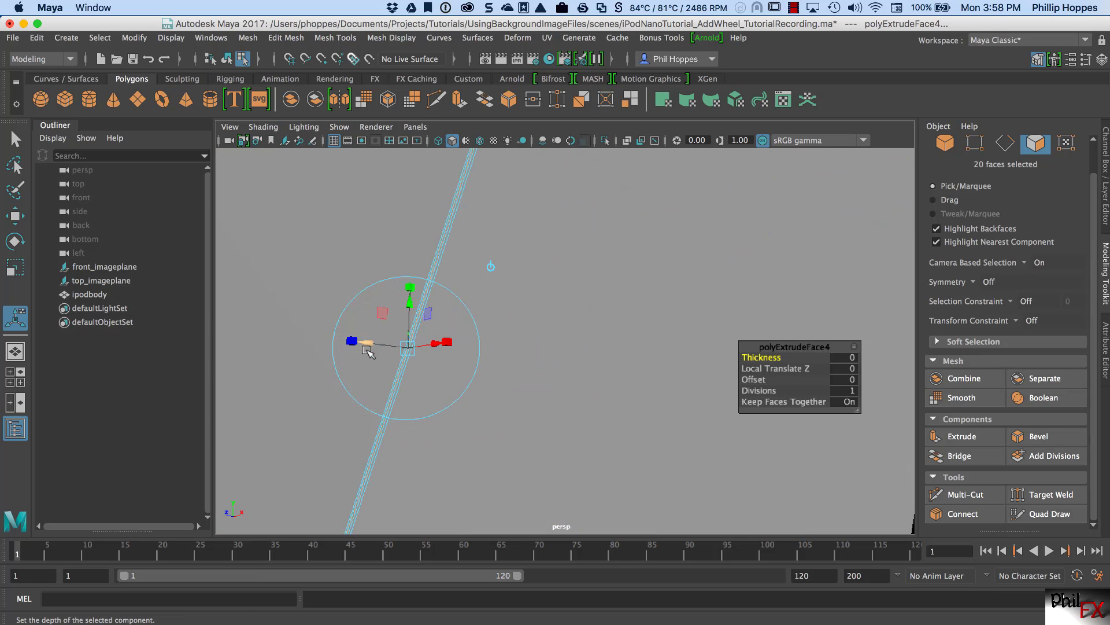
left_click_drag(368, 346, 368, 347)
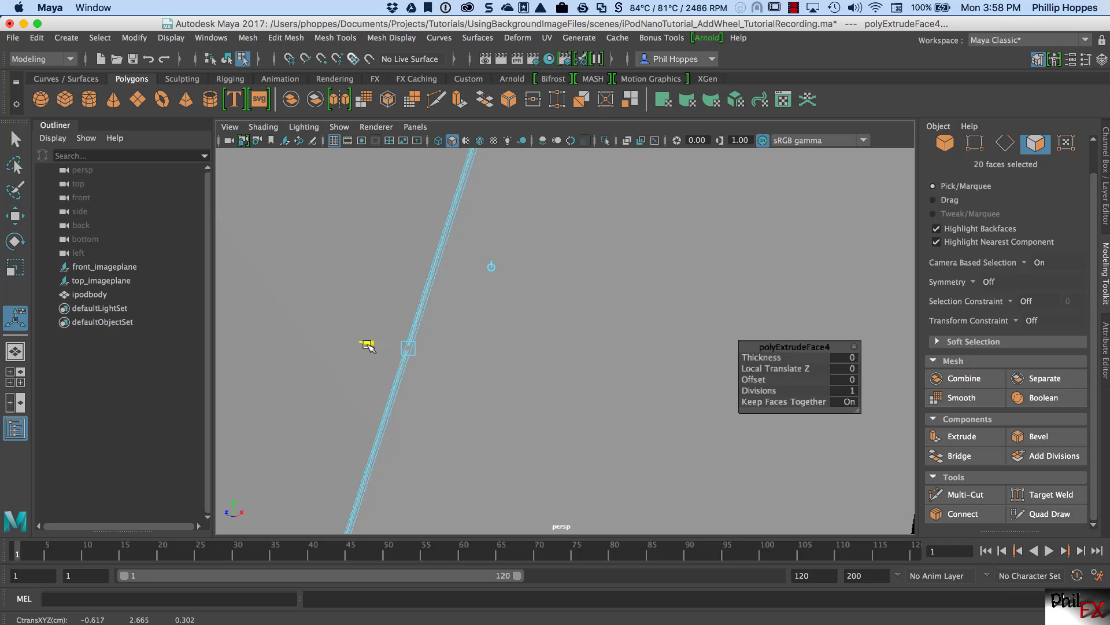
left_click_drag(369, 346, 368, 345)
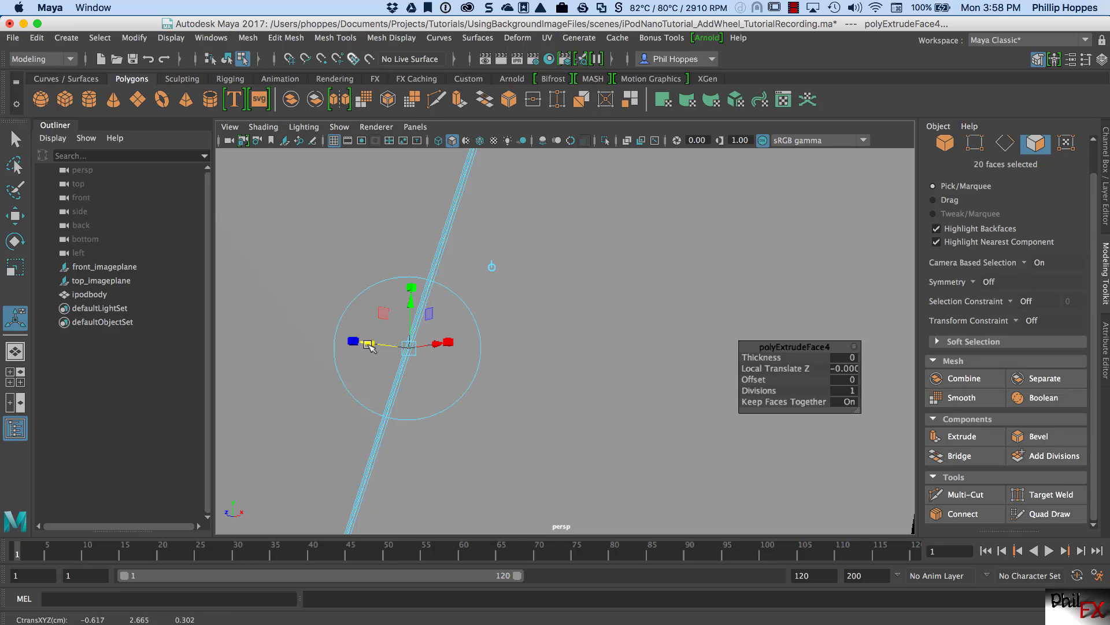
- Extrude the inner face ring two more times slightly into the body, and leave the Extrude tool
key("ctrl+e")
left_click_drag(368, 346, 371, 351)
key("ctrl+e")
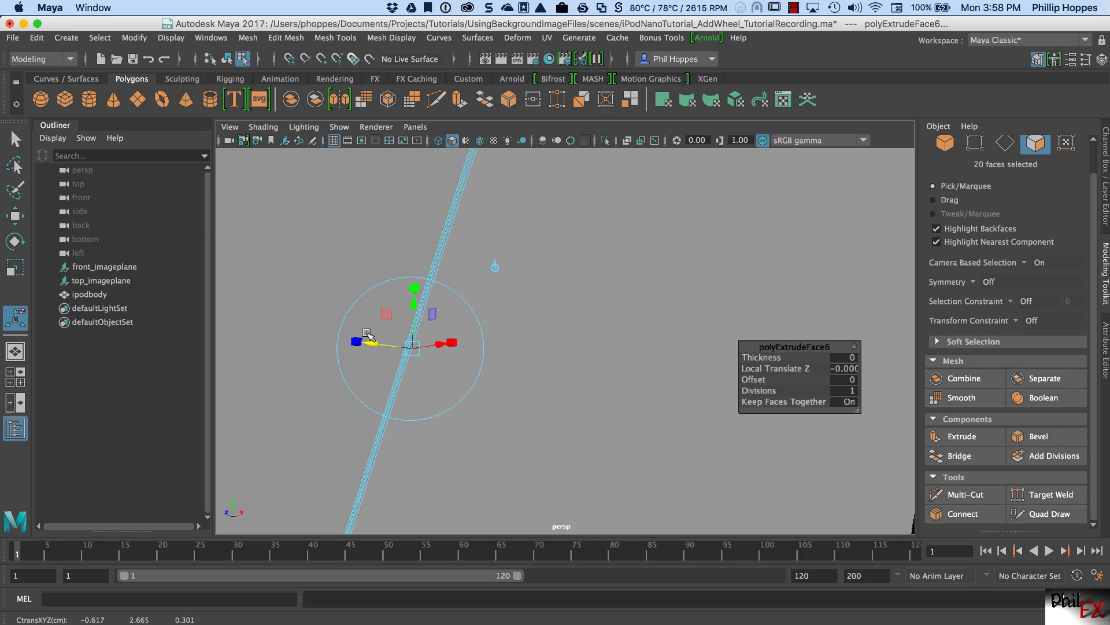
key("q")
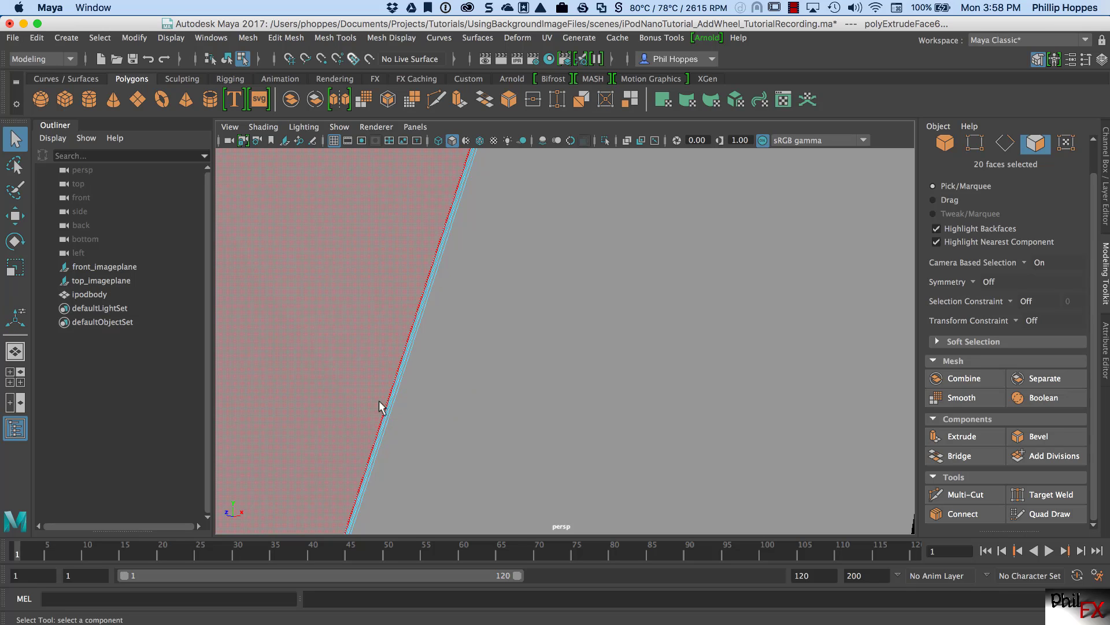
- Return to object selection, display the body smoothed again, and deselect it
right_click_drag(443, 398, 239, 408, "alt")
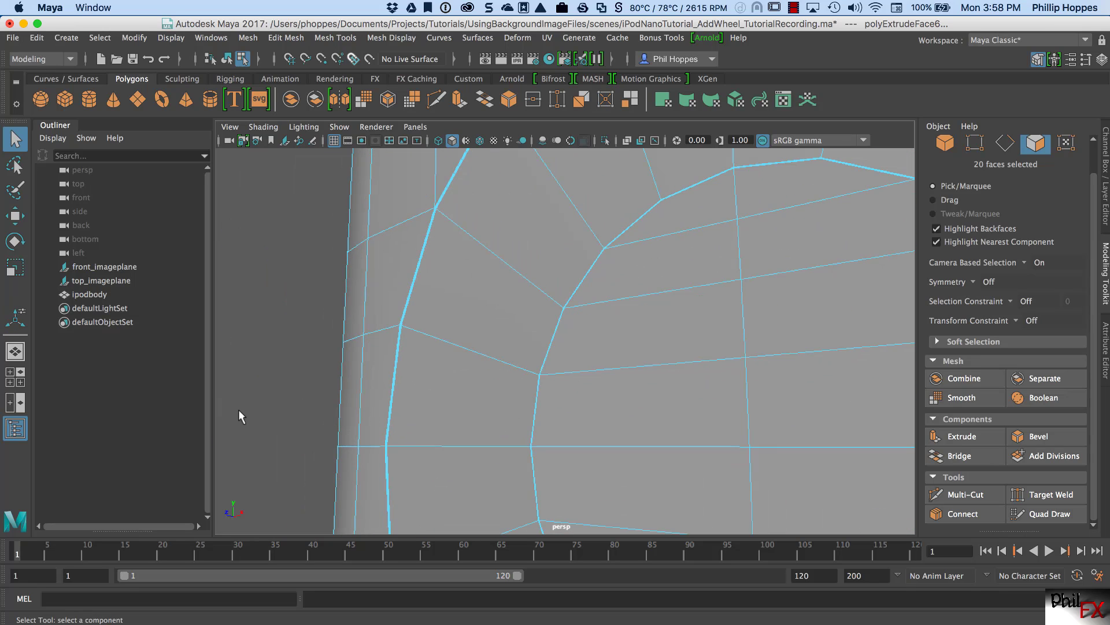
left_click(283, 362)
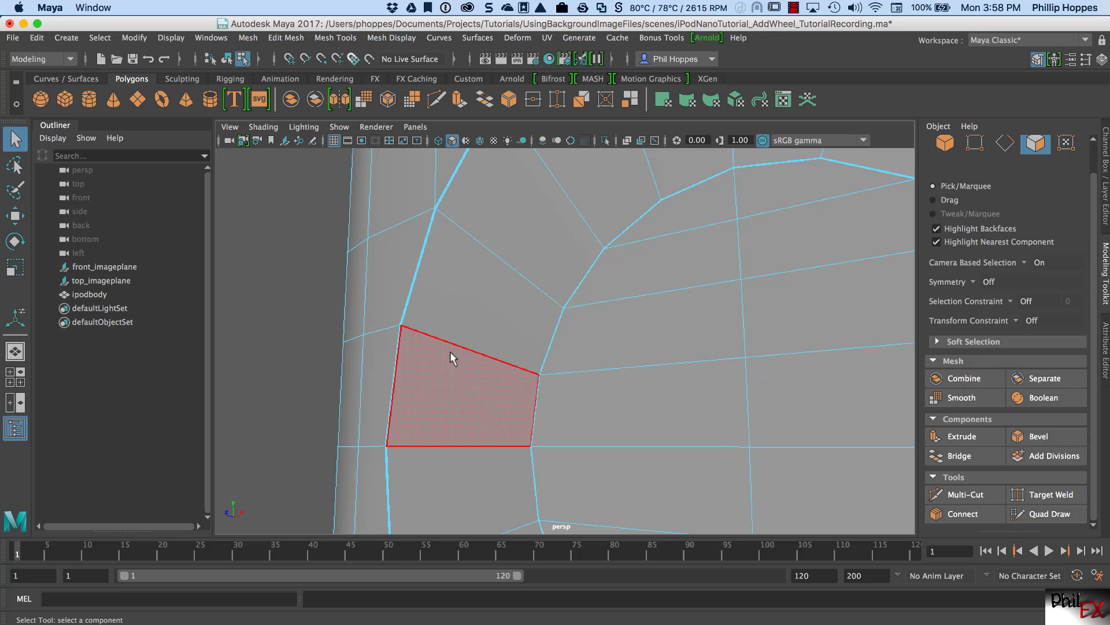
right_click_drag(453, 299, 512, 281)
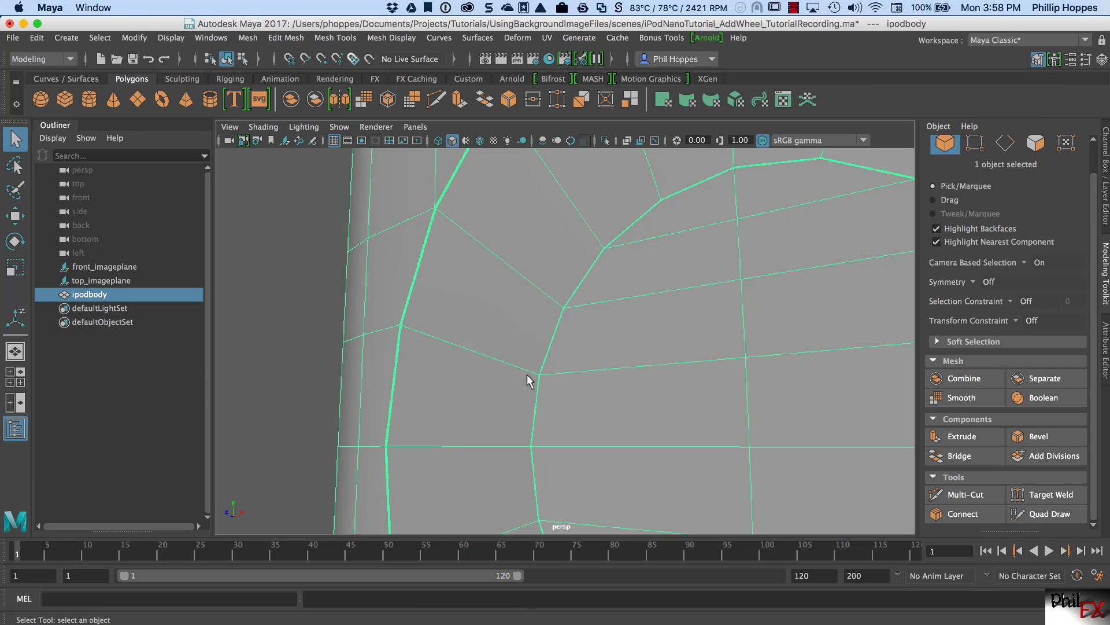
key("3")
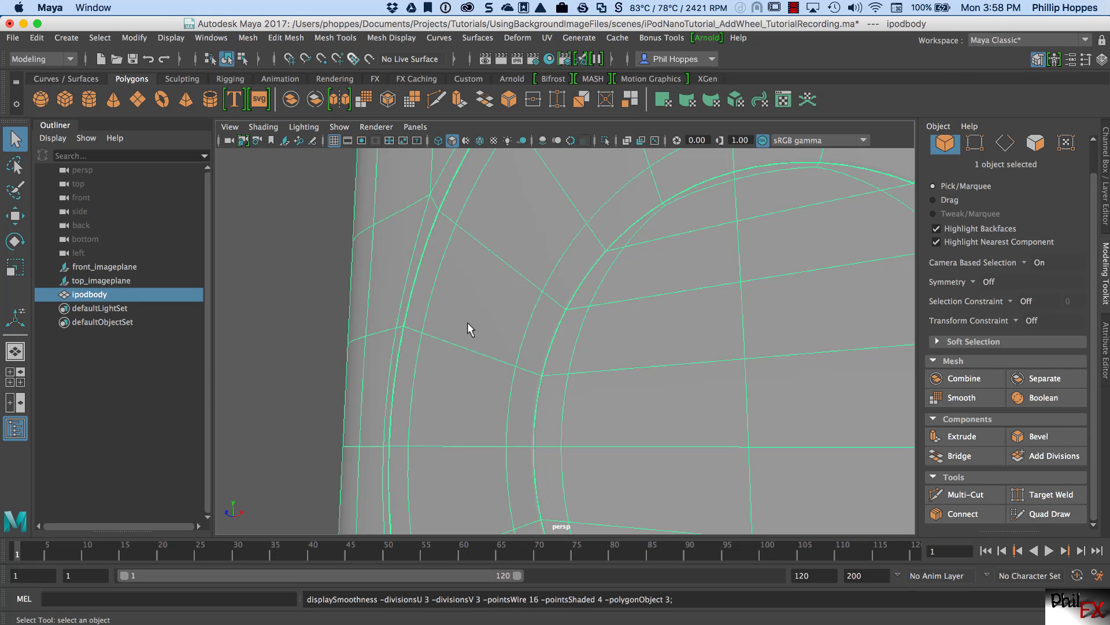
left_click(299, 320)
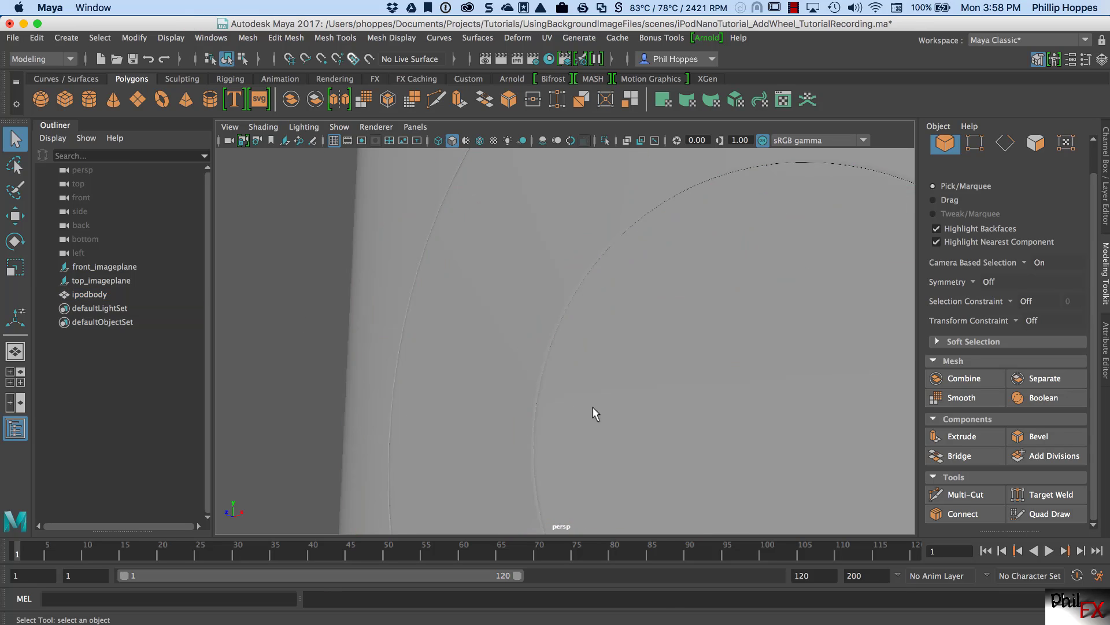
- Examine the smoothed inner and outer wheel grooves from several angles and distances
right_click_drag(627, 399, 505, 409, "alt")
left_click_drag(505, 409, 540, 412, "alt")
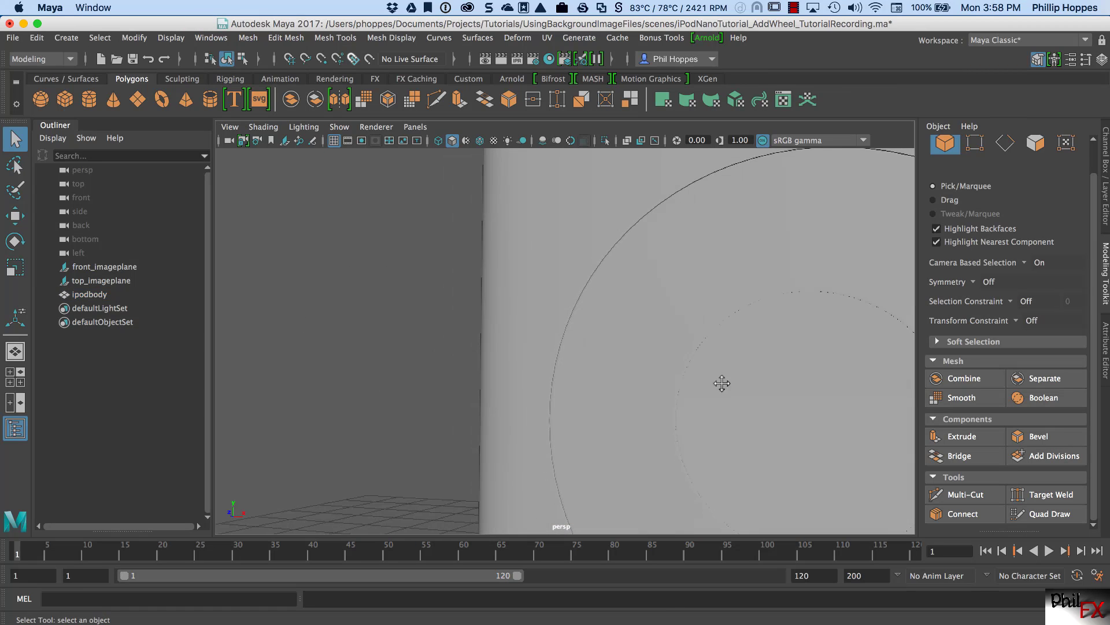
middle_click_drag(722, 383, 551, 358, "alt")
left_click_drag(527, 364, 628, 365, "alt")
middle_click_drag(711, 351, 570, 332, "alt")
left_click_drag(483, 352, 526, 363, "alt")
right_click_drag(526, 364, 654, 360, "alt")
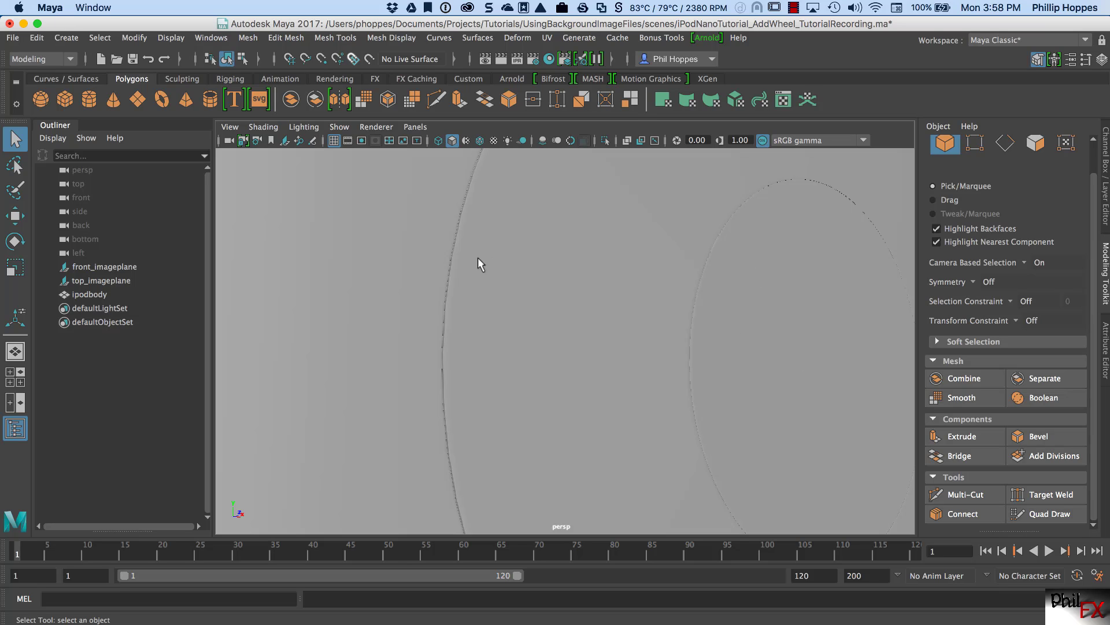
right_click_drag(801, 323, 584, 339, "alt")
left_click_drag(613, 344, 556, 356, "alt")
right_click_drag(556, 356, 482, 383, "alt")
left_click_drag(484, 390, 421, 376, "alt")
right_click_drag(421, 377, 525, 344, "alt")
left_click_drag(525, 345, 609, 323, "alt")
right_click_drag(543, 348, 591, 337, "alt")
left_click_drag(591, 338, 608, 360, "alt")
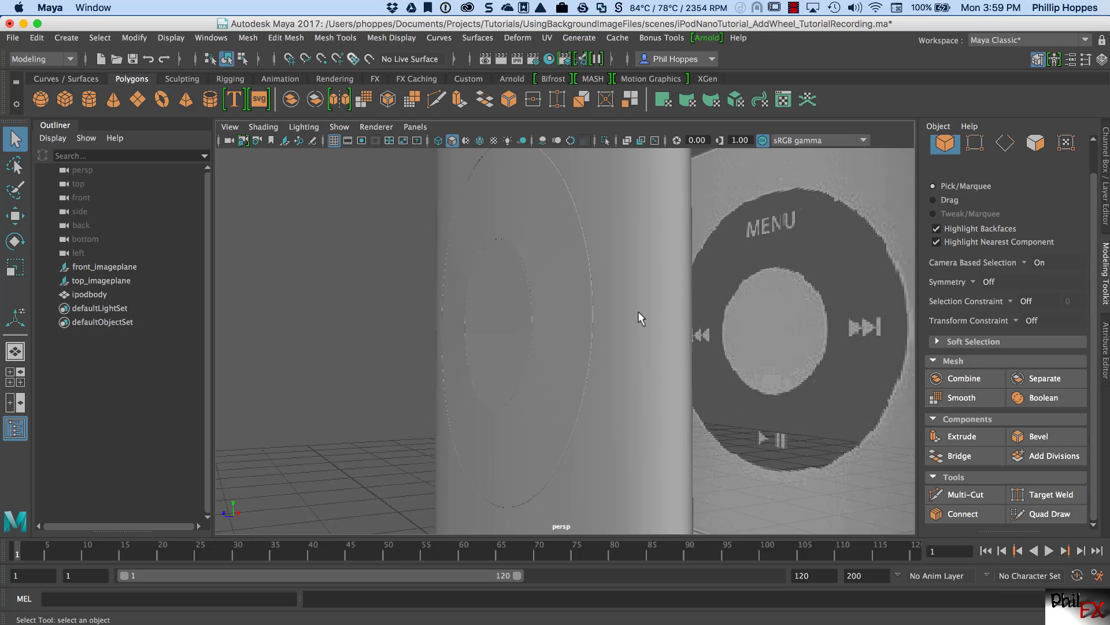
- Select the body and inspect the smoothed wireframe of the click wheel from the side and front
left_click(656, 328)
left_click_drag(646, 386, 629, 413, "alt")
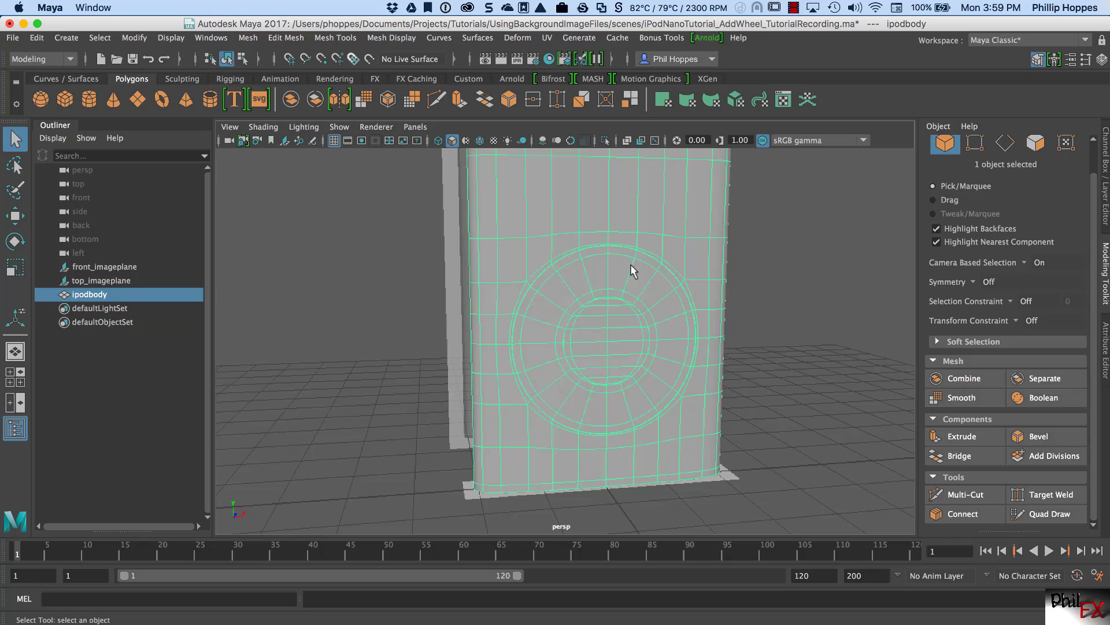
left_click_drag(561, 293, 675, 228, "alt")
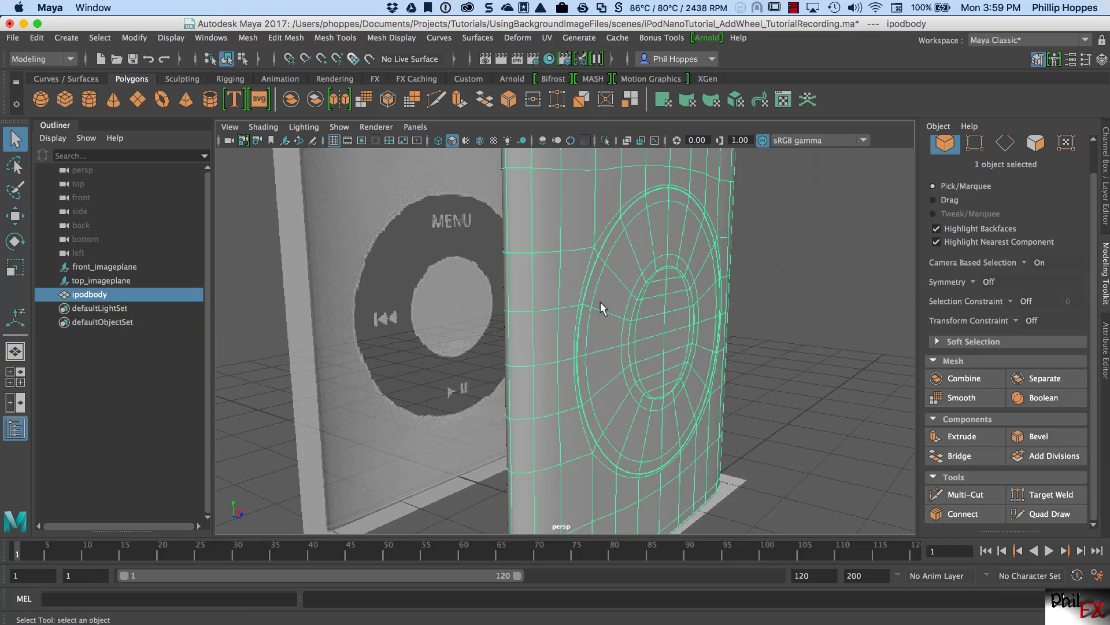
right_click_drag(681, 353, 568, 364, "alt")
left_click_drag(653, 360, 556, 353, "alt")
right_click_drag(556, 353, 682, 338, "alt")
left_click_drag(682, 338, 673, 338, "alt")
left_click_drag(630, 379, 613, 372, "alt")
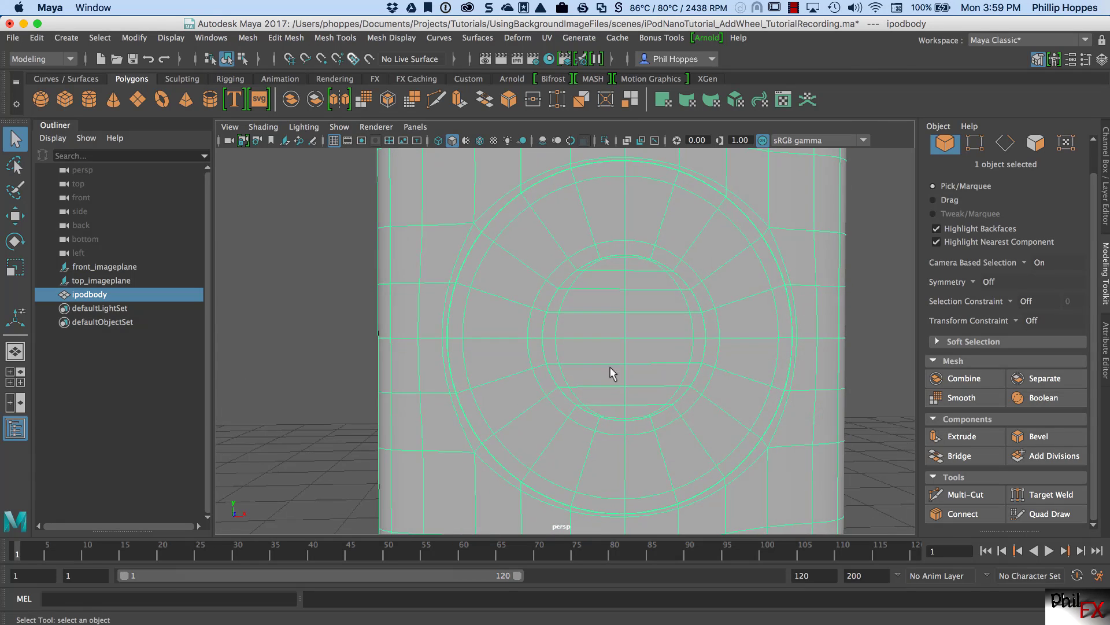
- Return the selected iPod body from smoothed preview to its unsmoothed polygon display
right_click_drag(683, 364, 636, 352, "alt")
middle_click_drag(634, 342, 632, 388, "alt")
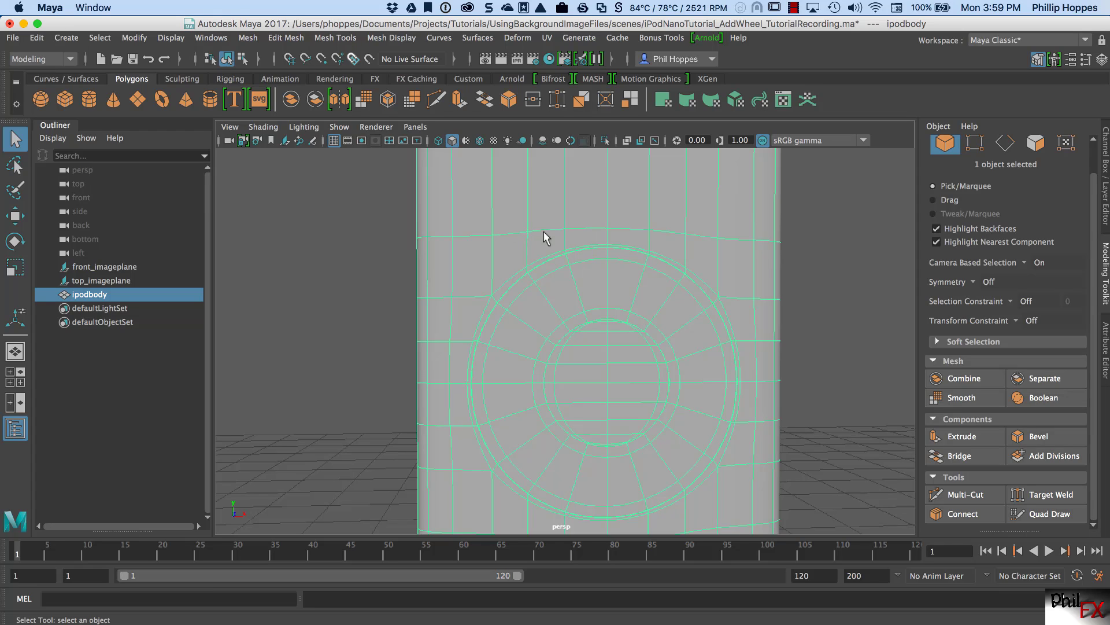
key("1")
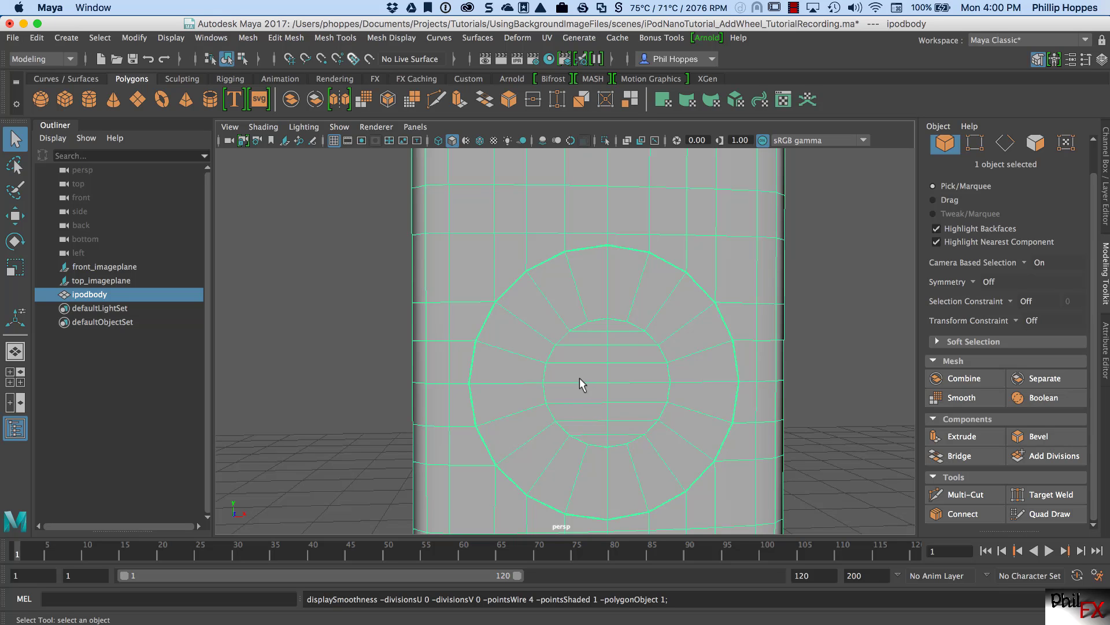
- Examine the unsmoothed polygon edges of the click wheel's outer and inner rings from several angles and distances
left_click_drag(583, 380, 615, 323, "alt")
right_click_drag(615, 322, 539, 351, "alt")
left_click_drag(566, 345, 559, 358, "alt")
right_click_drag(550, 361, 624, 342, "alt")
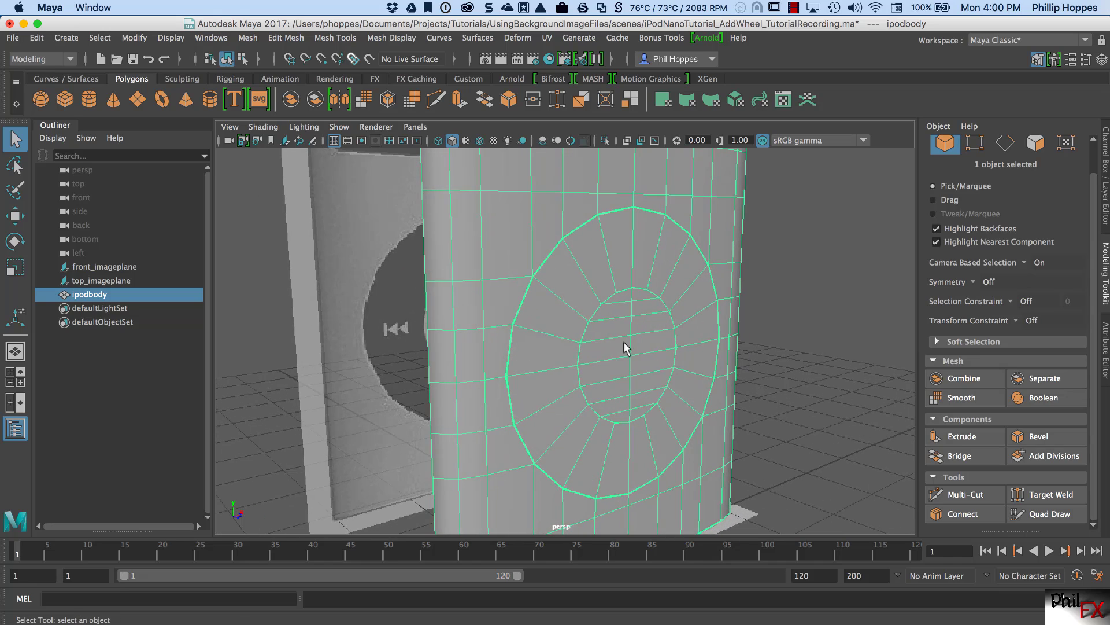
left_click_drag(625, 347, 582, 342, "alt")
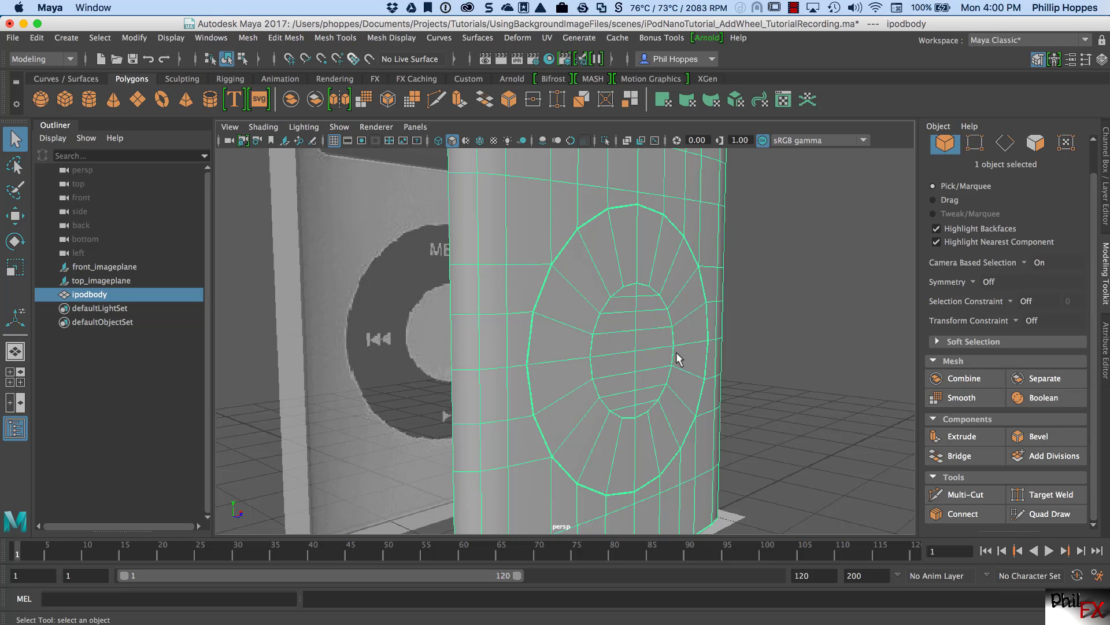
left_click_drag(689, 334, 622, 362, "alt")
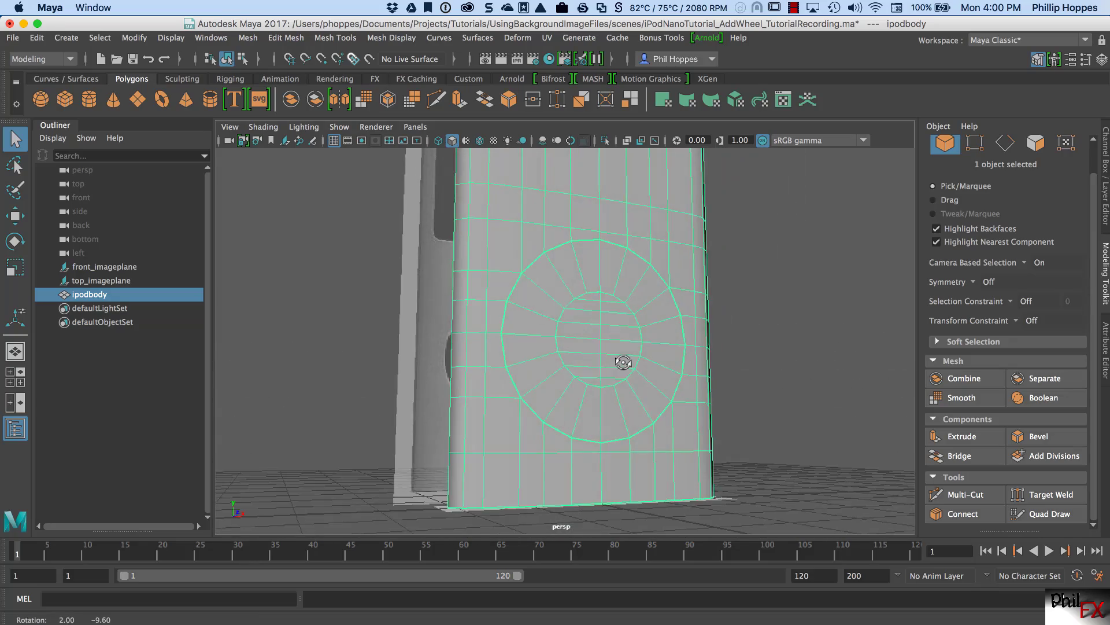
right_click_drag(623, 362, 669, 356, "alt")
mouse_move(607, 367)
left_mouse_down("alt")
mouse_move(628, 365)
mouse_move(595, 345)
mouse_move(560, 362)
mouse_move(567, 301)
mouse_move(604, 349)
left_mouse_up("alt")
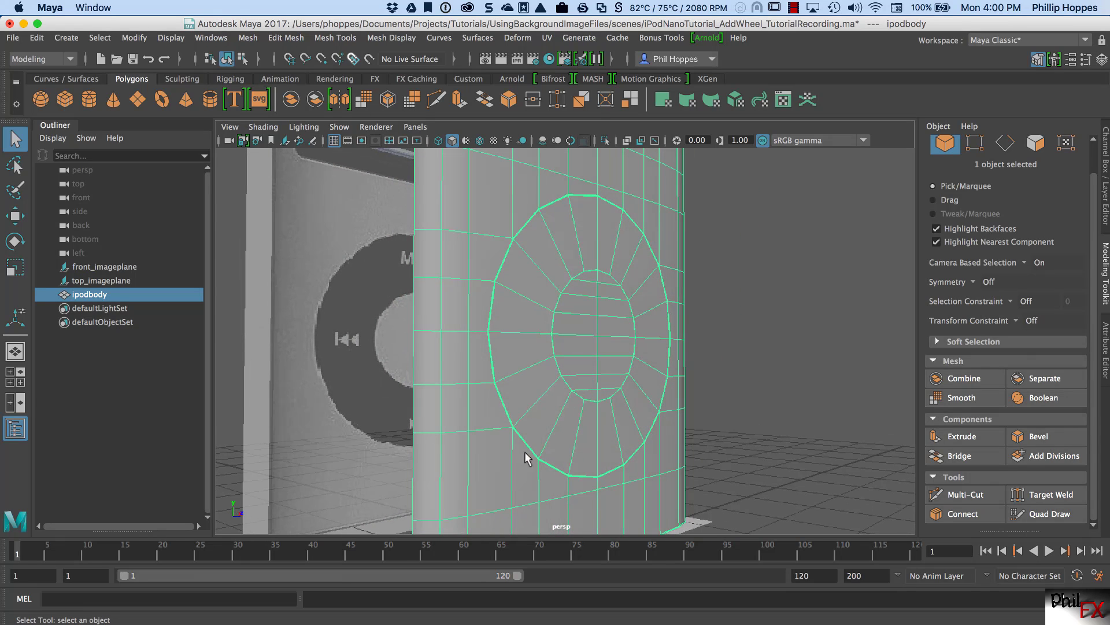